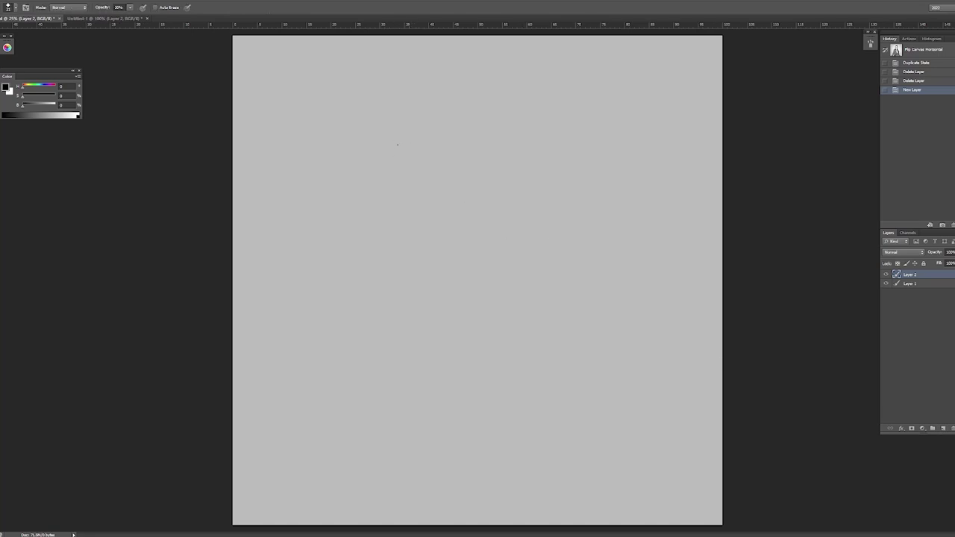
Step: Sketch faint pencil outlines for both sides of the head
{"action": "left_click_drag", "start_coordinate": [390, 147], "coordinate": [413, 108]}
{"action": "left_click_drag", "start_coordinate": [460, 78], "coordinate": [479, 82]}
{"action": "left_click_drag", "start_coordinate": [533, 144], "coordinate": [535, 155]}
{"action": "left_click_drag", "start_coordinate": [545, 176], "coordinate": [546, 213]}
{"action": "left_click_drag", "start_coordinate": [544, 180], "coordinate": [546, 209]}
{"action": "left_click_drag", "start_coordinate": [388, 148], "coordinate": [409, 112]}
{"action": "left_click_drag", "start_coordinate": [373, 187], "coordinate": [368, 194]}
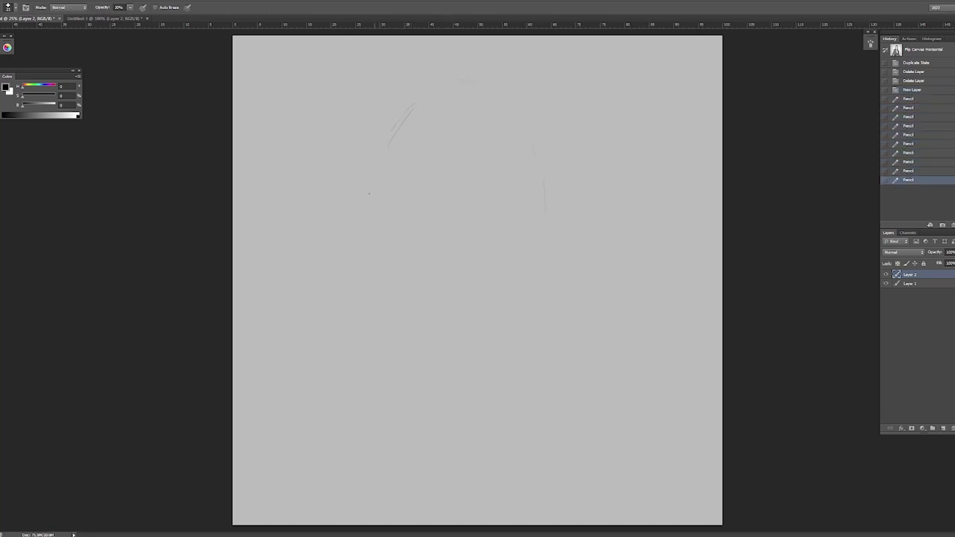
{"action": "left_click_drag", "start_coordinate": [406, 85], "coordinate": [380, 288]}
{"action": "left_click_drag", "start_coordinate": [403, 89], "coordinate": [377, 284]}
{"action": "left_click_drag", "start_coordinate": [376, 172], "coordinate": [383, 331]}
{"action": "left_click_drag", "start_coordinate": [536, 131], "coordinate": [550, 250]}
{"action": "left_click_drag", "start_coordinate": [377, 209], "coordinate": [382, 298]}
Step: Add a short faint detail stroke and a small circle inside the eye
{"action": "scroll", "coordinate": [463, 290], "scroll_direction": "up", "scroll_amount": 2}
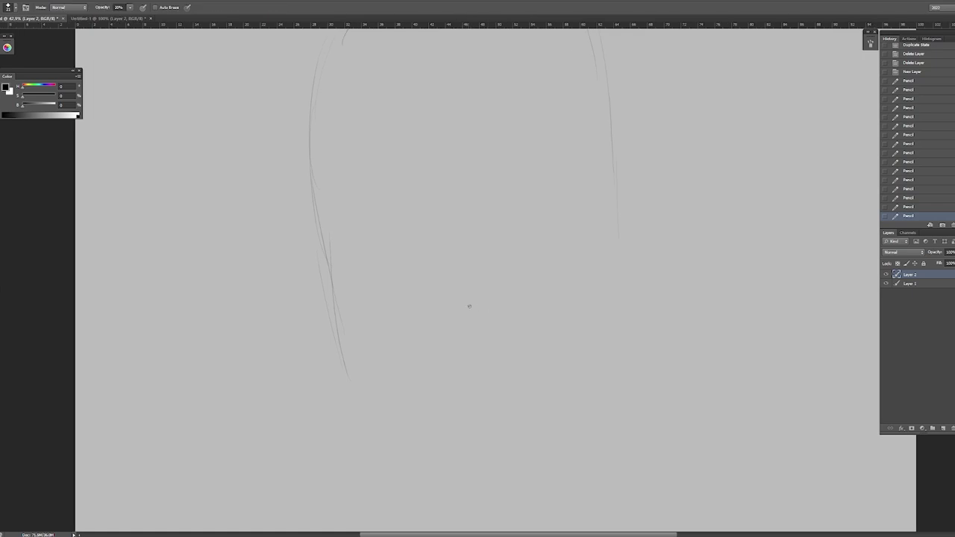
{"action": "mouse_move", "coordinate": [470, 306]}
{"action": "left_mouse_down"}
{"action": "mouse_move", "coordinate": [444, 309]}
{"action": "mouse_move", "coordinate": [472, 306]}
{"action": "left_mouse_up"}
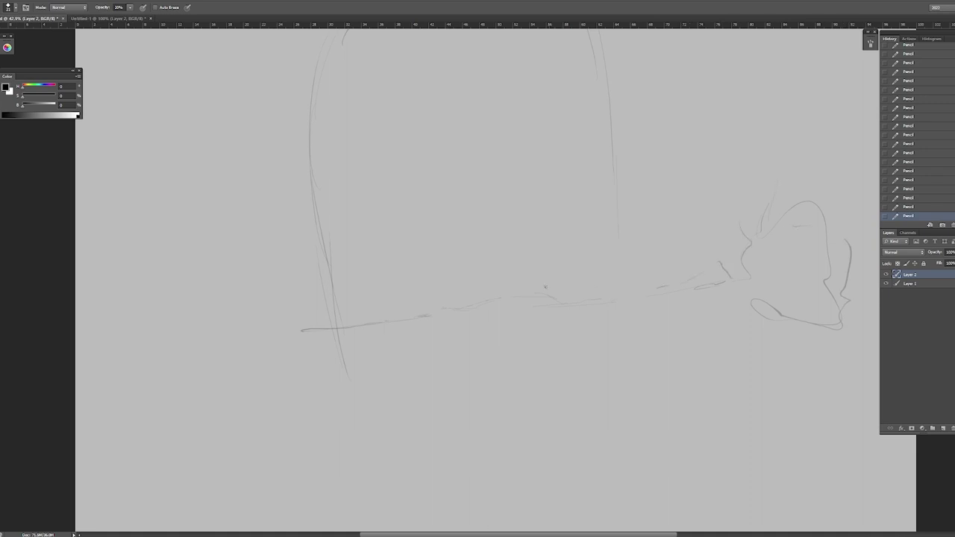
{"action": "scroll", "coordinate": [504, 287], "scroll_direction": "up", "scroll_amount": 1}
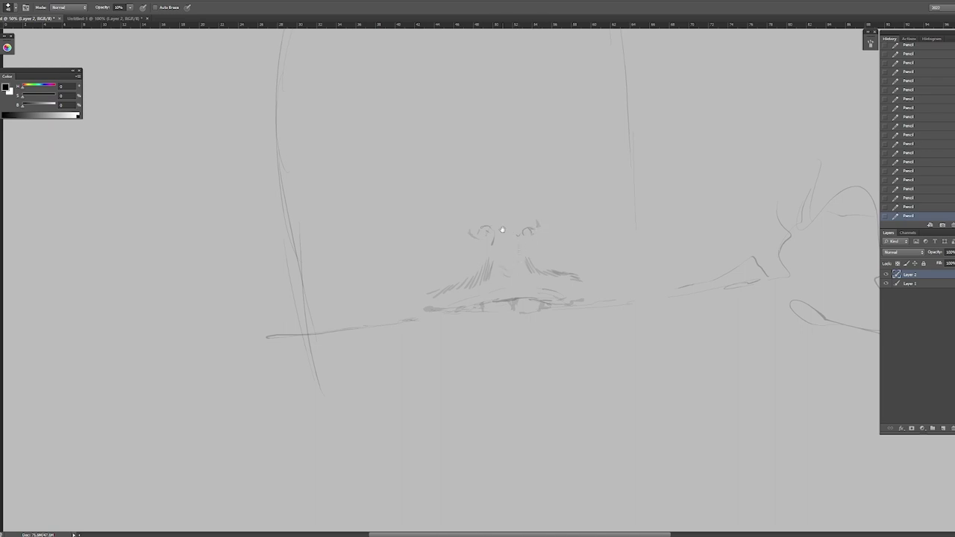
{"action": "scroll", "coordinate": [499, 196], "scroll_direction": "up", "scroll_amount": 2}
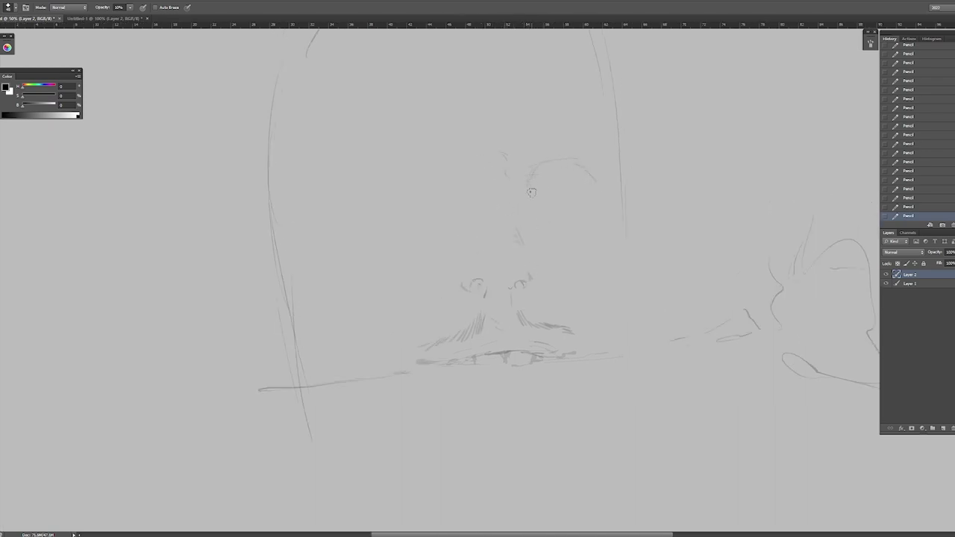
{"action": "scroll", "coordinate": [568, 166], "scroll_direction": "up", "scroll_amount": 2}
{"action": "left_click_drag", "start_coordinate": [556, 202], "coordinate": [545, 233]}
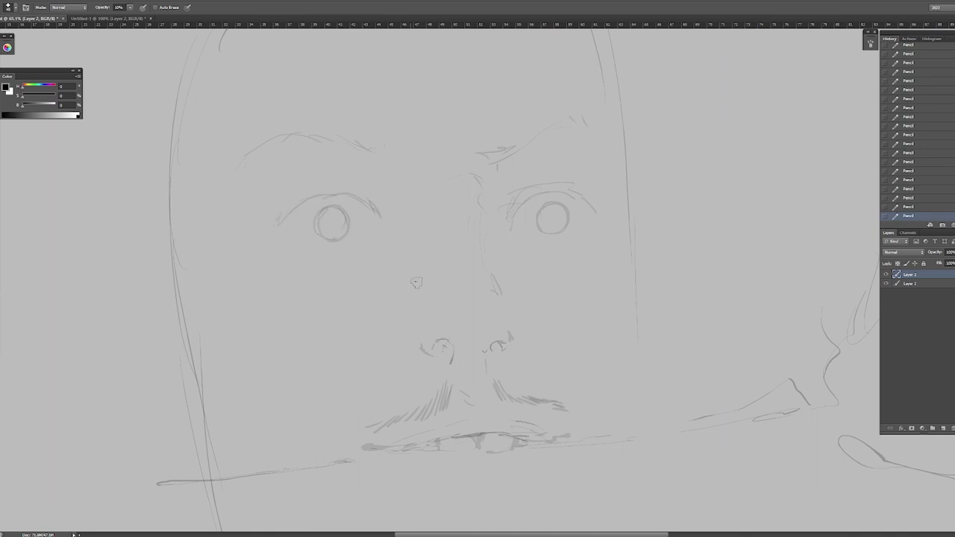
{"action": "scroll", "coordinate": [417, 282], "scroll_direction": "down", "scroll_amount": 3}
{"action": "scroll", "coordinate": [448, 336], "scroll_direction": "up", "scroll_amount": 3}
Step: Lasso the mouth area and warp it, bending it leftward
{"action": "key", "text": "l"}
{"action": "left_click_drag", "start_coordinate": [527, 287], "coordinate": [490, 325]}
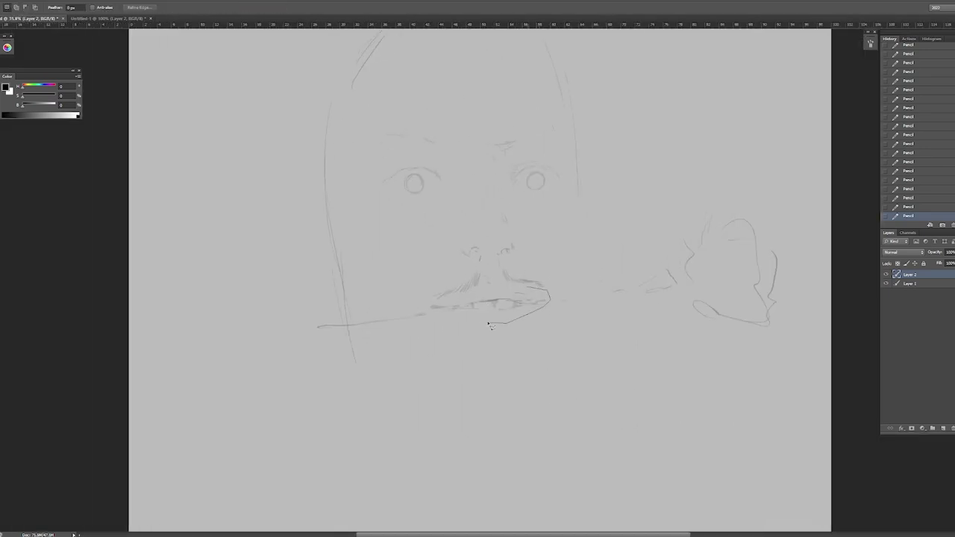
{"action": "double_click", "coordinate": [490, 325]}
{"action": "key", "text": "ctrl+t"}
{"action": "left_click", "coordinate": [351, 7]}
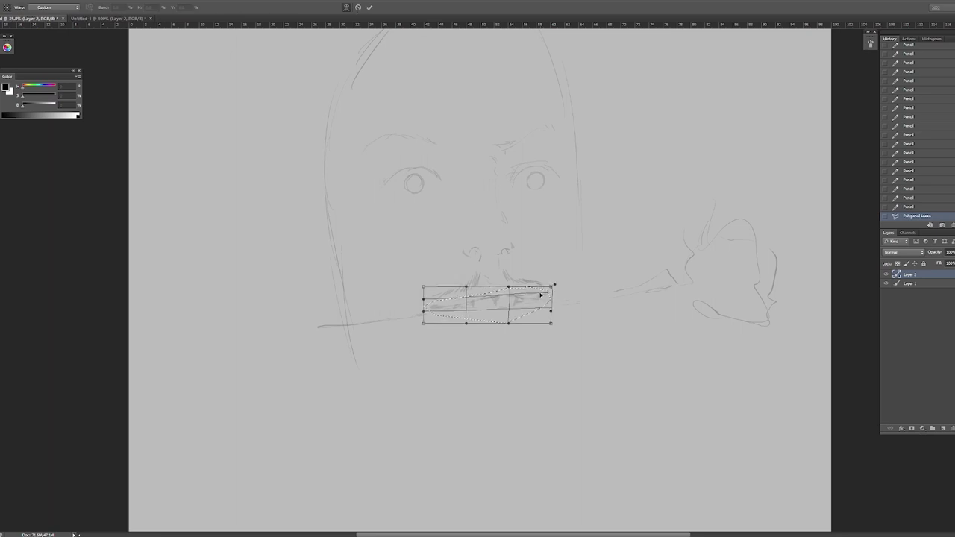
{"action": "left_click_drag", "start_coordinate": [541, 296], "coordinate": [452, 304]}
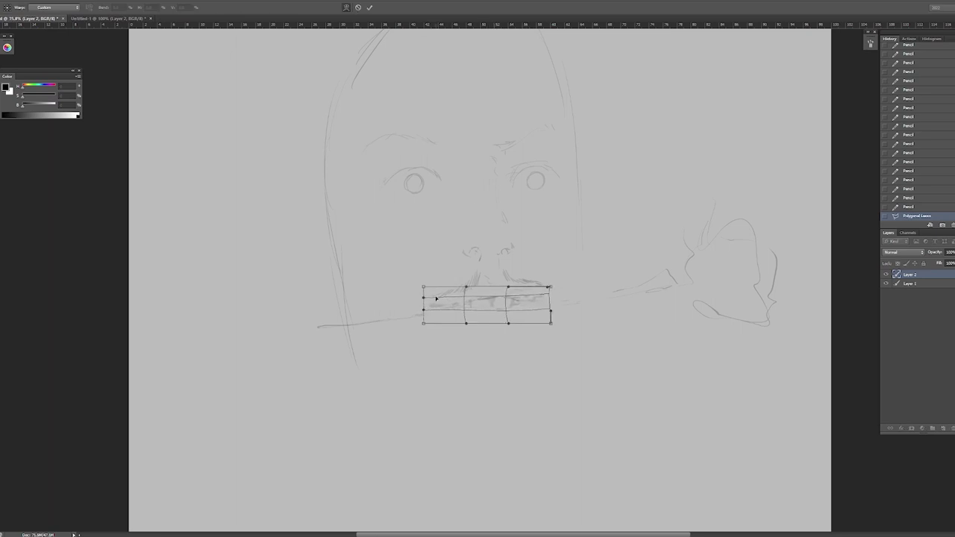
{"action": "key", "text": "Return"}
Step: Pencil the cheek line, chin and jaw curve, and extend the rose stem leftward
{"action": "key", "text": "b"}
{"action": "left_click_drag", "start_coordinate": [576, 251], "coordinate": [580, 324]}
{"action": "key", "text": "ctrl+d"}
{"action": "left_click_drag", "start_coordinate": [490, 150], "coordinate": [491, 299]}
{"action": "mouse_move", "coordinate": [351, 344]}
{"action": "left_mouse_down"}
{"action": "mouse_move", "coordinate": [380, 383]}
{"action": "mouse_move", "coordinate": [463, 418]}
{"action": "mouse_move", "coordinate": [499, 418]}
{"action": "mouse_move", "coordinate": [560, 386]}
{"action": "left_mouse_up"}
{"action": "mouse_move", "coordinate": [581, 298]}
{"action": "left_mouse_down"}
{"action": "mouse_move", "coordinate": [581, 342]}
{"action": "mouse_move", "coordinate": [563, 374]}
{"action": "left_mouse_up"}
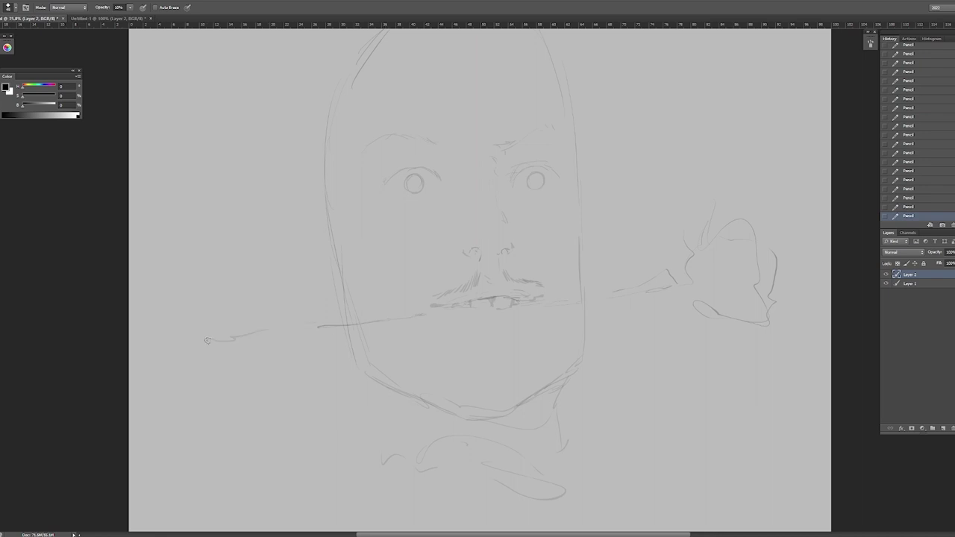
{"action": "left_click_drag", "start_coordinate": [207, 340], "coordinate": [304, 336]}
Step: Fill both pupils with grey using a soft brush
{"action": "scroll", "coordinate": [487, 307], "scroll_direction": "up", "scroll_amount": 5}
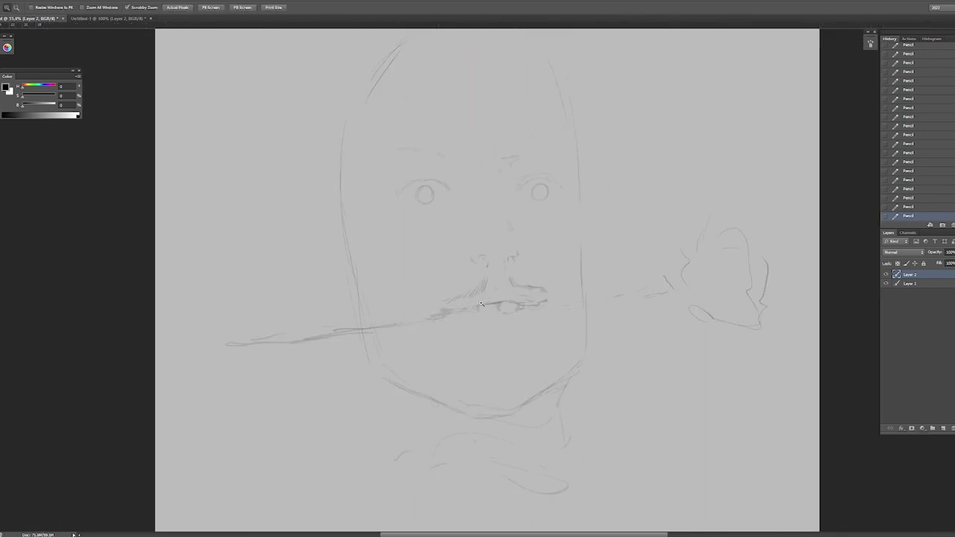
{"action": "key", "text": "shift+b"}
{"action": "right_click", "coordinate": [556, 228]}
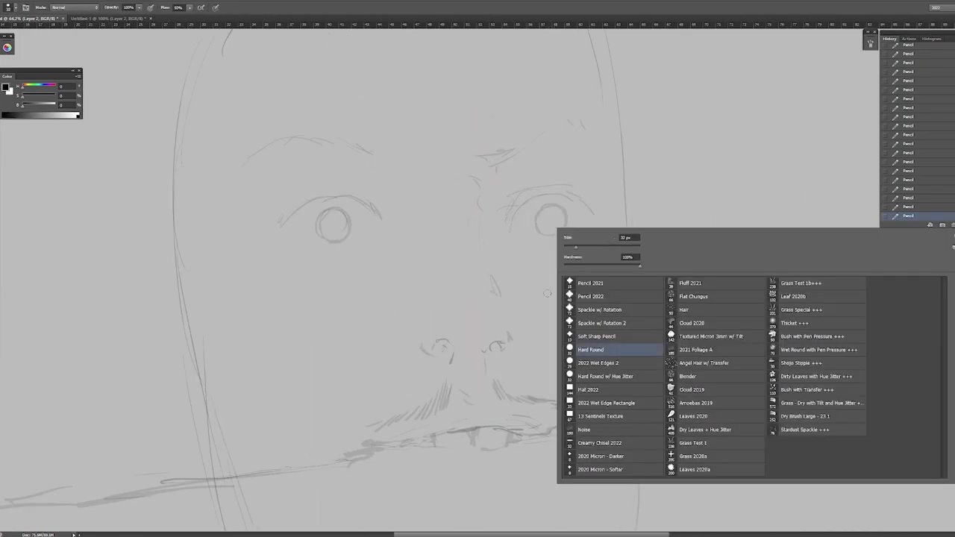
{"action": "key", "text": "Return"}
{"action": "left_click_drag", "start_coordinate": [541, 224], "coordinate": [551, 236]}
{"action": "mouse_move", "coordinate": [321, 225]}
{"action": "left_mouse_down"}
{"action": "mouse_move", "coordinate": [334, 235]}
{"action": "mouse_move", "coordinate": [325, 228]}
{"action": "left_mouse_up"}
{"action": "scroll", "coordinate": [497, 189], "scroll_direction": "down", "scroll_amount": 5}
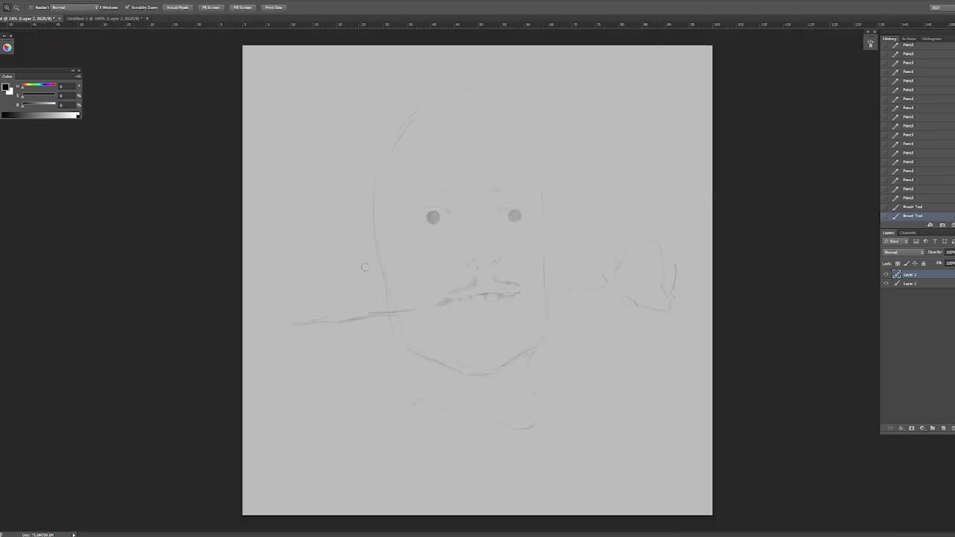
Step: Pencil a hand below the chin with side contour lines, then flip the canvas horizontally
{"action": "key", "text": "shift+b"}
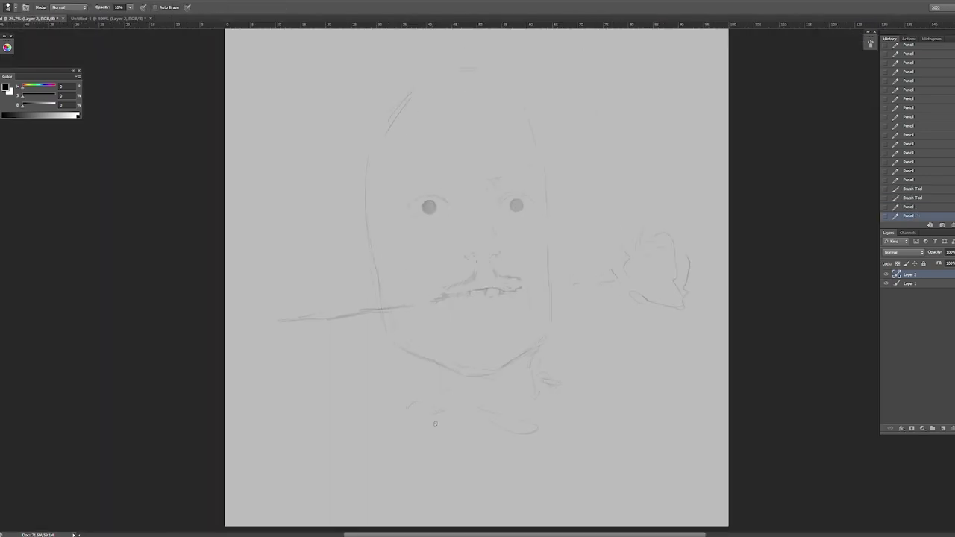
{"action": "left_click_drag", "start_coordinate": [481, 452], "coordinate": [563, 460]}
{"action": "left_click_drag", "start_coordinate": [447, 442], "coordinate": [534, 515]}
{"action": "left_click_drag", "start_coordinate": [415, 407], "coordinate": [413, 448]}
{"action": "left_click_drag", "start_coordinate": [542, 345], "coordinate": [546, 378]}
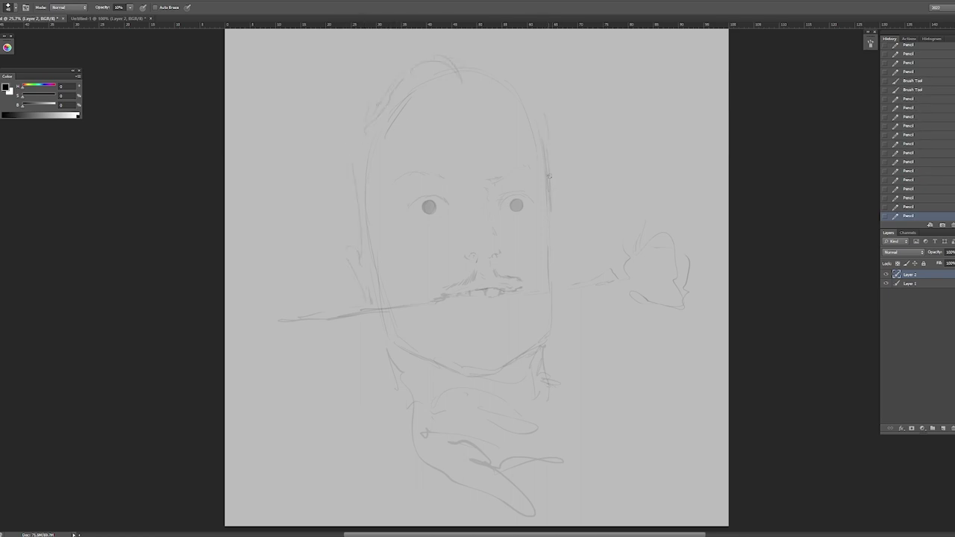
{"action": "key", "text": "h"}
{"action": "scroll", "coordinate": [507, 194], "scroll_direction": "up", "scroll_amount": 3}
Step: Move the left eye up, then nudge the right eye down and rotate it slightly
{"action": "key", "text": "v"}
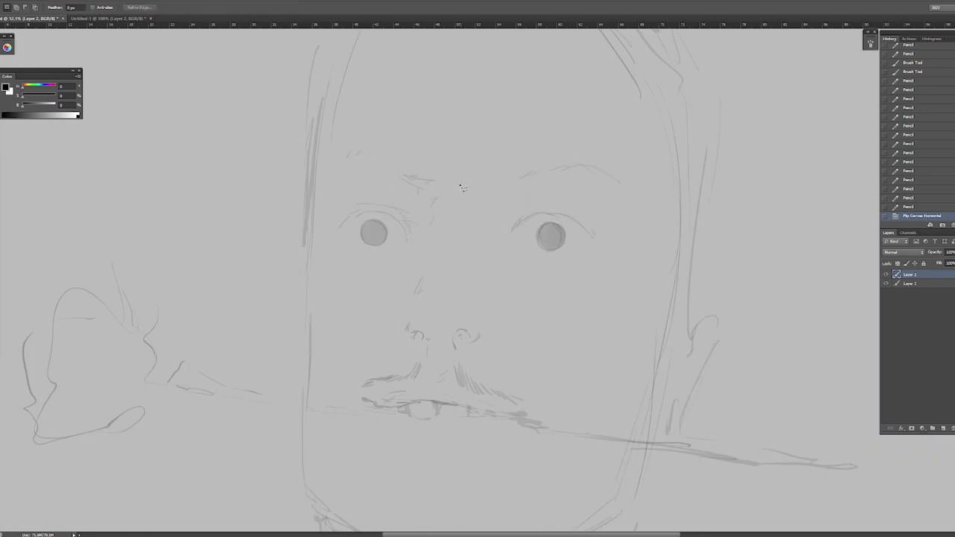
{"action": "left_click_drag", "start_coordinate": [399, 161], "coordinate": [400, 162]}
{"action": "key", "text": "ctrl+d"}
{"action": "key", "text": "m"}
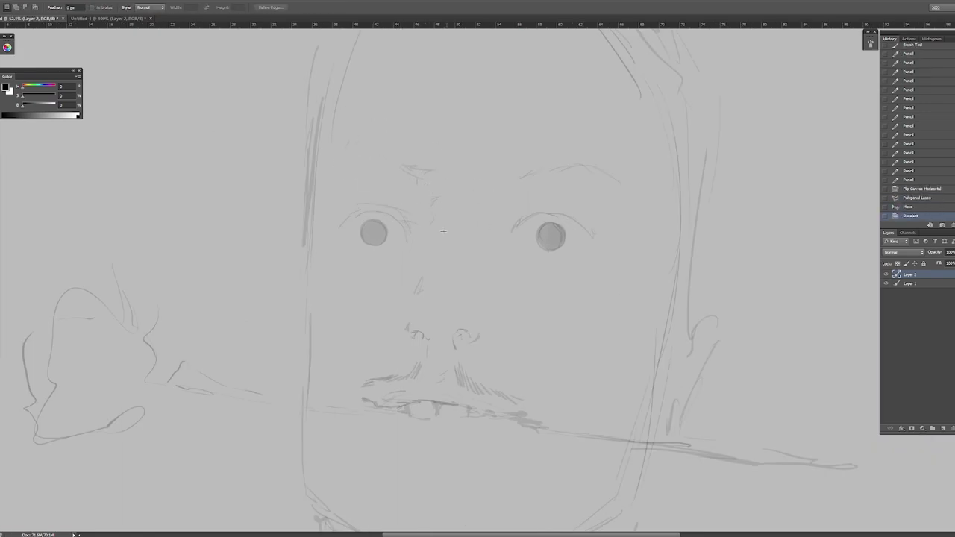
{"action": "mouse_move", "coordinate": [323, 188]}
{"action": "left_mouse_down"}
{"action": "mouse_move", "coordinate": [424, 230]}
{"action": "mouse_move", "coordinate": [401, 220]}
{"action": "left_mouse_up"}
{"action": "left_click_drag", "start_coordinate": [497, 192], "coordinate": [588, 251]}
{"action": "left_click_drag", "start_coordinate": [579, 236], "coordinate": [644, 216]}
{"action": "key", "text": "ctrl+t"}
{"action": "double_click", "coordinate": [578, 241]}
Step: Select the left eye and rotate it slightly
{"action": "left_click_drag", "start_coordinate": [318, 185], "coordinate": [423, 250]}
{"action": "key", "text": "ctrl+t"}
{"action": "left_click_drag", "start_coordinate": [440, 216], "coordinate": [496, 253]}
{"action": "key", "text": "Return"}
{"action": "key", "text": "ctrl+d"}
Step: Erase part of the mouth line with the Eraser
{"action": "scroll", "coordinate": [430, 514], "scroll_direction": "up", "scroll_amount": 2}
{"action": "key", "text": "e"}
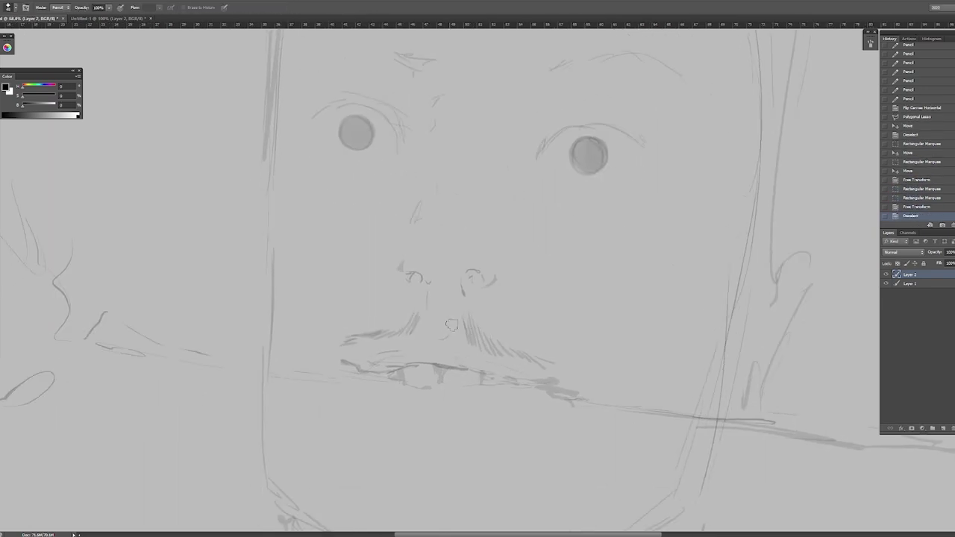
{"action": "left_click_drag", "start_coordinate": [467, 358], "coordinate": [478, 364]}
{"action": "mouse_move", "coordinate": [374, 361]}
{"action": "left_mouse_down"}
{"action": "mouse_move", "coordinate": [350, 366]}
{"action": "mouse_move", "coordinate": [410, 372]}
{"action": "mouse_move", "coordinate": [444, 336]}
{"action": "mouse_move", "coordinate": [434, 359]}
{"action": "mouse_move", "coordinate": [496, 345]}
{"action": "left_mouse_up"}
Step: Darken the mouth line and strengthen the upper and lower lips
{"action": "key", "text": "b"}
{"action": "left_click_drag", "start_coordinate": [496, 345], "coordinate": [532, 335]}
{"action": "left_click_drag", "start_coordinate": [453, 333], "coordinate": [567, 326]}
{"action": "left_click_drag", "start_coordinate": [386, 347], "coordinate": [403, 338]}
{"action": "mouse_move", "coordinate": [382, 351]}
{"action": "left_mouse_down"}
{"action": "mouse_move", "coordinate": [462, 325]}
{"action": "mouse_move", "coordinate": [403, 332]}
{"action": "left_mouse_up"}
{"action": "left_click_drag", "start_coordinate": [381, 341], "coordinate": [418, 334]}
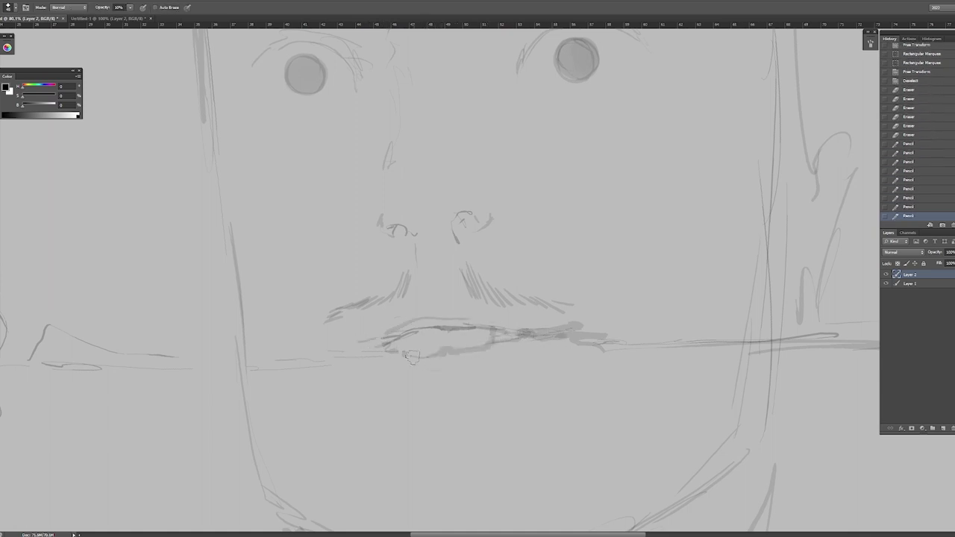
{"action": "left_click_drag", "start_coordinate": [422, 379], "coordinate": [496, 368]}
Step: Erase the mustache's right end, redraw both halves with darker hatching, and darken the lips
{"action": "key", "text": "e"}
{"action": "left_click_drag", "start_coordinate": [581, 317], "coordinate": [532, 302]}
{"action": "key", "text": "b"}
{"action": "mouse_move", "coordinate": [469, 278]}
{"action": "left_mouse_down"}
{"action": "mouse_move", "coordinate": [514, 301]}
{"action": "mouse_move", "coordinate": [565, 303]}
{"action": "left_mouse_up"}
{"action": "mouse_move", "coordinate": [415, 267]}
{"action": "left_mouse_down"}
{"action": "mouse_move", "coordinate": [385, 305]}
{"action": "mouse_move", "coordinate": [363, 313]}
{"action": "mouse_move", "coordinate": [371, 291]}
{"action": "mouse_move", "coordinate": [327, 321]}
{"action": "left_mouse_up"}
{"action": "key", "text": "e"}
{"action": "key", "text": "b"}
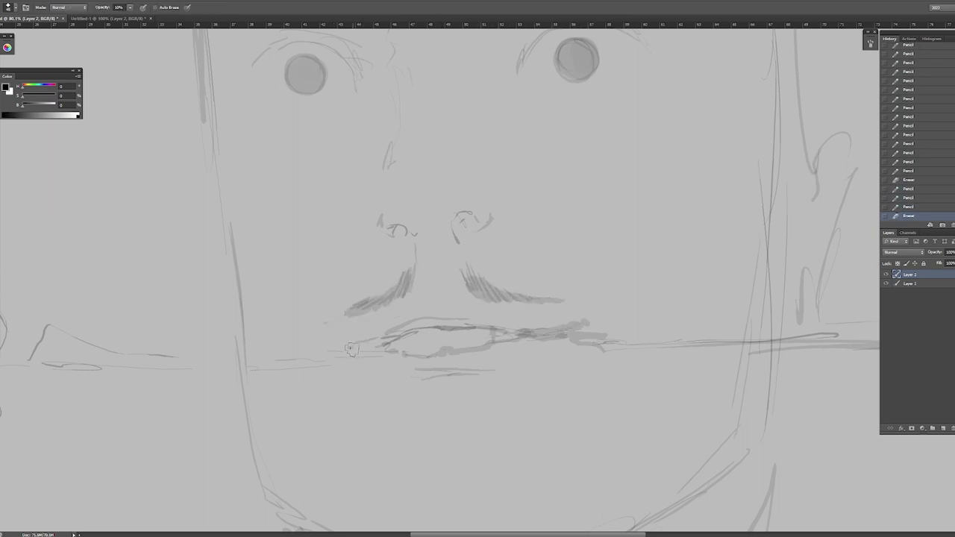
{"action": "mouse_move", "coordinate": [382, 345]}
{"action": "left_mouse_down"}
{"action": "mouse_move", "coordinate": [425, 330]}
{"action": "mouse_move", "coordinate": [506, 332]}
{"action": "left_mouse_up"}
{"action": "key", "text": "z"}
{"action": "left_click_drag", "start_coordinate": [567, 256], "coordinate": [507, 256]}
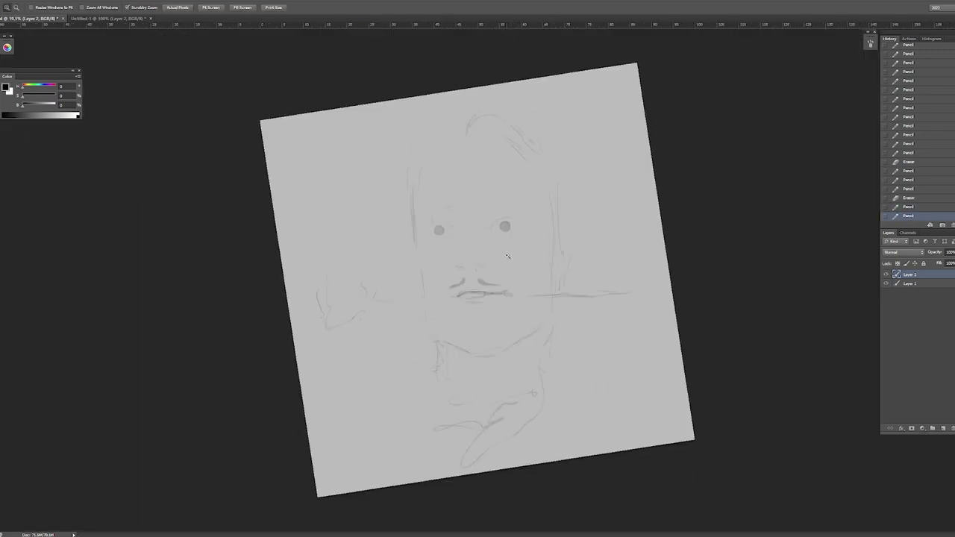
Step: Reset the view rotation and darken the upper lids of both eyes
{"action": "key", "text": "r"}
{"action": "key", "text": "Escape"}
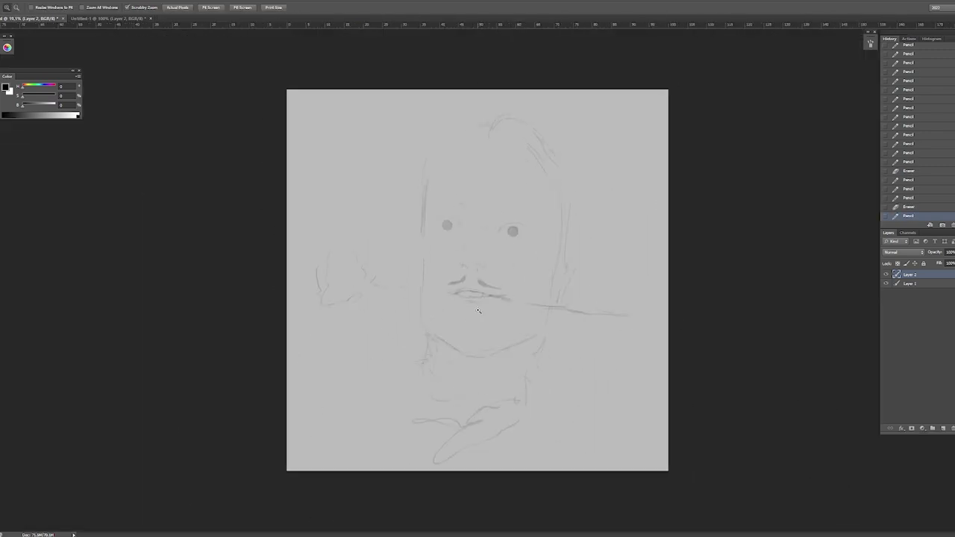
{"action": "scroll", "coordinate": [485, 253], "scroll_direction": "up", "scroll_amount": 5}
{"action": "key", "text": "b"}
{"action": "mouse_move", "coordinate": [489, 286]}
{"action": "left_mouse_down"}
{"action": "mouse_move", "coordinate": [471, 275]}
{"action": "mouse_move", "coordinate": [515, 261]}
{"action": "mouse_move", "coordinate": [571, 281]}
{"action": "mouse_move", "coordinate": [569, 295]}
{"action": "left_mouse_up"}
{"action": "mouse_move", "coordinate": [222, 255]}
{"action": "left_mouse_down"}
{"action": "mouse_move", "coordinate": [271, 233]}
{"action": "mouse_move", "coordinate": [260, 233]}
{"action": "mouse_move", "coordinate": [293, 244]}
{"action": "mouse_move", "coordinate": [309, 282]}
{"action": "left_mouse_up"}
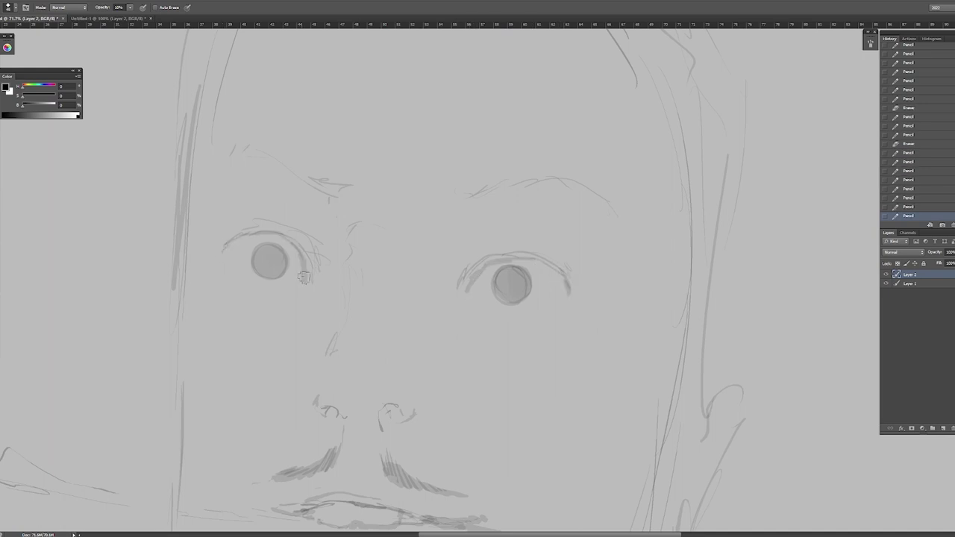
{"action": "scroll", "coordinate": [481, 306], "scroll_direction": "down", "scroll_amount": 5}
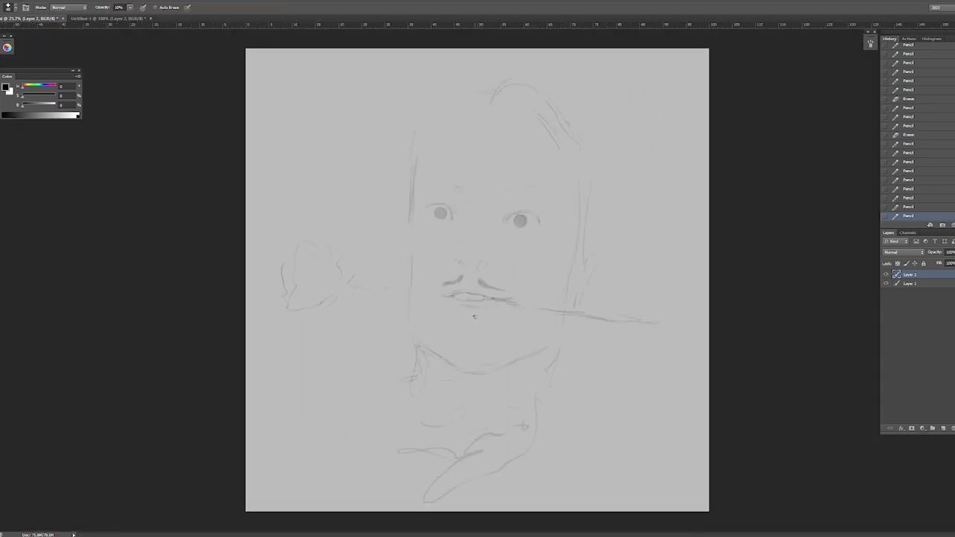
Step: Erase the old mouth lines and begin outlining the head with the Polygonal Lasso
{"action": "key", "text": "e"}
{"action": "scroll", "coordinate": [474, 316], "scroll_direction": "up", "scroll_amount": 4}
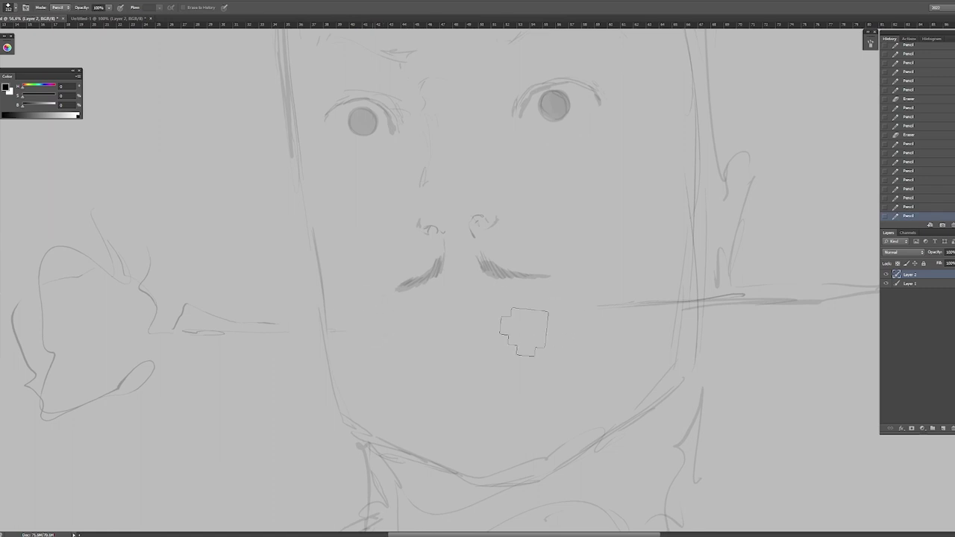
{"action": "left_click_drag", "start_coordinate": [631, 303], "coordinate": [683, 306]}
{"action": "scroll", "coordinate": [680, 321], "scroll_direction": "down", "scroll_amount": 4}
{"action": "key", "text": "l"}
{"action": "mouse_move", "coordinate": [610, 189]}
{"action": "left_mouse_down"}
{"action": "mouse_move", "coordinate": [605, 254]}
{"action": "mouse_move", "coordinate": [565, 343]}
{"action": "mouse_move", "coordinate": [403, 341]}
{"action": "mouse_move", "coordinate": [589, 82]}
{"action": "mouse_move", "coordinate": [573, 319]}
{"action": "left_mouse_up"}
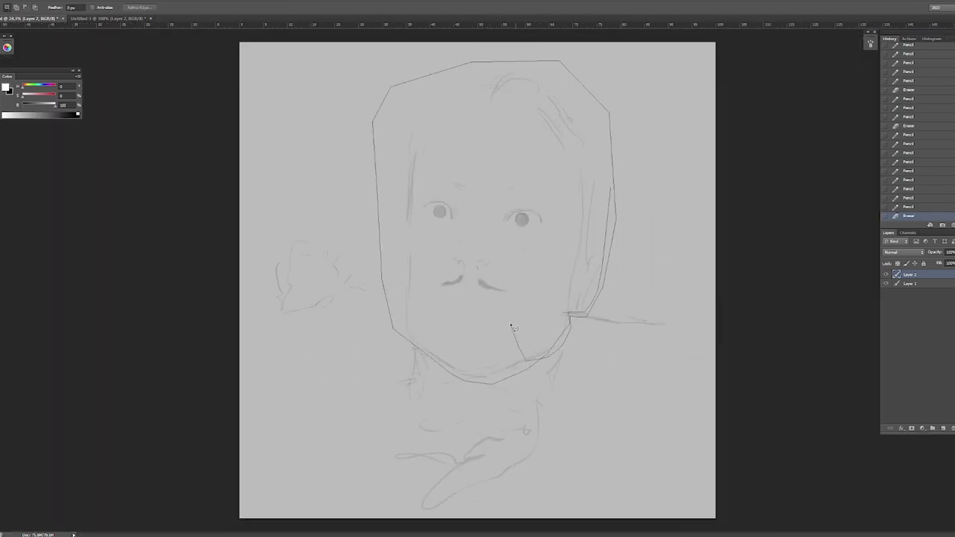
Step: Rotate the selected head about 6 degrees and nudge it into place
{"action": "left_click_drag", "start_coordinate": [512, 327], "coordinate": [506, 363]}
{"action": "key", "text": "ctrl+t"}
{"action": "left_click_drag", "start_coordinate": [665, 246], "coordinate": [668, 219]}
{"action": "left_click_drag", "start_coordinate": [575, 291], "coordinate": [580, 290]}
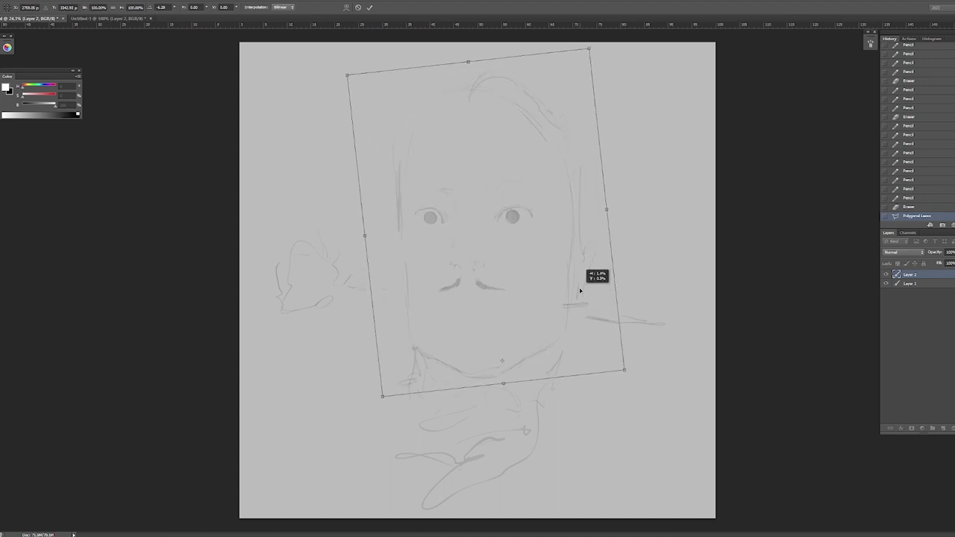
{"action": "key", "text": "Return"}
Step: Lasso the nose and mustache area and shift it slightly up and right
{"action": "scroll", "coordinate": [493, 298], "scroll_direction": "up", "scroll_amount": 3}
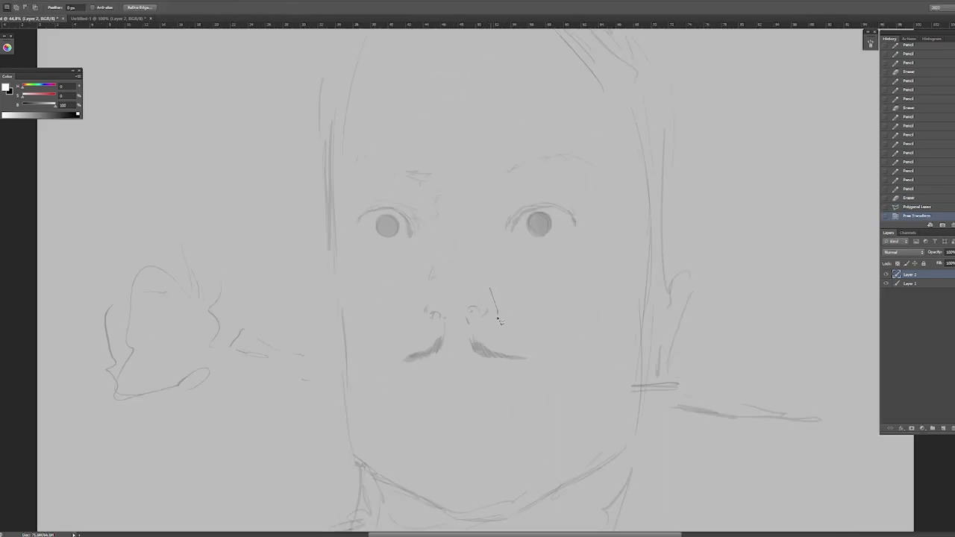
{"action": "left_click_drag", "start_coordinate": [420, 319], "coordinate": [518, 301]}
{"action": "left_click_drag", "start_coordinate": [485, 349], "coordinate": [388, 295]}
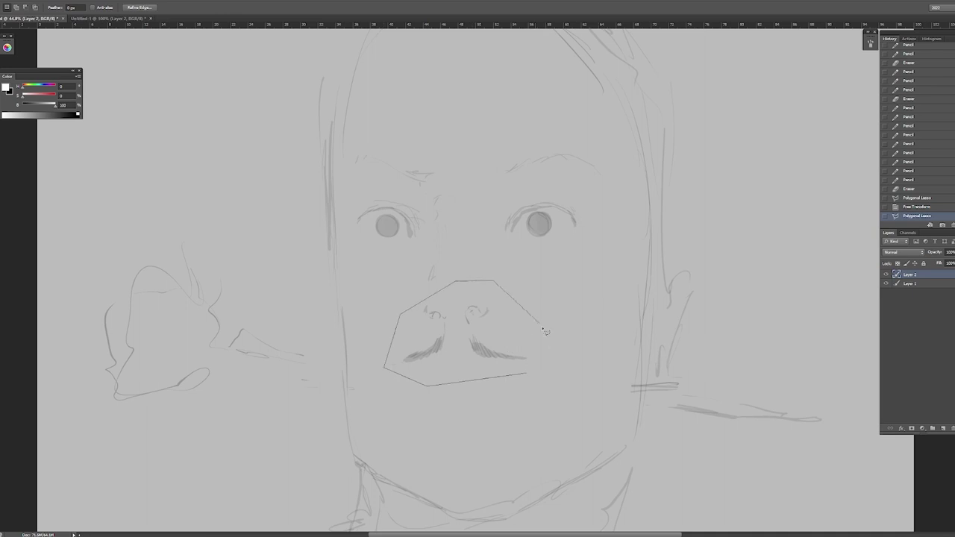
{"action": "key", "text": "v"}
{"action": "left_click_drag", "start_coordinate": [512, 332], "coordinate": [519, 326]}
{"action": "key", "text": "ctrl+d"}
Step: Extend the mouth line in black with the Pencil
{"action": "scroll", "coordinate": [503, 381], "scroll_direction": "up", "scroll_amount": 3}
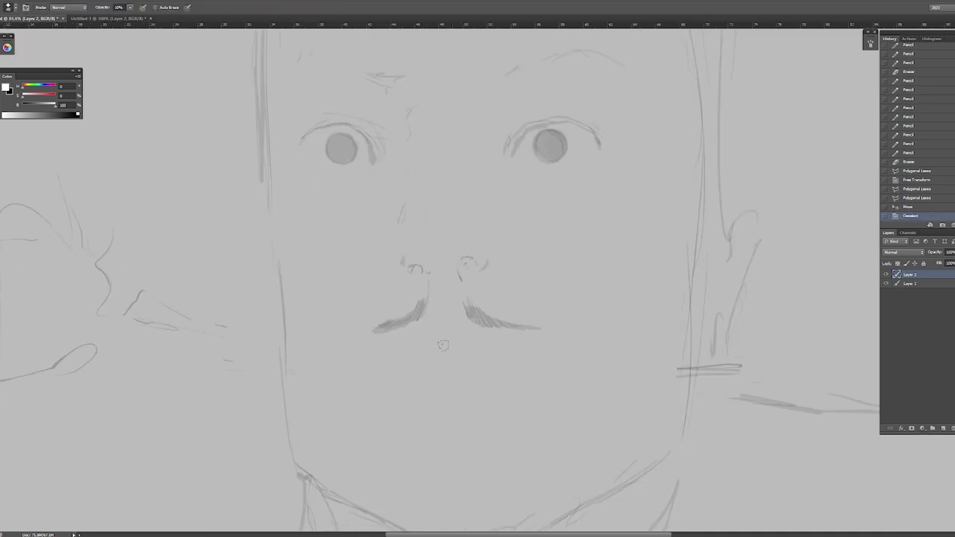
{"action": "key", "text": "b"}
{"action": "key", "text": "x"}
{"action": "left_click_drag", "start_coordinate": [431, 344], "coordinate": [452, 346]}
Step: Trim the mustache, redraw the mouth line with both corners, and sketch a new mustache above it
{"action": "key", "text": "e"}
{"action": "left_click_drag", "start_coordinate": [545, 322], "coordinate": [373, 325]}
{"action": "key", "text": "b"}
{"action": "left_click_drag", "start_coordinate": [545, 334], "coordinate": [532, 333]}
{"action": "left_click_drag", "start_coordinate": [382, 347], "coordinate": [437, 355]}
{"action": "left_click_drag", "start_coordinate": [368, 347], "coordinate": [441, 351]}
{"action": "left_click_drag", "start_coordinate": [550, 331], "coordinate": [522, 340]}
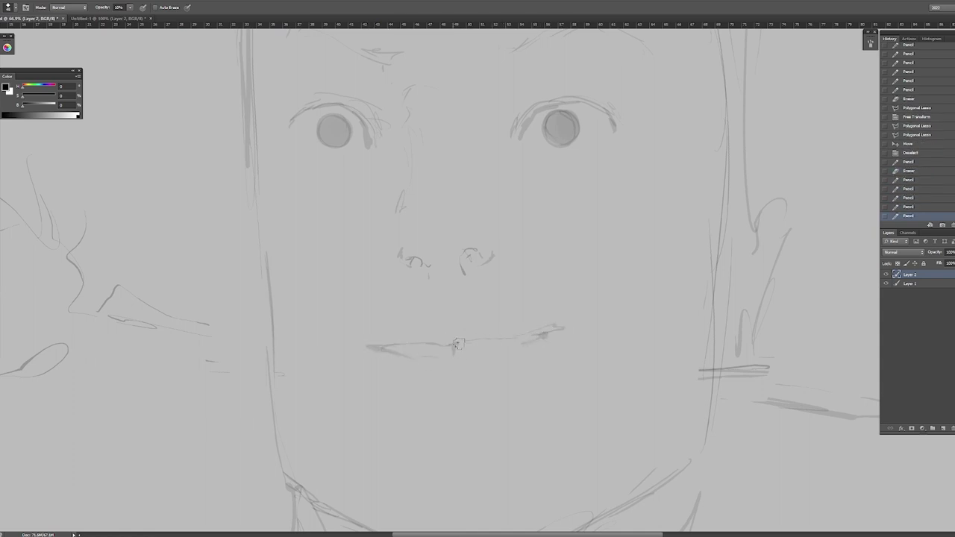
{"action": "left_click_drag", "start_coordinate": [458, 343], "coordinate": [484, 342]}
{"action": "left_click_drag", "start_coordinate": [483, 342], "coordinate": [534, 306]}
{"action": "left_click_drag", "start_coordinate": [431, 302], "coordinate": [377, 322]}
{"action": "left_click_drag", "start_coordinate": [561, 324], "coordinate": [542, 333]}
Step: Darken both pupils, then zoom in until the face fills the window
{"action": "left_click_drag", "start_coordinate": [554, 125], "coordinate": [564, 133]}
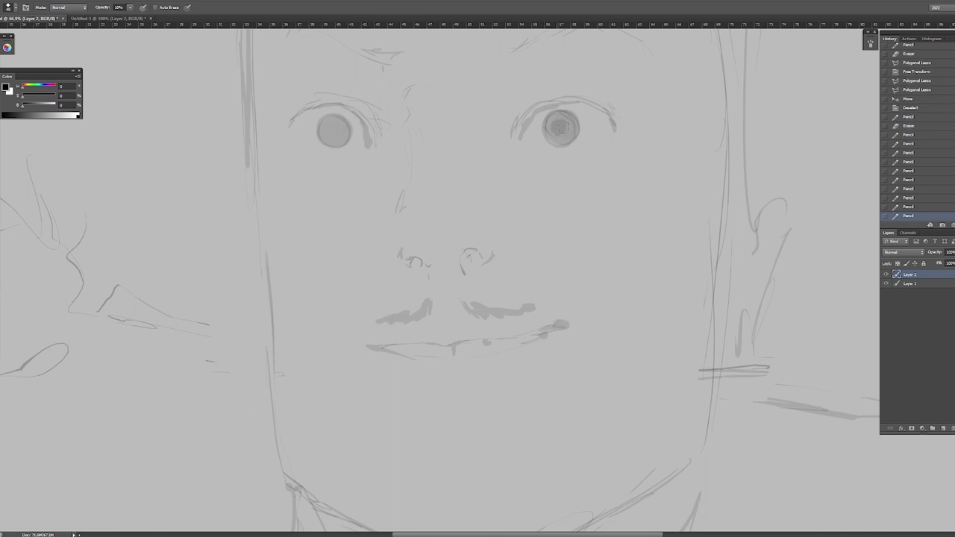
{"action": "left_click_drag", "start_coordinate": [330, 129], "coordinate": [339, 136]}
{"action": "left_click", "coordinate": [498, 270], "text": "alt"}
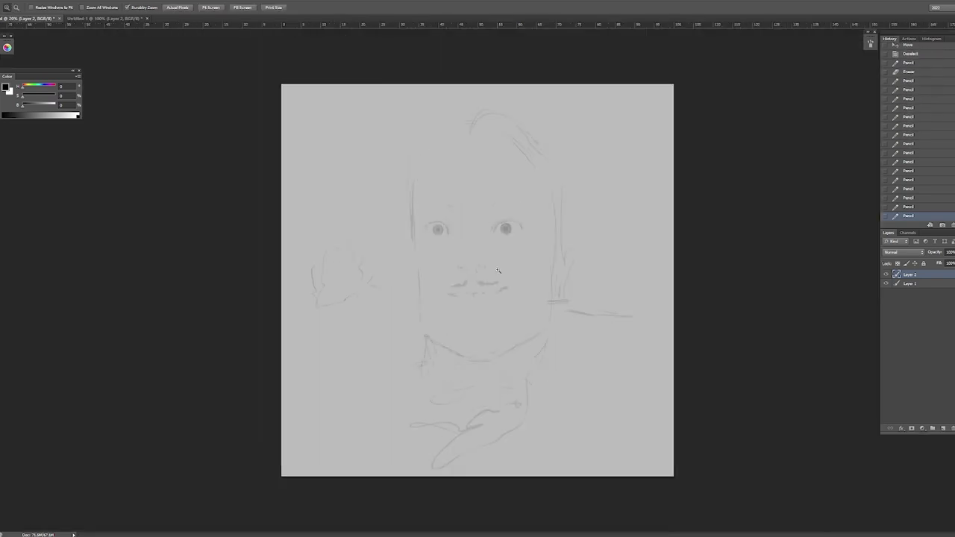
{"action": "left_click", "coordinate": [479, 316]}
{"action": "left_click_drag", "start_coordinate": [478, 316], "coordinate": [494, 186]}
{"action": "key", "text": "b"}
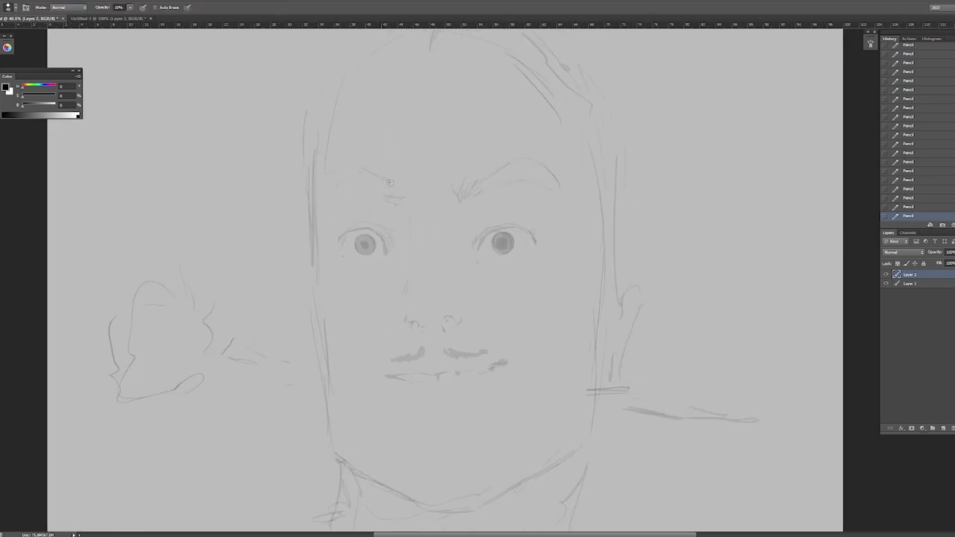
Step: Erase a stray stroke near the head outline and add strokes to both nostrils
{"action": "key", "text": "e"}
{"action": "left_click_drag", "start_coordinate": [329, 146], "coordinate": [317, 176]}
{"action": "key", "text": "b"}
{"action": "scroll", "coordinate": [398, 313], "scroll_direction": "up", "scroll_amount": 5}
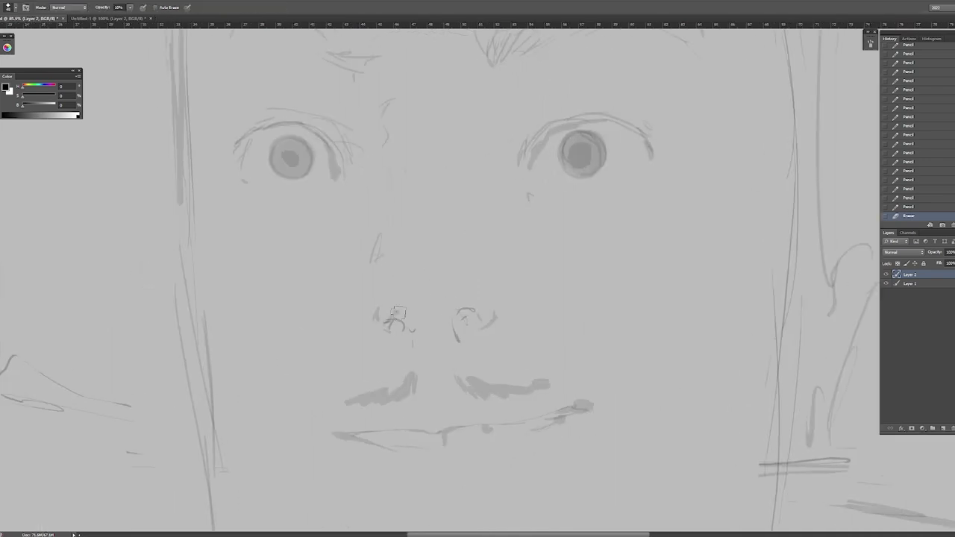
{"action": "left_click_drag", "start_coordinate": [398, 314], "coordinate": [401, 328]}
{"action": "mouse_move", "coordinate": [470, 332]}
{"action": "left_mouse_down"}
{"action": "mouse_move", "coordinate": [468, 312]}
{"action": "mouse_move", "coordinate": [480, 333]}
{"action": "left_mouse_up"}
{"action": "key", "text": "z"}
{"action": "scroll", "coordinate": [491, 322], "scroll_direction": "down", "scroll_amount": 4}
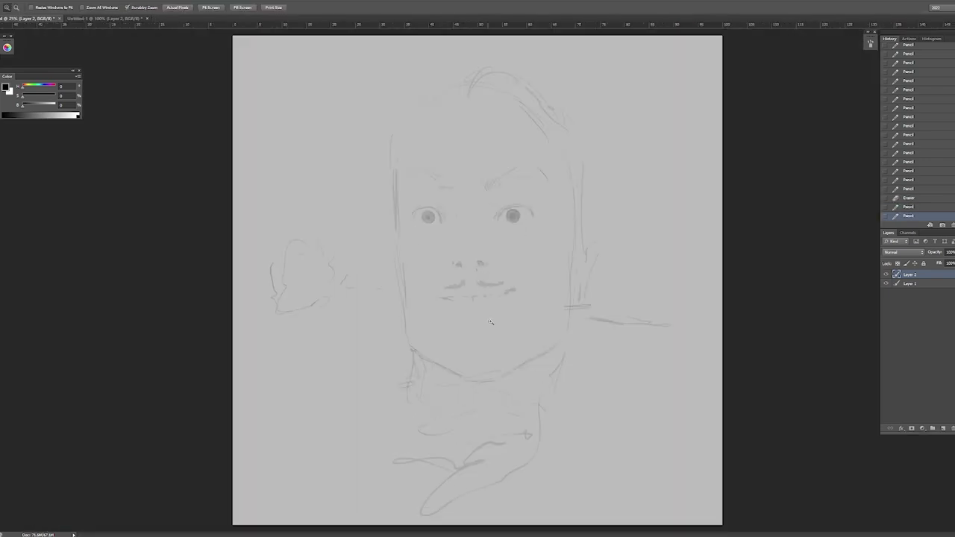
{"action": "scroll", "coordinate": [491, 323], "scroll_direction": "up", "scroll_amount": 4}
{"action": "key", "text": "b"}
Step: Reinforce the mouth line, draw a chin line below it, and darken the lower lip
{"action": "left_click_drag", "start_coordinate": [376, 325], "coordinate": [452, 315]}
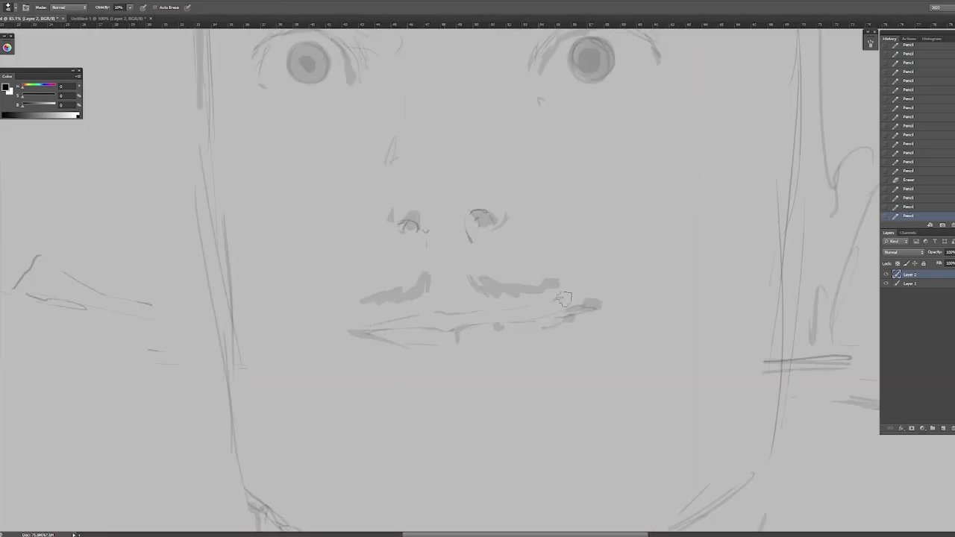
{"action": "left_click_drag", "start_coordinate": [420, 374], "coordinate": [490, 371]}
{"action": "left_click_drag", "start_coordinate": [481, 329], "coordinate": [584, 309]}
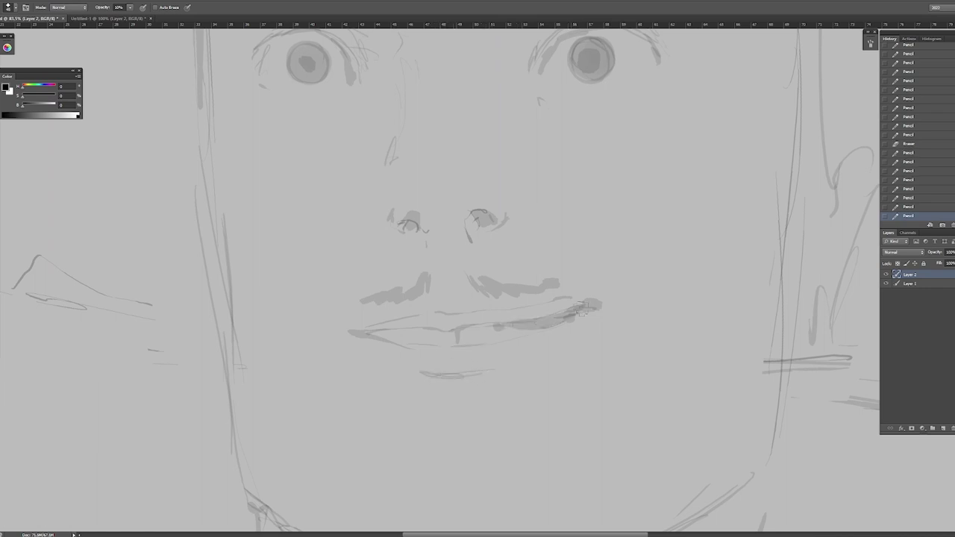
{"action": "mouse_move", "coordinate": [409, 334]}
{"action": "left_mouse_down"}
{"action": "mouse_move", "coordinate": [362, 338]}
{"action": "mouse_move", "coordinate": [431, 329]}
{"action": "left_mouse_up"}
{"action": "scroll", "coordinate": [432, 328], "scroll_direction": "down", "scroll_amount": 4}
Step: Lighten both irises by partly erasing them
{"action": "key", "text": "e"}
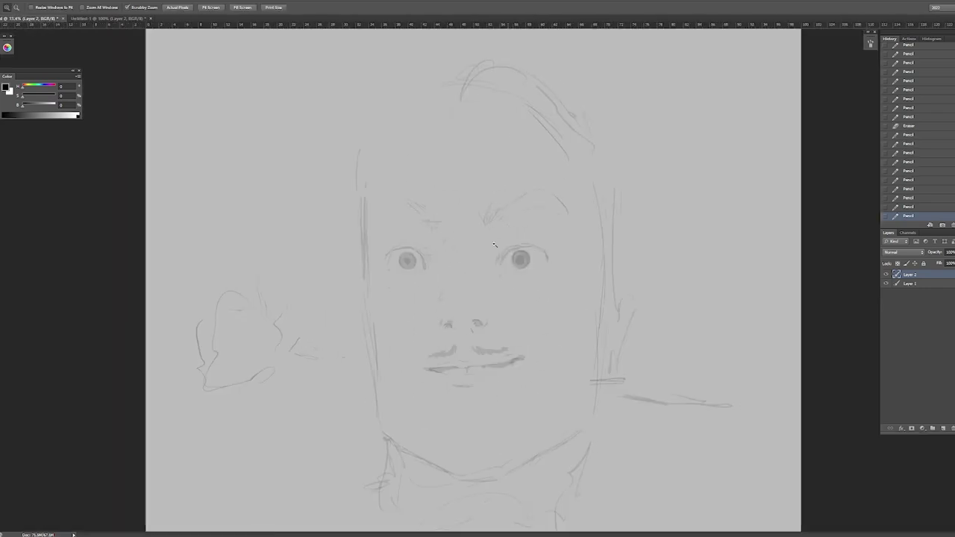
{"action": "scroll", "coordinate": [515, 254], "scroll_direction": "up", "scroll_amount": 4}
{"action": "left_click_drag", "start_coordinate": [539, 270], "coordinate": [554, 282]}
{"action": "left_click_drag", "start_coordinate": [240, 279], "coordinate": [251, 288]}
{"action": "scroll", "coordinate": [246, 284], "scroll_direction": "down", "scroll_amount": 5}
Step: Mirror the canvas horizontally, darken the right upper eyelid, and refine the nose and nostrils
{"action": "key", "text": "b"}
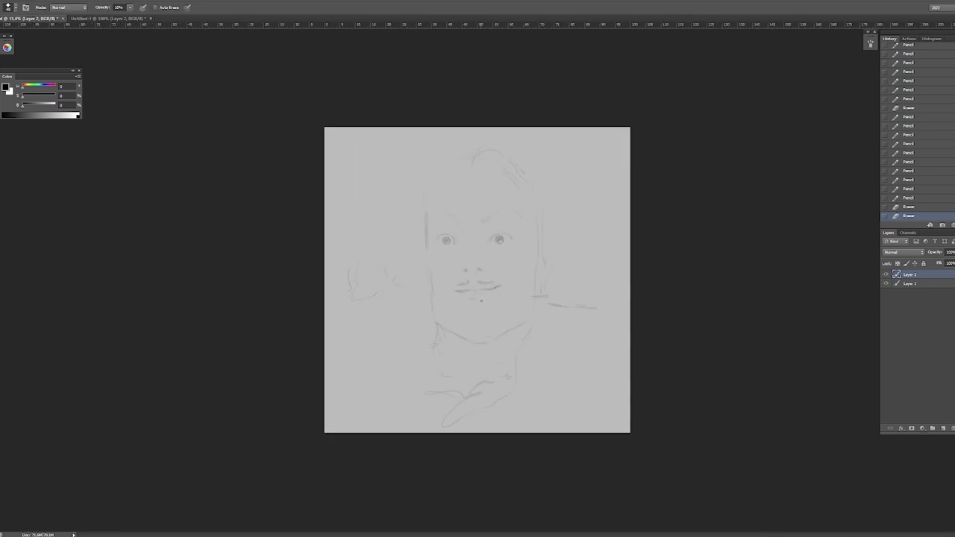
{"action": "key", "text": "h"}
{"action": "scroll", "coordinate": [502, 244], "scroll_direction": "up", "scroll_amount": 4}
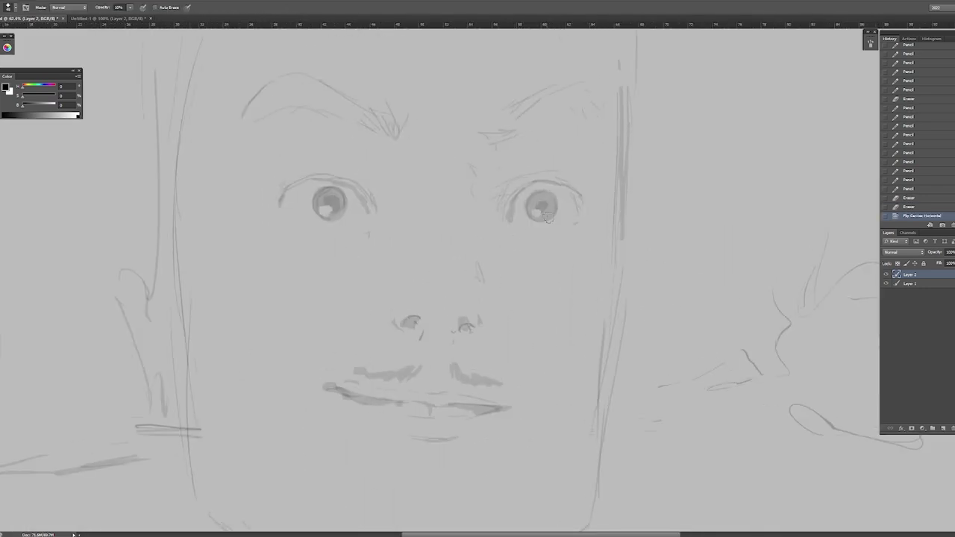
{"action": "mouse_move", "coordinate": [523, 193]}
{"action": "left_mouse_down"}
{"action": "mouse_move", "coordinate": [552, 183]}
{"action": "mouse_move", "coordinate": [582, 219]}
{"action": "left_mouse_up"}
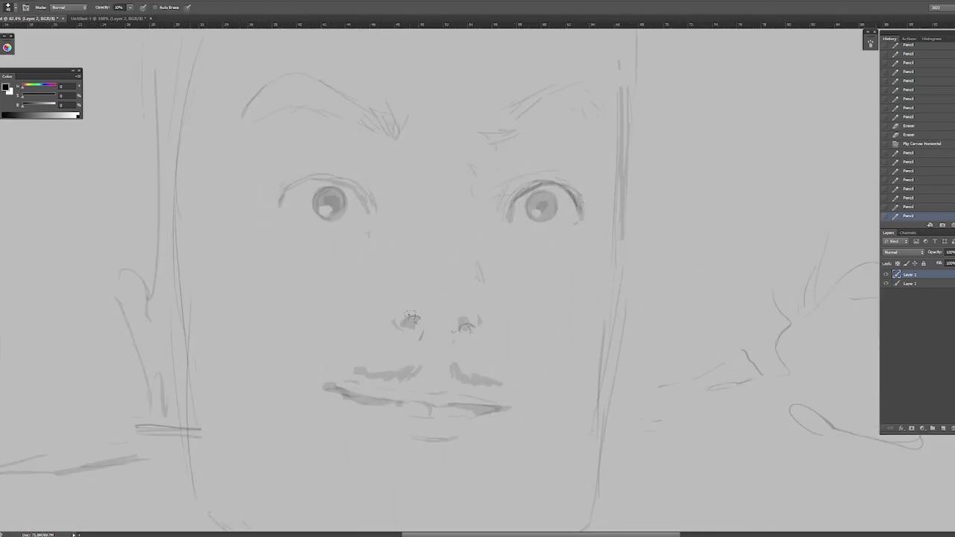
{"action": "mouse_move", "coordinate": [388, 307]}
{"action": "left_mouse_down"}
{"action": "mouse_move", "coordinate": [394, 324]}
{"action": "mouse_move", "coordinate": [427, 312]}
{"action": "mouse_move", "coordinate": [472, 316]}
{"action": "mouse_move", "coordinate": [478, 332]}
{"action": "left_mouse_up"}
Step: Darken the upper lip, trim the lower lip's left end, and extend it to the right
{"action": "left_click_drag", "start_coordinate": [415, 369], "coordinate": [394, 370]}
{"action": "key", "text": "e"}
{"action": "left_click_drag", "start_coordinate": [347, 407], "coordinate": [325, 389]}
{"action": "key", "text": "b"}
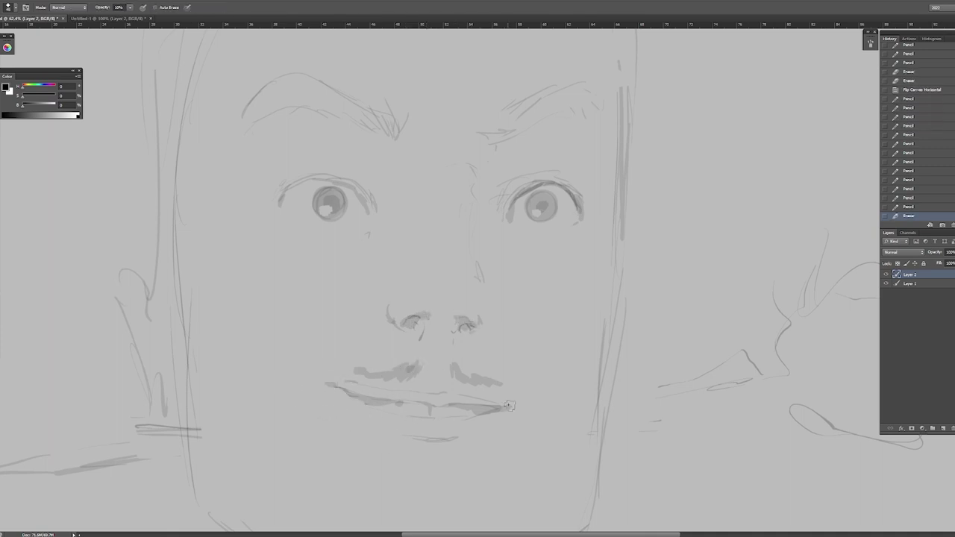
{"action": "left_click_drag", "start_coordinate": [500, 403], "coordinate": [517, 407]}
{"action": "left_click_drag", "start_coordinate": [347, 397], "coordinate": [373, 406]}
Step: Select the right iris with the Magic Wand and nudge it into place
{"action": "key", "text": "w"}
{"action": "left_click", "coordinate": [527, 223]}
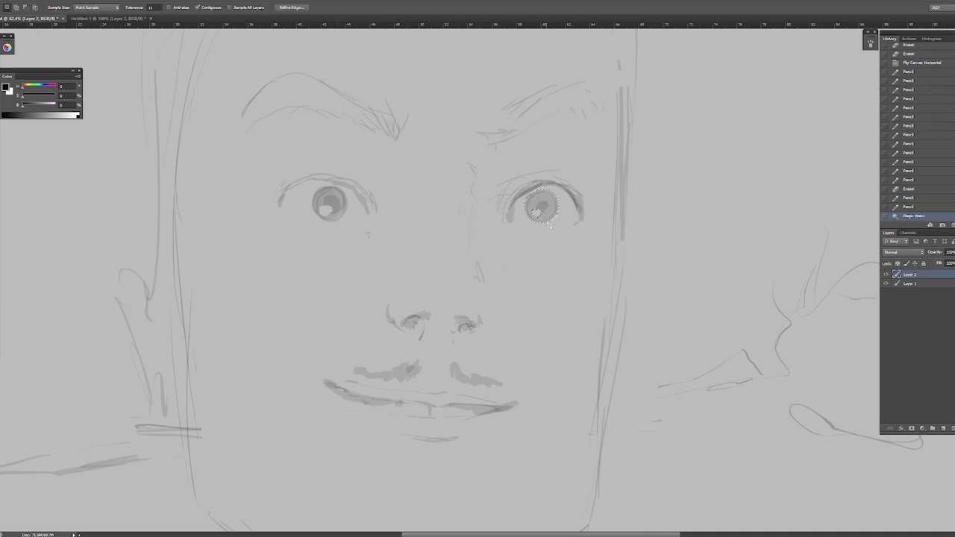
{"action": "key", "text": "v"}
{"action": "left_click_drag", "start_coordinate": [559, 197], "coordinate": [556, 200]}
{"action": "key", "text": "ctrl+d"}
{"action": "key", "text": "b"}
Step: Sketch cheek lines and redraw the lid arcs and lines above and below both eyes
{"action": "left_click_drag", "start_coordinate": [403, 314], "coordinate": [427, 305]}
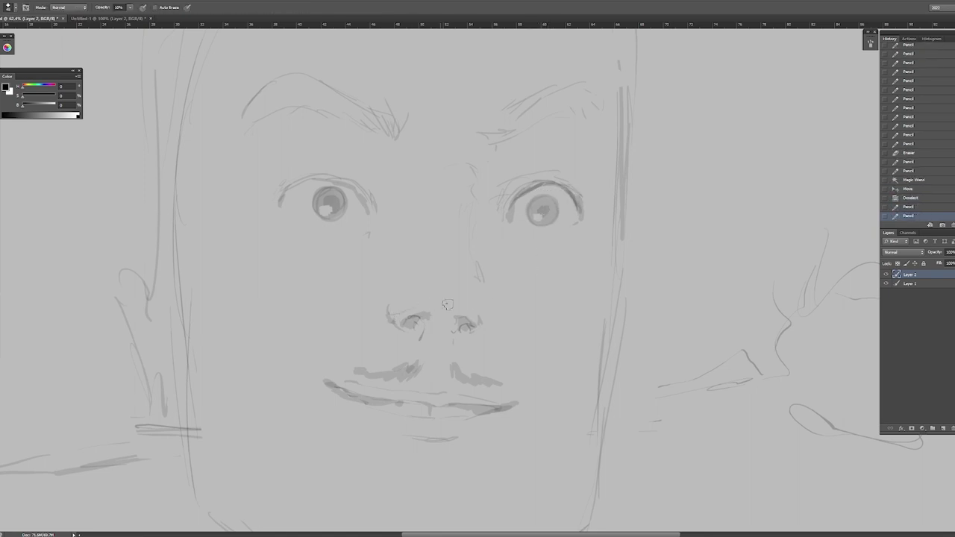
{"action": "left_click_drag", "start_coordinate": [515, 241], "coordinate": [545, 284]}
{"action": "left_click_drag", "start_coordinate": [388, 216], "coordinate": [368, 235]}
{"action": "left_click_drag", "start_coordinate": [364, 200], "coordinate": [371, 212]}
{"action": "mouse_move", "coordinate": [284, 167]}
{"action": "left_mouse_down"}
{"action": "mouse_move", "coordinate": [351, 158]}
{"action": "mouse_move", "coordinate": [373, 191]}
{"action": "left_mouse_up"}
{"action": "left_click_drag", "start_coordinate": [515, 180], "coordinate": [578, 184]}
{"action": "left_click_drag", "start_coordinate": [570, 173], "coordinate": [579, 190]}
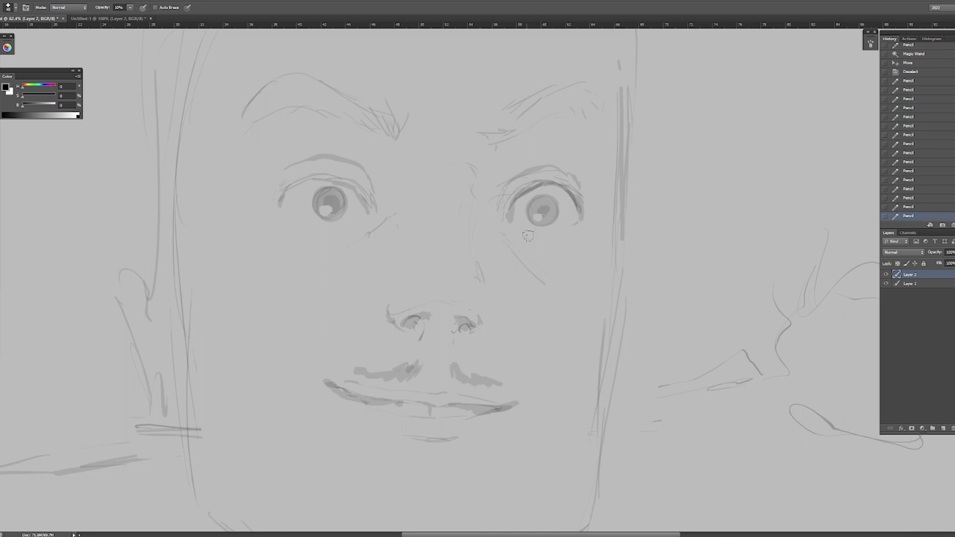
{"action": "left_click_drag", "start_coordinate": [512, 224], "coordinate": [533, 241]}
{"action": "scroll", "coordinate": [295, 215], "scroll_direction": "down", "scroll_amount": 5}
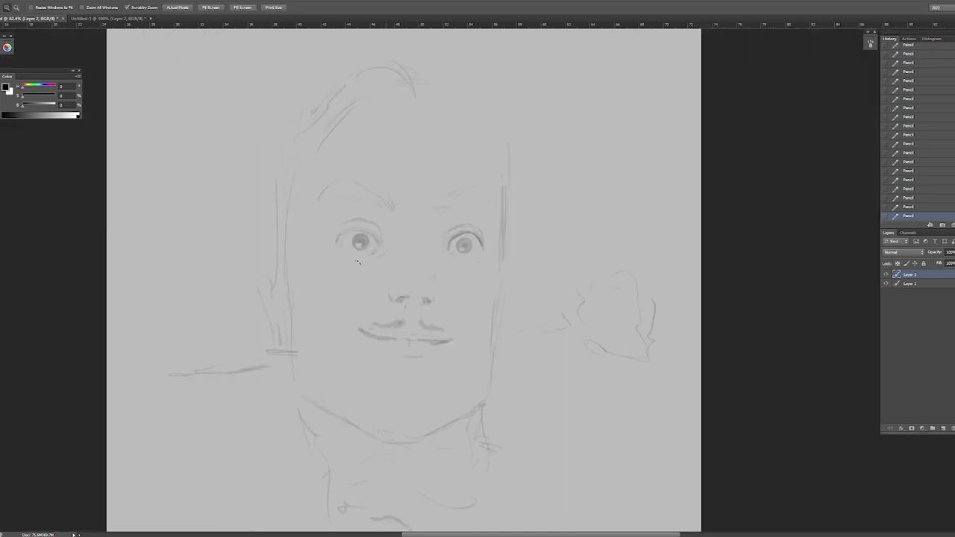
{"action": "scroll", "coordinate": [395, 258], "scroll_direction": "up", "scroll_amount": 3}
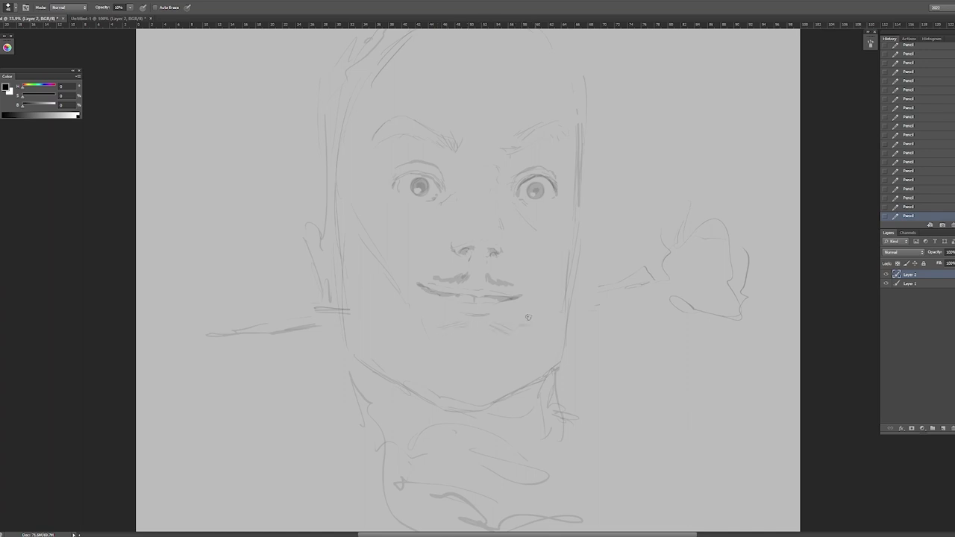
Step: Lasso the left eye and rotate it slightly with Free Transform, then deselect
{"action": "key", "text": "l"}
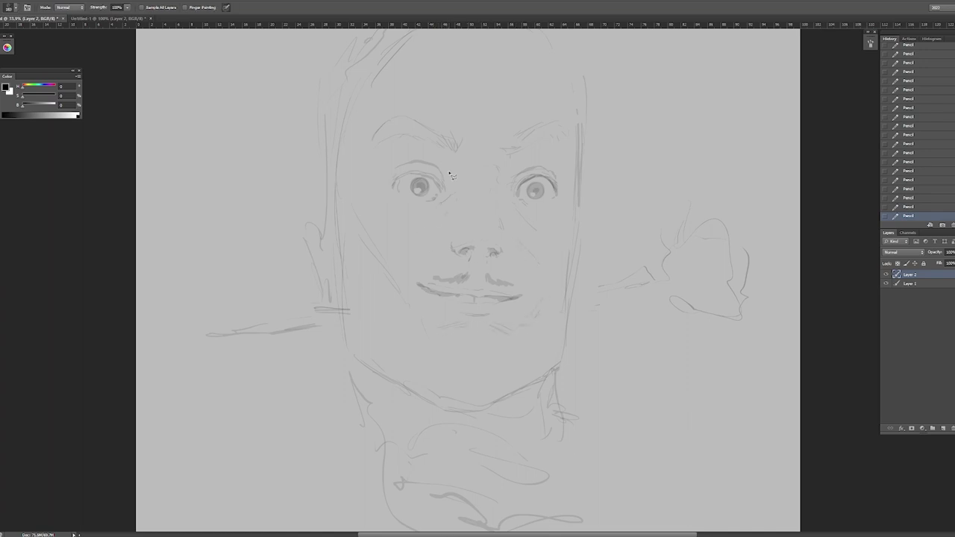
{"action": "left_click", "coordinate": [363, 179]}
{"action": "left_click", "coordinate": [407, 147]}
{"action": "left_click", "coordinate": [451, 168]}
{"action": "left_click", "coordinate": [441, 204]}
{"action": "double_click", "coordinate": [376, 198]}
{"action": "key", "text": "ctrl+t"}
{"action": "mouse_move", "coordinate": [484, 163]}
{"action": "left_mouse_down"}
{"action": "mouse_move", "coordinate": [482, 153]}
{"action": "mouse_move", "coordinate": [444, 179]}
{"action": "left_mouse_up"}
{"action": "key", "text": "Return"}
{"action": "key", "text": "b"}
{"action": "scroll", "coordinate": [512, 181], "scroll_direction": "up", "scroll_amount": 1}
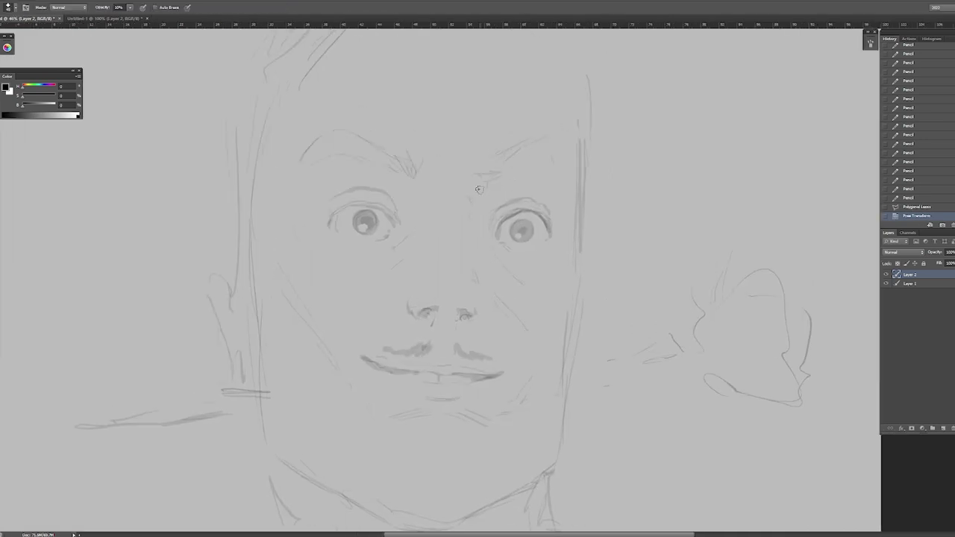
{"action": "left_click", "coordinate": [478, 189]}
{"action": "key", "text": "ctrl+d"}
Step: Sketch eyebrow strokes between and above the eyes and a line along the right cheek
{"action": "left_click_drag", "start_coordinate": [459, 184], "coordinate": [477, 196]}
{"action": "mouse_move", "coordinate": [472, 193]}
{"action": "left_mouse_down"}
{"action": "mouse_move", "coordinate": [490, 203]}
{"action": "mouse_move", "coordinate": [503, 182]}
{"action": "left_mouse_up"}
{"action": "left_click_drag", "start_coordinate": [522, 166], "coordinate": [556, 157]}
{"action": "mouse_move", "coordinate": [515, 170]}
{"action": "left_mouse_down"}
{"action": "mouse_move", "coordinate": [558, 163]}
{"action": "mouse_move", "coordinate": [574, 181]}
{"action": "mouse_move", "coordinate": [569, 219]}
{"action": "left_mouse_up"}
{"action": "left_click_drag", "start_coordinate": [556, 161], "coordinate": [574, 186]}
{"action": "left_click_drag", "start_coordinate": [586, 250], "coordinate": [567, 431]}
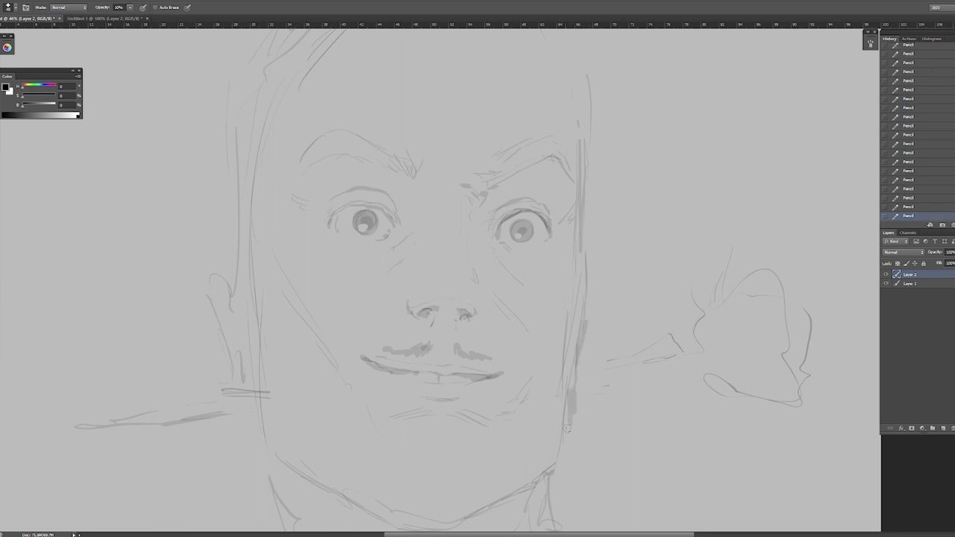
Step: Erase the long stray stroke on the left and stray marks near the mouth, then darken the lower lip
{"action": "key", "text": "e"}
{"action": "mouse_move", "coordinate": [246, 401]}
{"action": "left_mouse_down"}
{"action": "mouse_move", "coordinate": [278, 403]}
{"action": "mouse_move", "coordinate": [81, 415]}
{"action": "left_mouse_up"}
{"action": "key", "text": "b"}
{"action": "left_click", "coordinate": [245, 394]}
{"action": "key", "text": "e"}
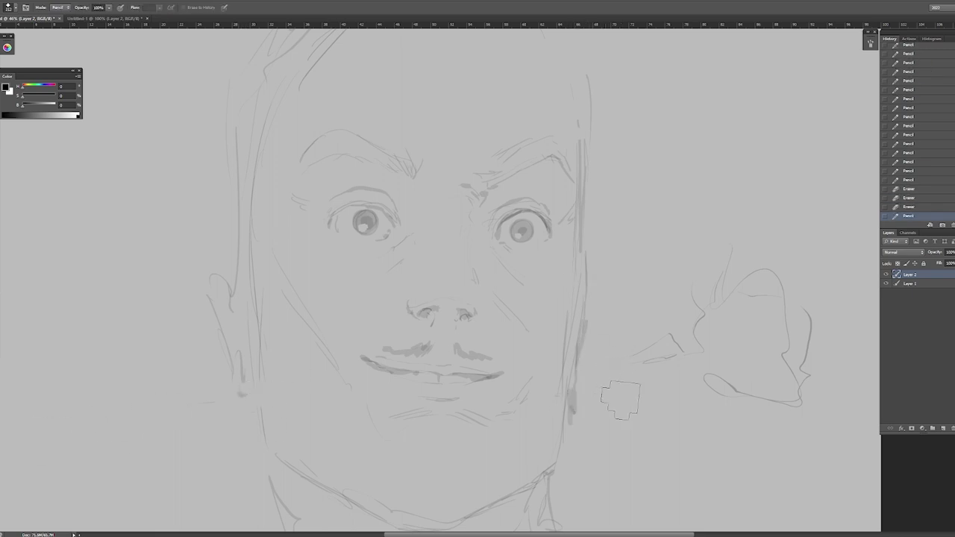
{"action": "left_click_drag", "start_coordinate": [365, 384], "coordinate": [418, 384]}
{"action": "key", "text": "b"}
{"action": "mouse_move", "coordinate": [373, 357]}
{"action": "left_mouse_down"}
{"action": "mouse_move", "coordinate": [436, 390]}
{"action": "mouse_move", "coordinate": [535, 378]}
{"action": "left_mouse_up"}
{"action": "key", "text": "e"}
{"action": "key", "text": "b"}
{"action": "mouse_move", "coordinate": [448, 382]}
{"action": "left_mouse_down"}
{"action": "mouse_move", "coordinate": [459, 385]}
{"action": "mouse_move", "coordinate": [434, 376]}
{"action": "mouse_move", "coordinate": [494, 393]}
{"action": "left_mouse_up"}
{"action": "scroll", "coordinate": [510, 388], "scroll_direction": "down", "scroll_amount": 6}
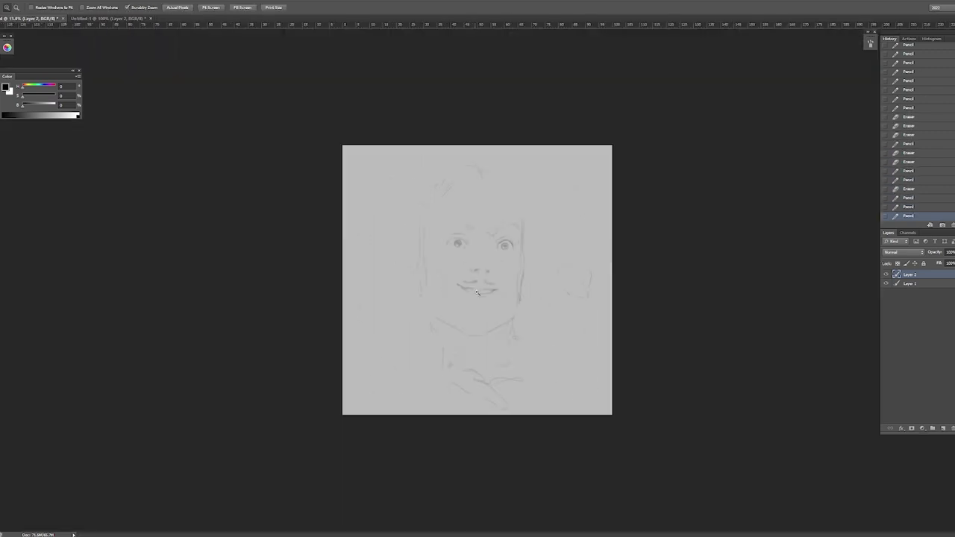
{"action": "scroll", "coordinate": [500, 232], "scroll_direction": "up", "scroll_amount": 6}
Step: Choose a broad brush preset and paint thick, dark left and right eyebrows
{"action": "scroll", "coordinate": [501, 232], "scroll_direction": "down", "scroll_amount": 4}
{"action": "right_click", "coordinate": [500, 232]}
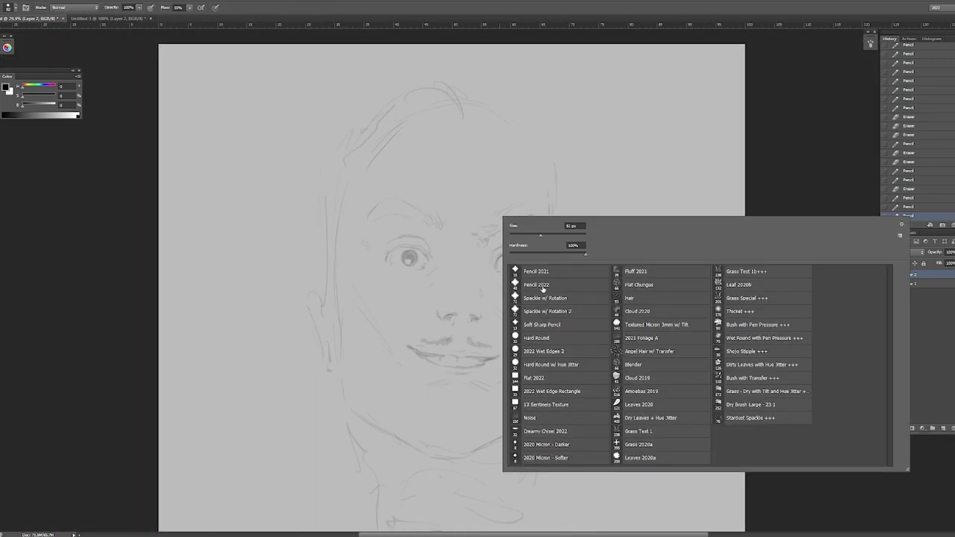
{"action": "double_click", "coordinate": [544, 290]}
{"action": "mouse_move", "coordinate": [486, 227]}
{"action": "left_mouse_down"}
{"action": "mouse_move", "coordinate": [531, 209]}
{"action": "mouse_move", "coordinate": [545, 227]}
{"action": "left_mouse_up"}
{"action": "mouse_move", "coordinate": [366, 222]}
{"action": "left_mouse_down"}
{"action": "mouse_move", "coordinate": [384, 203]}
{"action": "mouse_move", "coordinate": [439, 227]}
{"action": "left_mouse_up"}
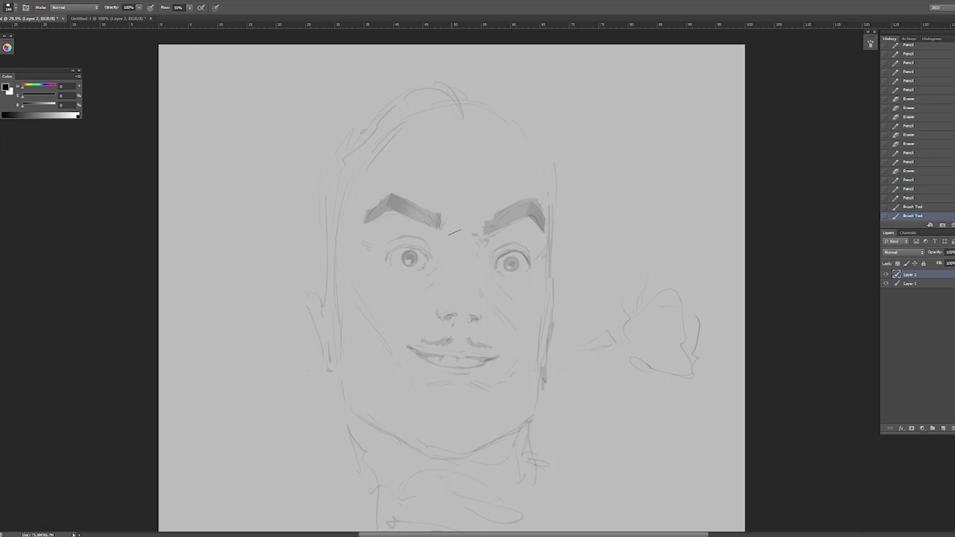
{"action": "scroll", "coordinate": [499, 307], "scroll_direction": "down", "scroll_amount": 2}
{"action": "scroll", "coordinate": [494, 309], "scroll_direction": "up", "scroll_amount": 3}
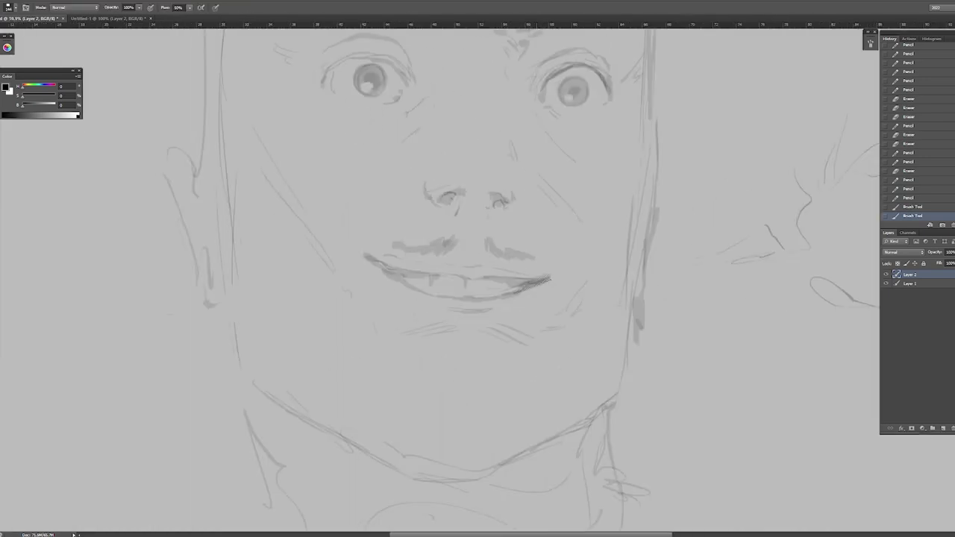
Step: Back on the faint pencil, clean up a stray mark by the face and zoom out to the whole portrait
{"action": "key", "text": "shift+b"}
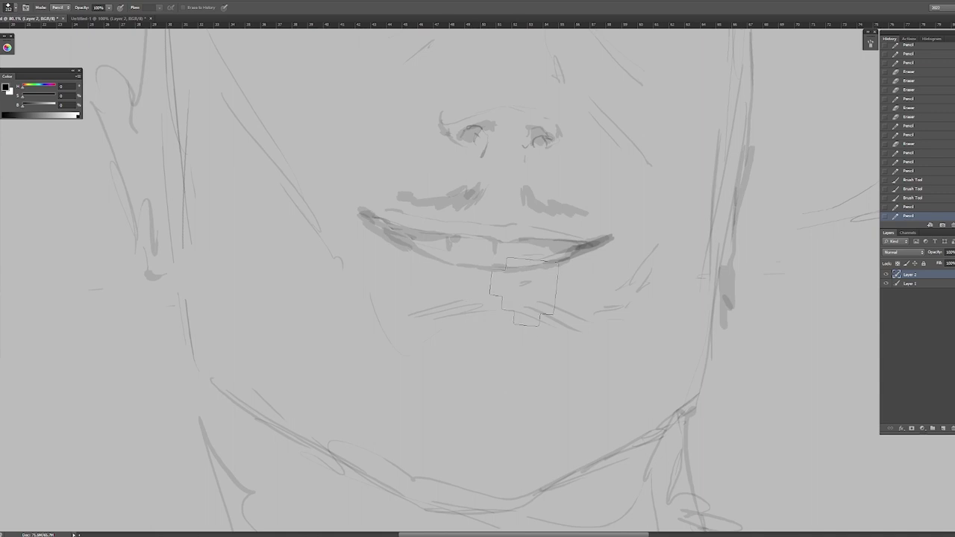
{"action": "key", "text": "z"}
{"action": "key", "text": "ctrl+0"}
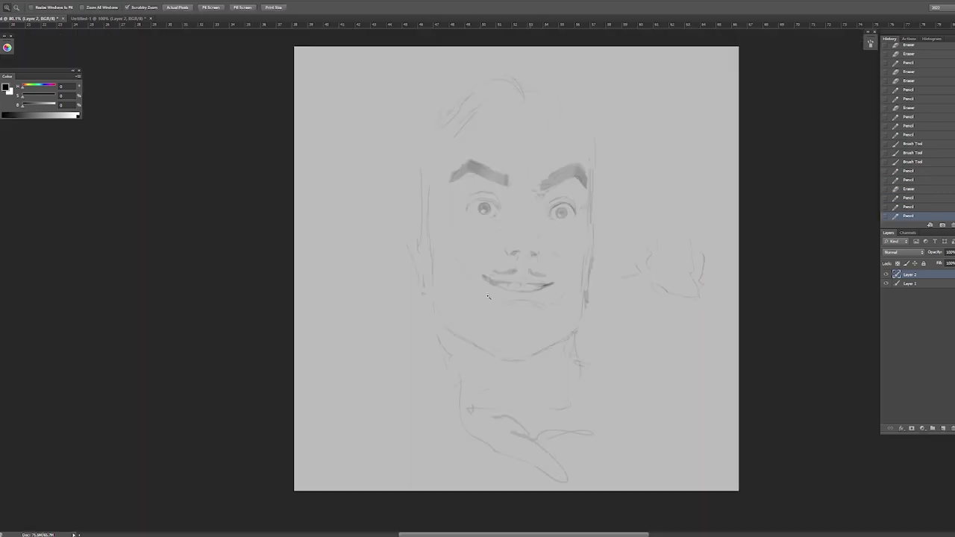
{"action": "left_click_drag", "start_coordinate": [488, 297], "coordinate": [439, 221]}
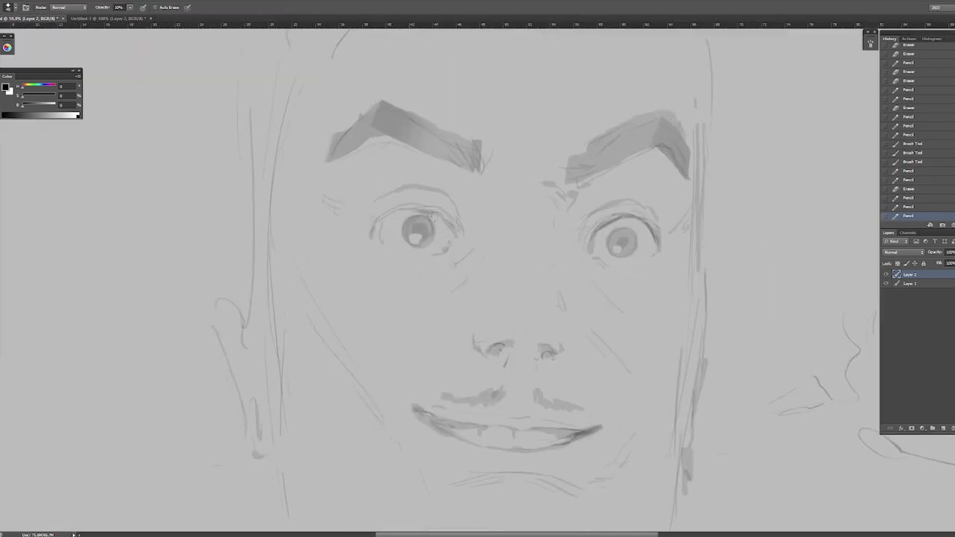
{"action": "left_click_drag", "start_coordinate": [595, 241], "coordinate": [597, 248]}
{"action": "key", "text": "z"}
{"action": "mouse_move", "coordinate": [478, 298]}
{"action": "left_mouse_down"}
{"action": "mouse_move", "coordinate": [373, 299]}
{"action": "mouse_move", "coordinate": [463, 299]}
{"action": "mouse_move", "coordinate": [409, 301]}
{"action": "mouse_move", "coordinate": [471, 328]}
{"action": "left_mouse_up"}
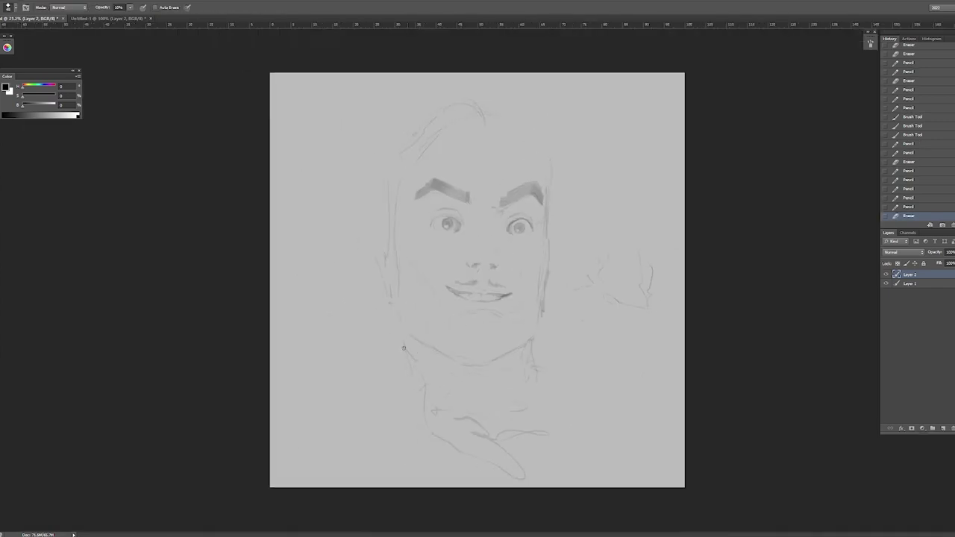
{"action": "key", "text": "l"}
{"action": "left_click_drag", "start_coordinate": [536, 114], "coordinate": [511, 160]}
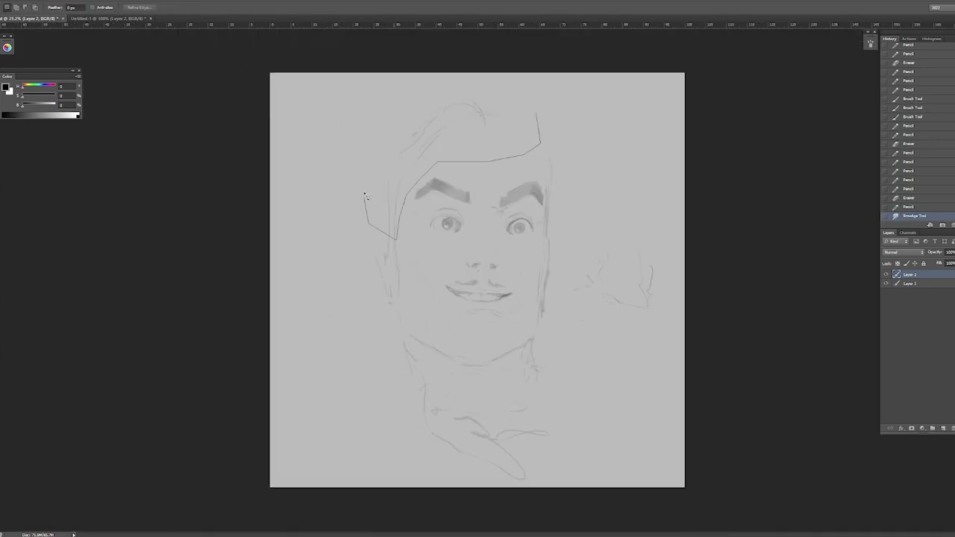
Step: Polygon-select the top of the head and curve it into shape with a Warp transform
{"action": "left_click", "coordinate": [369, 139]}
{"action": "left_click", "coordinate": [405, 86]}
{"action": "left_click", "coordinate": [523, 93]}
{"action": "left_click", "coordinate": [535, 115]}
{"action": "key", "text": "ctrl+t"}
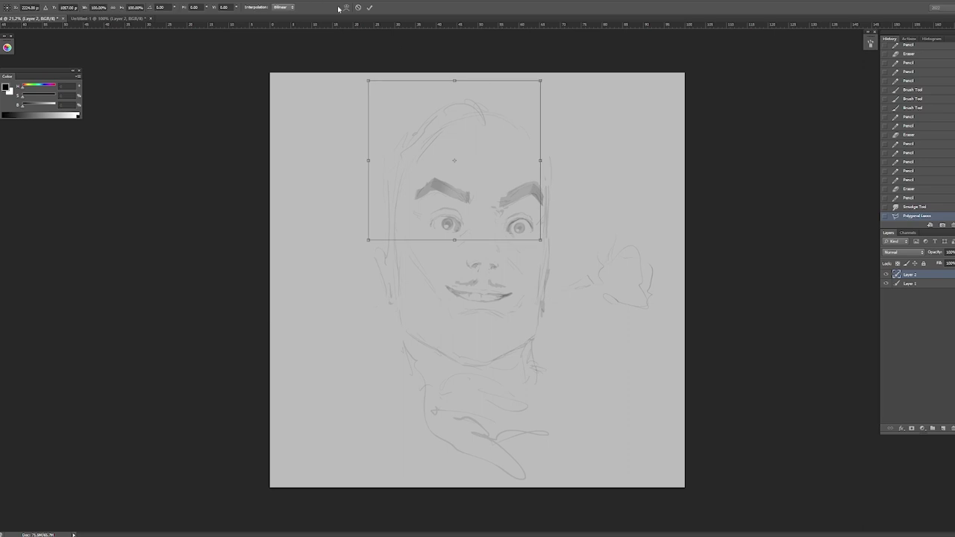
{"action": "left_click", "coordinate": [345, 6]}
{"action": "left_click_drag", "start_coordinate": [486, 87], "coordinate": [439, 150]}
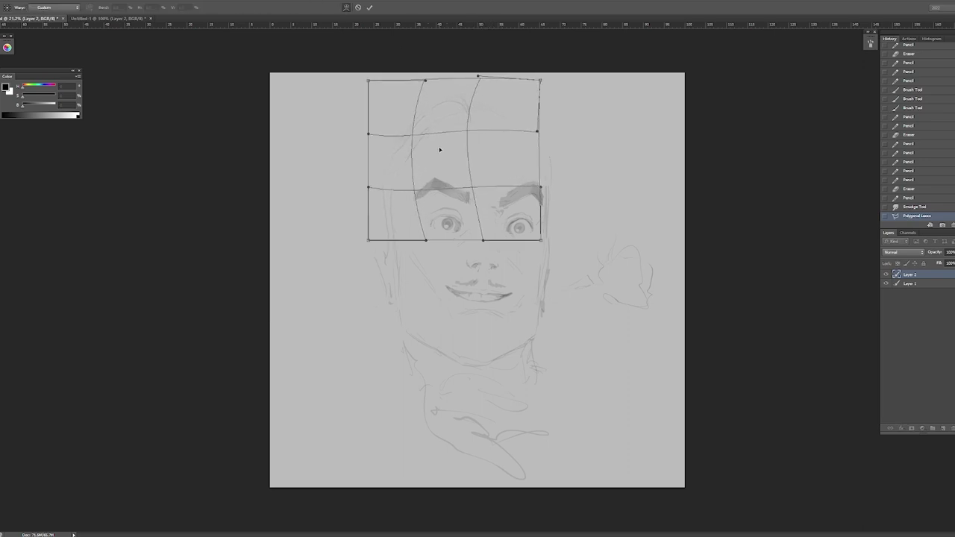
{"action": "key", "text": "Return"}
Step: Deselect and scale the whole sketch layer down to 84.3%
{"action": "key", "text": "ctrl+d"}
{"action": "key", "text": "ctrl+t"}
{"action": "left_click_drag", "start_coordinate": [652, 97], "coordinate": [640, 195]}
{"action": "key", "text": "Return"}
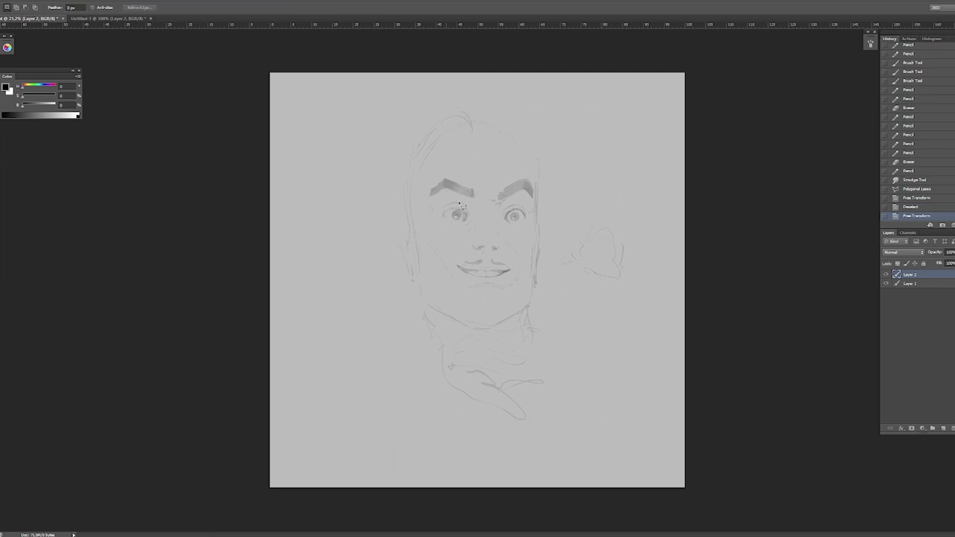
Step: Pick a grey painting colour and add a new layer for highlights
{"action": "scroll", "coordinate": [485, 250], "scroll_direction": "up", "scroll_amount": 3}
{"action": "scroll", "coordinate": [495, 245], "scroll_direction": "up", "scroll_amount": 2}
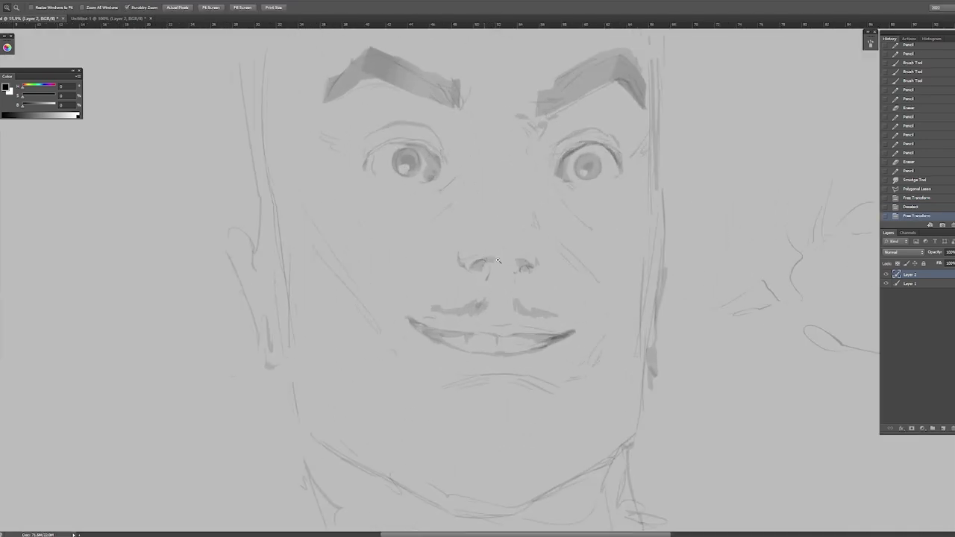
{"action": "left_click", "coordinate": [476, 250], "text": "alt"}
{"action": "key", "text": "ctrl+shift+alt+n"}
Step: Set the highlight layer to Screen at 41% opacity and paint a light stroke across the nose
{"action": "key", "text": "shift+alt+s"}
{"action": "left_click_drag", "start_coordinate": [461, 264], "coordinate": [499, 246]}
{"action": "type", "text": "41"}
{"action": "key", "text": "Return"}
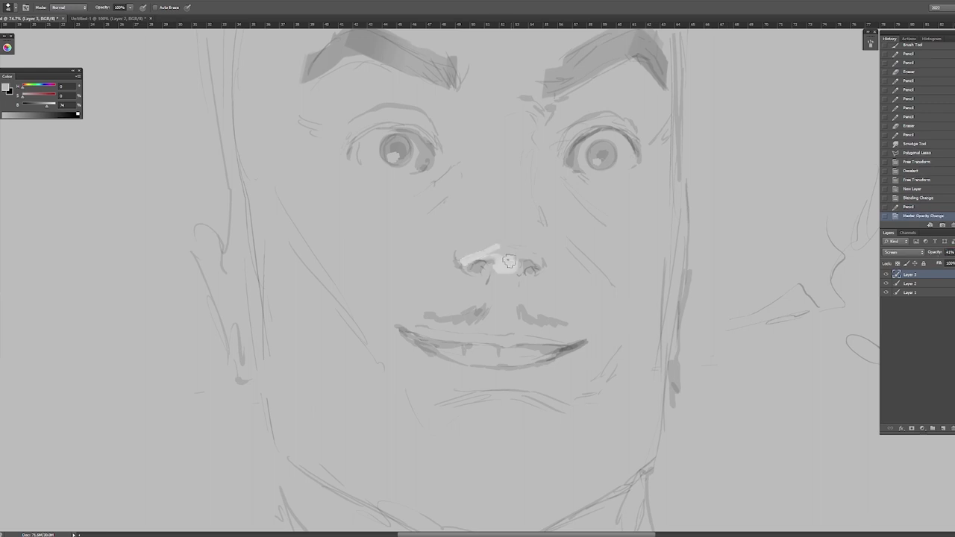
{"action": "scroll", "coordinate": [539, 261], "scroll_direction": "down", "scroll_amount": 3}
{"action": "scroll", "coordinate": [539, 261], "scroll_direction": "up", "scroll_amount": 3}
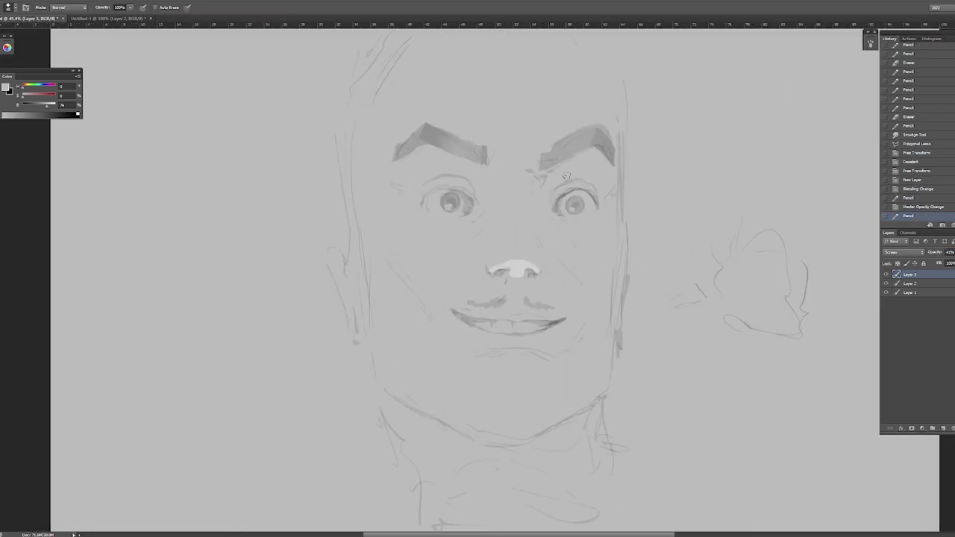
Step: Paint light grey highlights under both irises and across both eyelids
{"action": "left_click_drag", "start_coordinate": [596, 170], "coordinate": [615, 166]}
{"action": "left_click_drag", "start_coordinate": [594, 228], "coordinate": [583, 236]}
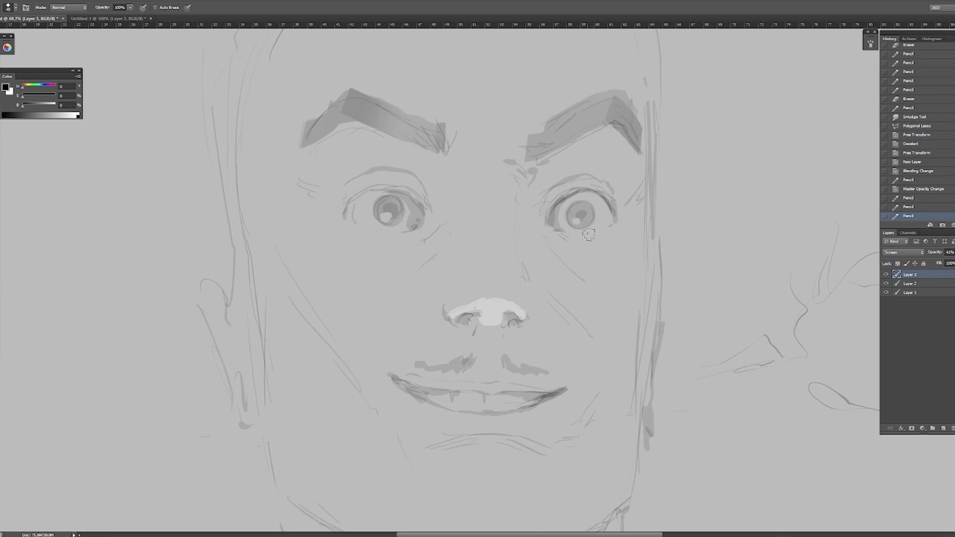
{"action": "left_click", "coordinate": [569, 269], "text": "alt"}
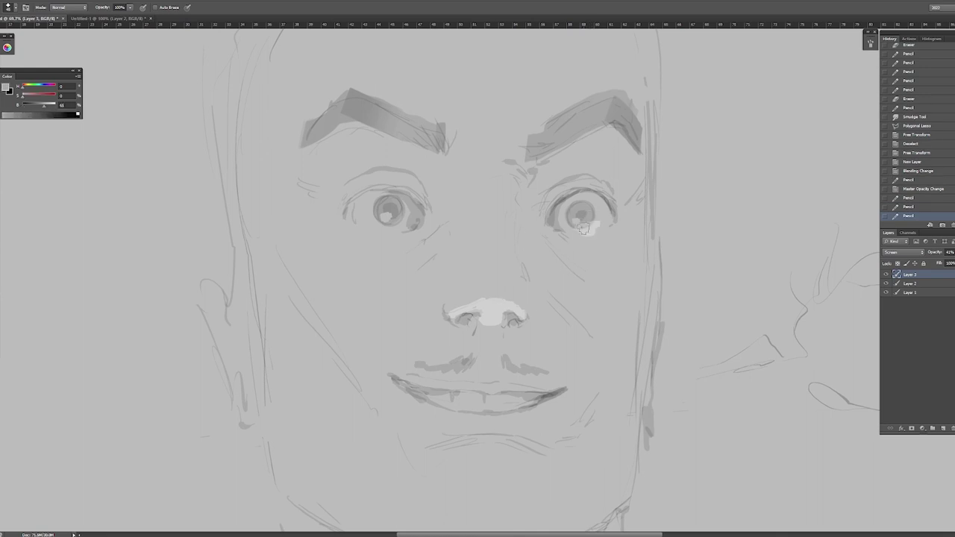
{"action": "left_click_drag", "start_coordinate": [582, 230], "coordinate": [593, 232]}
{"action": "left_click_drag", "start_coordinate": [381, 223], "coordinate": [405, 226]}
{"action": "mouse_move", "coordinate": [554, 177]}
{"action": "left_mouse_down"}
{"action": "mouse_move", "coordinate": [606, 149]}
{"action": "mouse_move", "coordinate": [623, 160]}
{"action": "mouse_move", "coordinate": [560, 172]}
{"action": "left_mouse_up"}
{"action": "mouse_move", "coordinate": [308, 179]}
{"action": "left_mouse_down"}
{"action": "mouse_move", "coordinate": [351, 160]}
{"action": "mouse_move", "coordinate": [405, 156]}
{"action": "mouse_move", "coordinate": [418, 166]}
{"action": "left_mouse_up"}
Step: Add highlights below the lower lip, on the lips, and along the chin and jawline
{"action": "key", "text": "h"}
{"action": "mouse_move", "coordinate": [418, 166]}
{"action": "left_mouse_down"}
{"action": "mouse_move", "coordinate": [470, 284]}
{"action": "mouse_move", "coordinate": [553, 295]}
{"action": "left_mouse_up"}
{"action": "scroll", "coordinate": [565, 373], "scroll_direction": "down", "scroll_amount": 2}
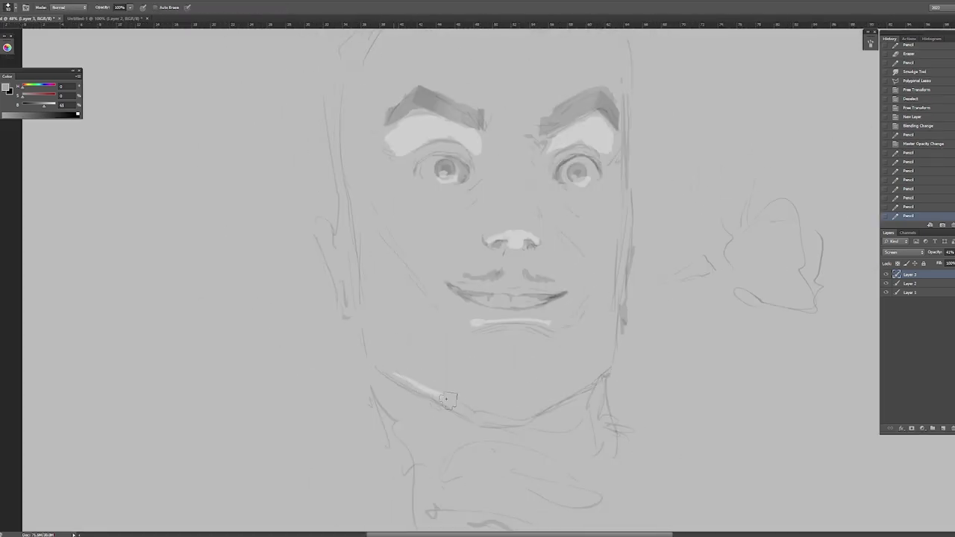
{"action": "mouse_move", "coordinate": [396, 379]}
{"action": "left_mouse_down"}
{"action": "mouse_move", "coordinate": [448, 407]}
{"action": "mouse_move", "coordinate": [465, 433]}
{"action": "mouse_move", "coordinate": [567, 422]}
{"action": "mouse_move", "coordinate": [549, 456]}
{"action": "left_mouse_up"}
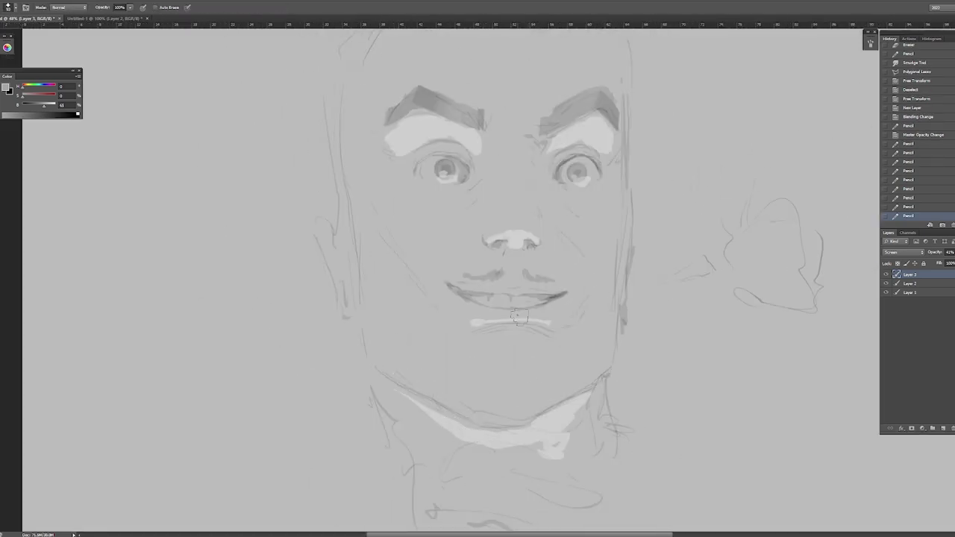
{"action": "scroll", "coordinate": [507, 283], "scroll_direction": "up", "scroll_amount": 2}
{"action": "left_click_drag", "start_coordinate": [462, 291], "coordinate": [582, 299]}
{"action": "scroll", "coordinate": [474, 261], "scroll_direction": "down", "scroll_amount": 3}
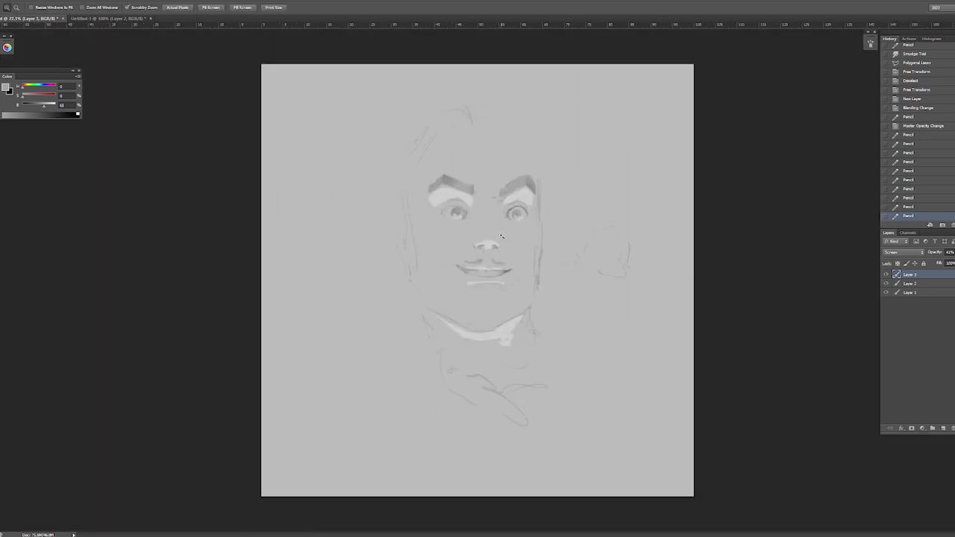
{"action": "scroll", "coordinate": [499, 237], "scroll_direction": "up", "scroll_amount": 4}
{"action": "scroll", "coordinate": [462, 241], "scroll_direction": "down", "scroll_amount": 4}
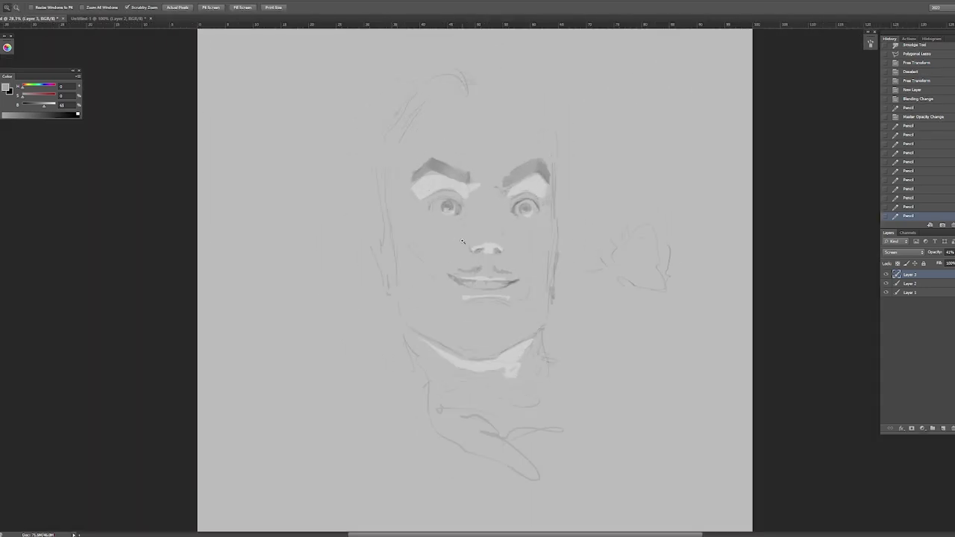
{"action": "scroll", "coordinate": [462, 241], "scroll_direction": "up", "scroll_amount": 3}
{"action": "mouse_move", "coordinate": [436, 403]}
{"action": "left_mouse_down"}
{"action": "mouse_move", "coordinate": [528, 384]}
{"action": "mouse_move", "coordinate": [569, 357]}
{"action": "mouse_move", "coordinate": [441, 392]}
{"action": "mouse_move", "coordinate": [337, 349]}
{"action": "left_mouse_up"}
Step: Lighten both ears, then switch to a soft brush with black paint
{"action": "left_click_drag", "start_coordinate": [589, 234], "coordinate": [587, 299]}
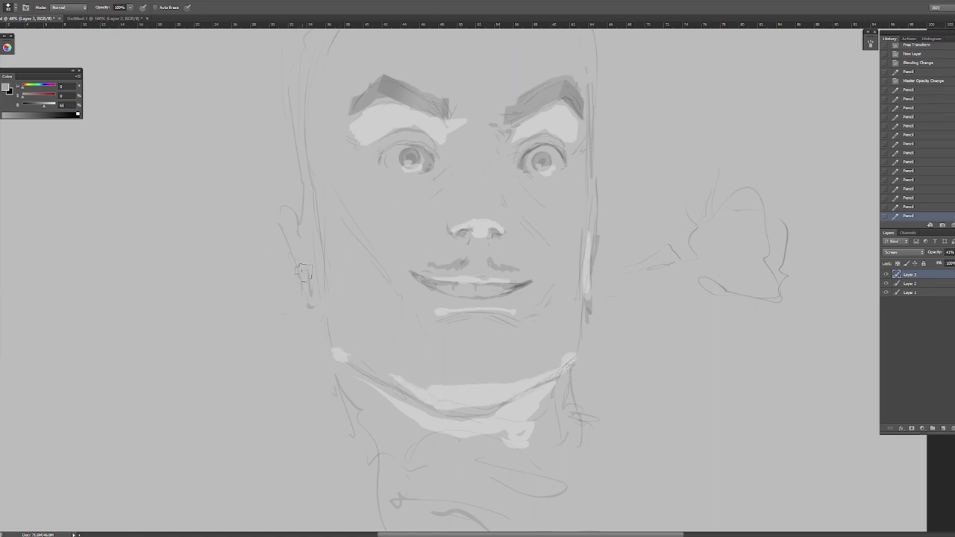
{"action": "left_click_drag", "start_coordinate": [285, 233], "coordinate": [309, 304]}
{"action": "scroll", "coordinate": [308, 291], "scroll_direction": "down", "scroll_amount": 4}
{"action": "scroll", "coordinate": [477, 250], "scroll_direction": "up", "scroll_amount": 4}
{"action": "key", "text": "shift+b"}
{"action": "scroll", "coordinate": [479, 250], "scroll_direction": "up", "scroll_amount": 2}
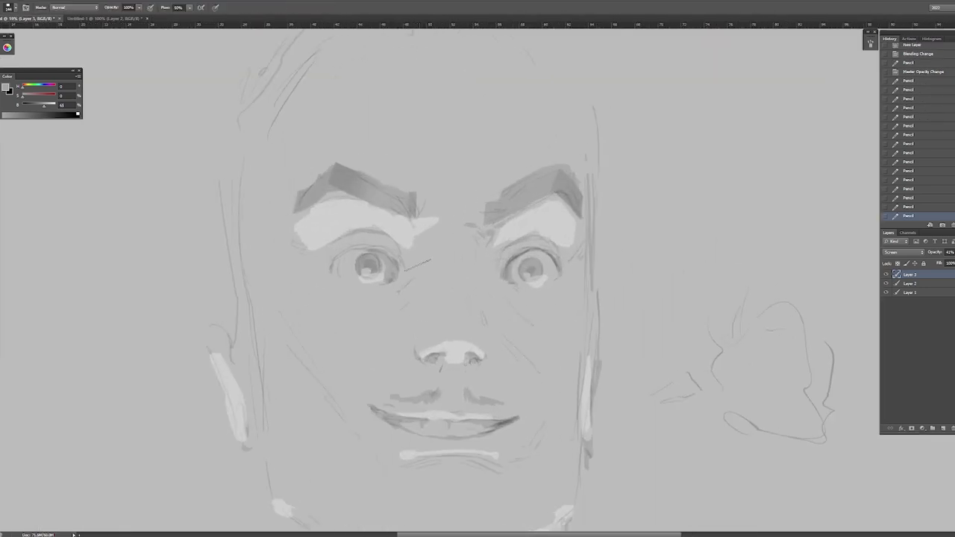
{"action": "key", "text": "shift+b"}
{"action": "key", "text": "d"}
{"action": "left_click", "coordinate": [359, 293]}
Step: Create a Multiply layer and shade the nose bridge and inner cheek in grey
{"action": "key", "text": "ctrl+shift+alt+n"}
{"action": "key", "text": "alt+shift+m"}
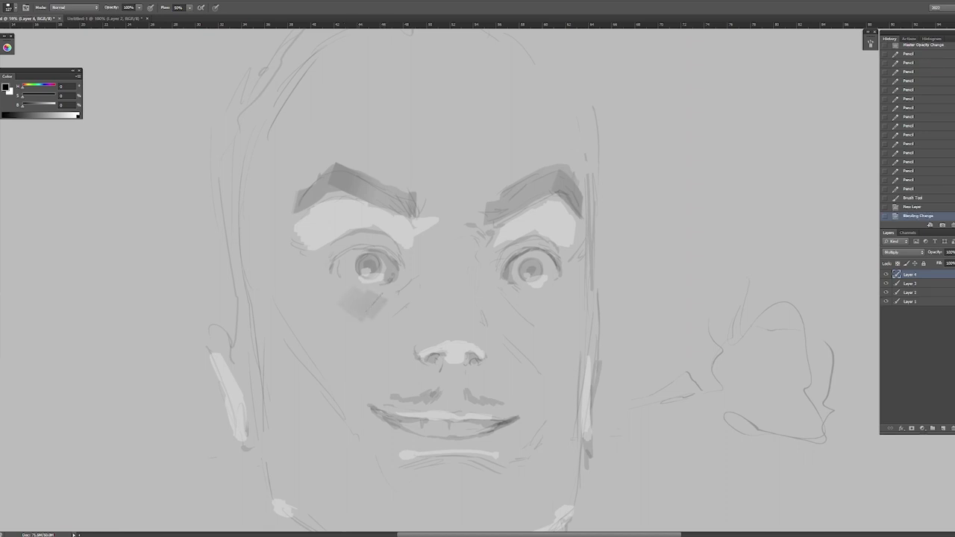
{"action": "left_click", "coordinate": [371, 303], "text": "alt"}
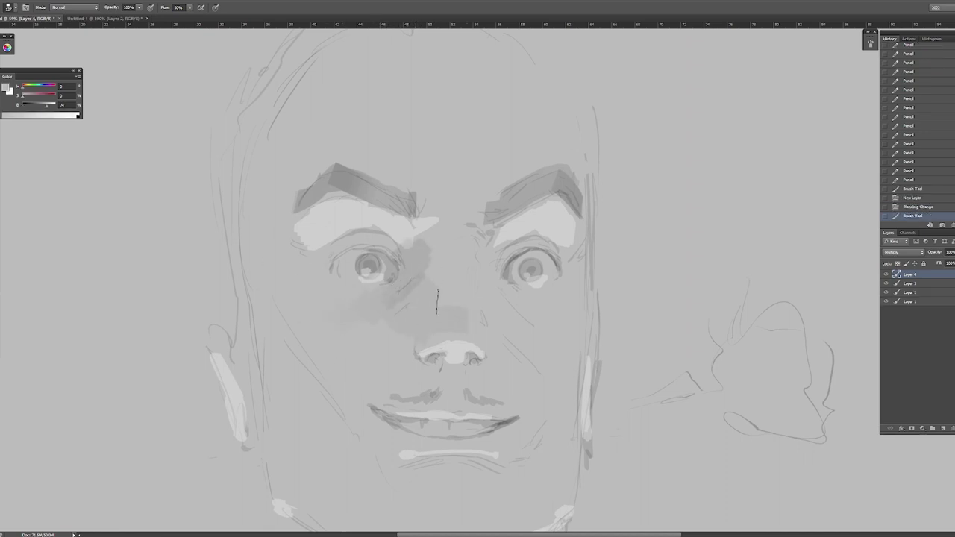
{"action": "mouse_move", "coordinate": [437, 302]}
{"action": "left_mouse_down"}
{"action": "mouse_move", "coordinate": [500, 330]}
{"action": "mouse_move", "coordinate": [480, 287]}
{"action": "mouse_move", "coordinate": [505, 286]}
{"action": "mouse_move", "coordinate": [422, 233]}
{"action": "mouse_move", "coordinate": [496, 264]}
{"action": "left_mouse_up"}
{"action": "key", "text": "h"}
{"action": "left_click", "coordinate": [504, 238]}
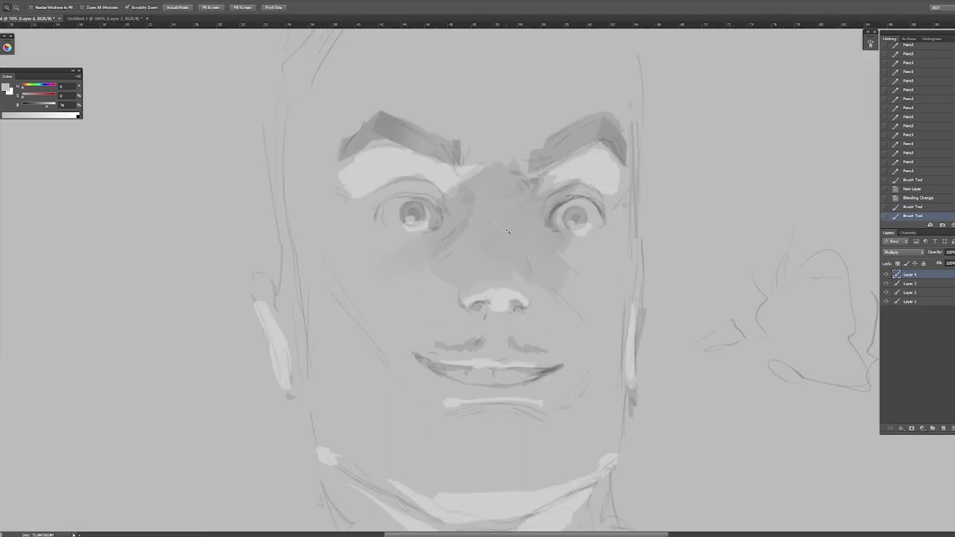
{"action": "key", "text": "d"}
Step: Darken the areas under, beside and above the left eye
{"action": "left_click_drag", "start_coordinate": [390, 299], "coordinate": [375, 315]}
{"action": "left_click", "coordinate": [378, 269], "text": "alt"}
{"action": "left_click_drag", "start_coordinate": [378, 269], "coordinate": [363, 282]}
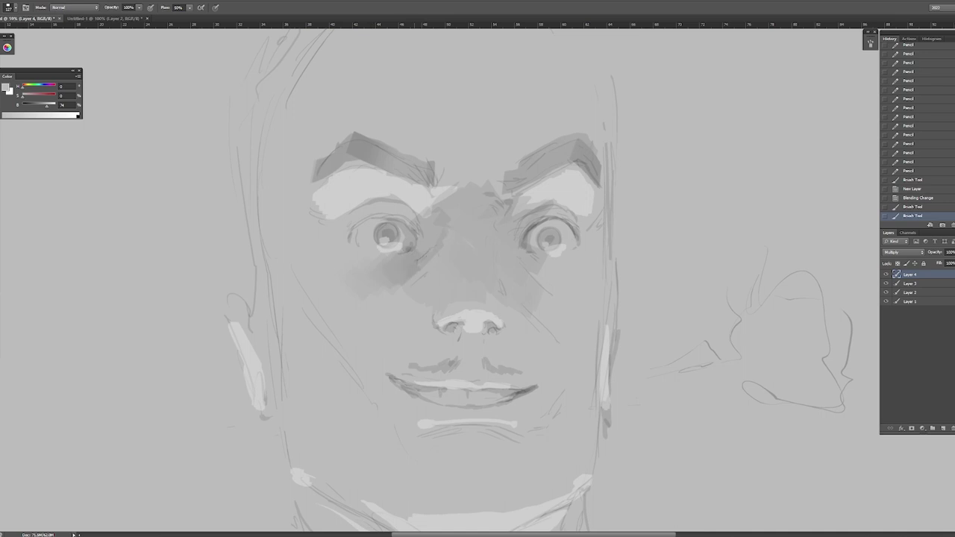
{"action": "left_click_drag", "start_coordinate": [438, 224], "coordinate": [409, 254]}
{"action": "left_click_drag", "start_coordinate": [440, 231], "coordinate": [388, 193]}
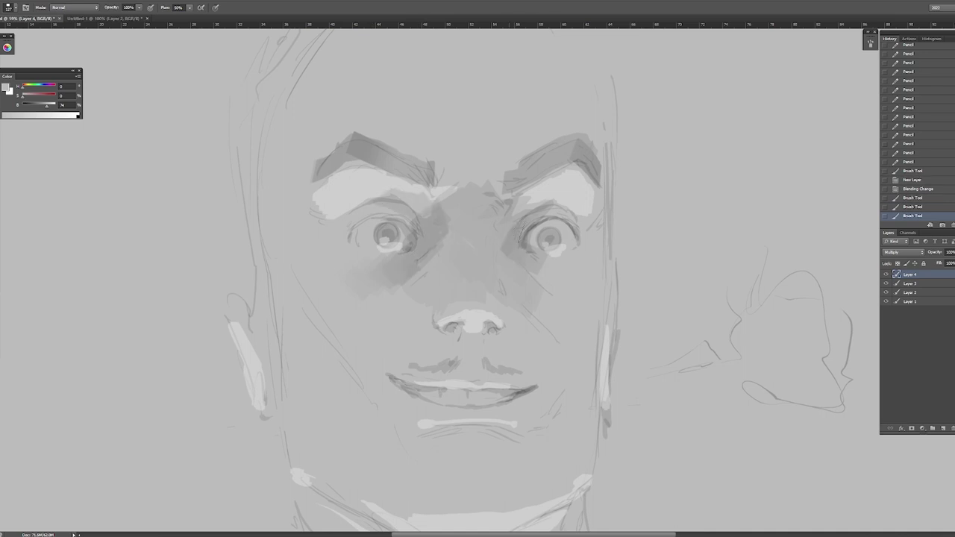
Step: Check the right eye and mouth up close, then select the painting layers for merging
{"action": "key", "text": "ctrl+0"}
{"action": "left_click_drag", "start_coordinate": [502, 208], "coordinate": [543, 257]}
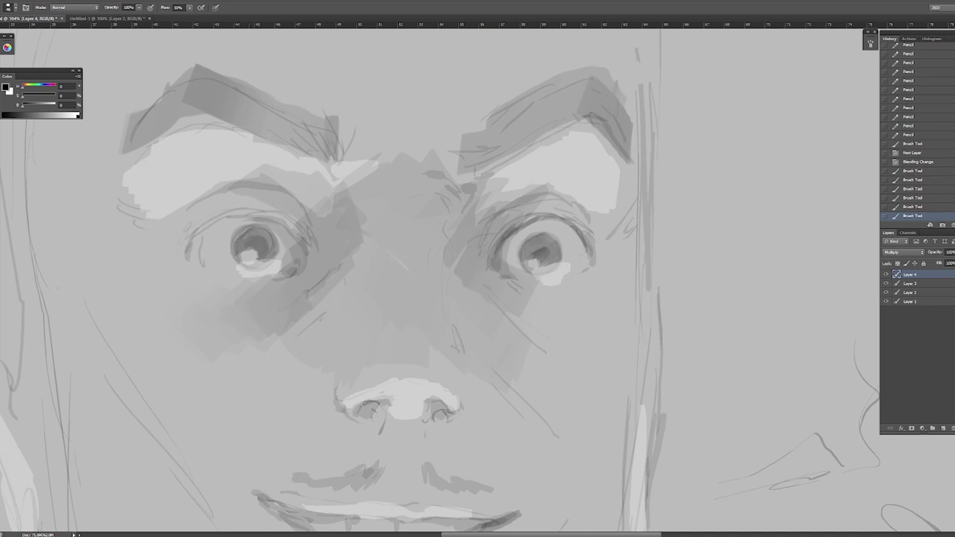
{"action": "key", "text": "ctrl+0"}
{"action": "left_click_drag", "start_coordinate": [481, 247], "coordinate": [528, 309]}
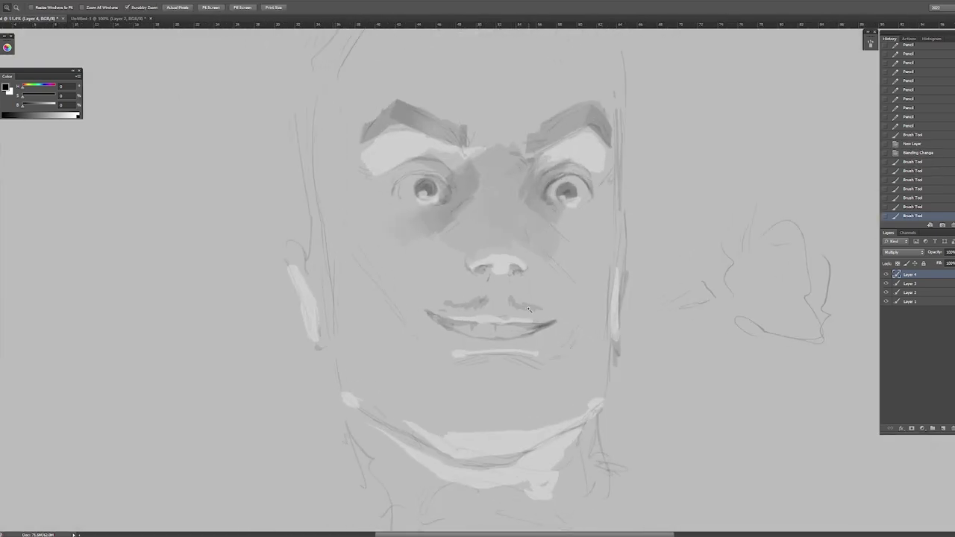
{"action": "key", "text": "alt+shift+bracketleft"}
{"action": "key", "text": "alt+shift+bracketleft"}
{"action": "key", "text": "r"}
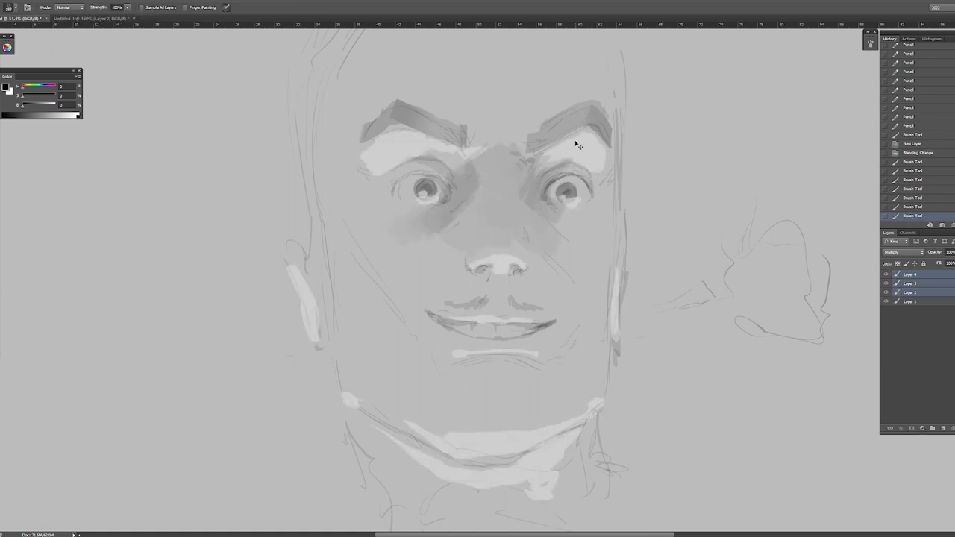
{"action": "key", "text": "ctrl+v"}
Step: Merge the painting layers and polygonal-lasso a selection around the forehead and eyebrows
{"action": "left_click", "coordinate": [911, 301], "text": "shift"}
{"action": "key", "text": "ctrl+e"}
{"action": "key", "text": "l"}
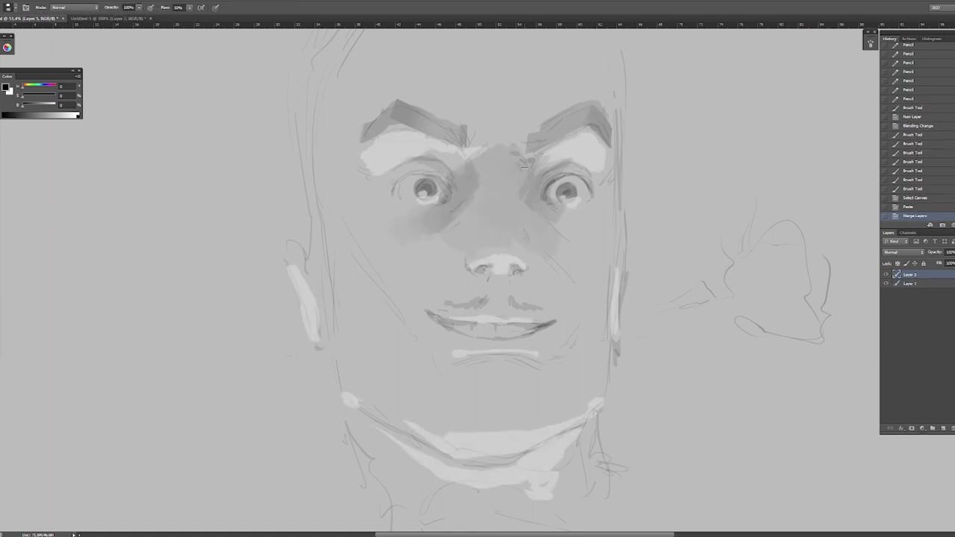
{"action": "left_click_drag", "start_coordinate": [409, 62], "coordinate": [512, 60]}
{"action": "double_click", "coordinate": [359, 178]}
{"action": "scroll", "coordinate": [450, 164], "scroll_direction": "up", "scroll_amount": 2}
{"action": "scroll", "coordinate": [450, 164], "scroll_direction": "right", "scroll_amount": 2}
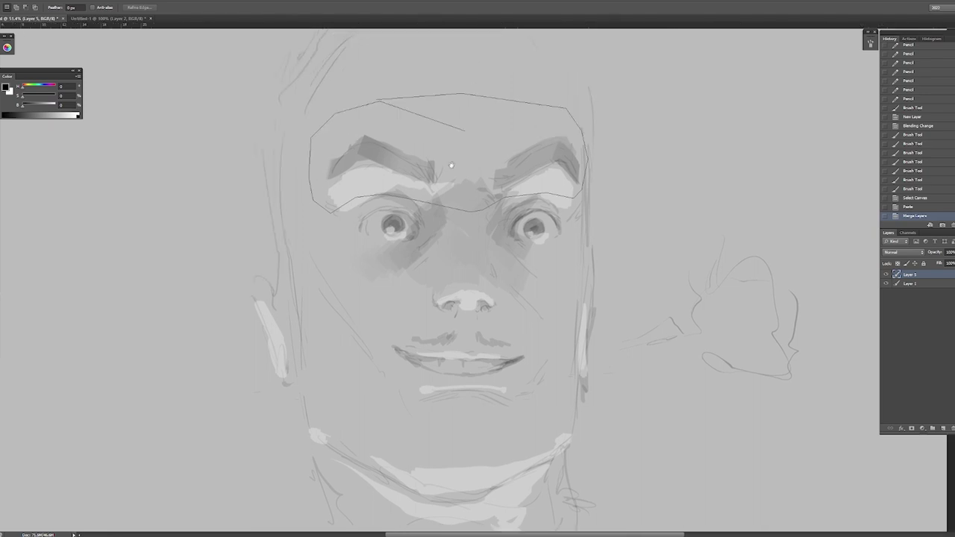
Step: Try a warp on the brow selection, then revert to the selection state
{"action": "key", "text": "ctrl+t"}
{"action": "left_click", "coordinate": [346, 11]}
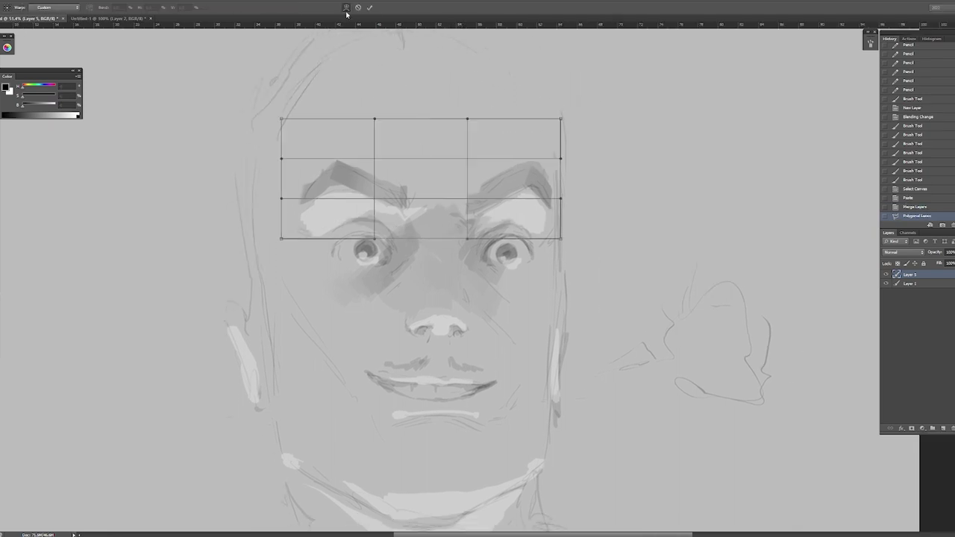
{"action": "key", "text": "ctrl+h"}
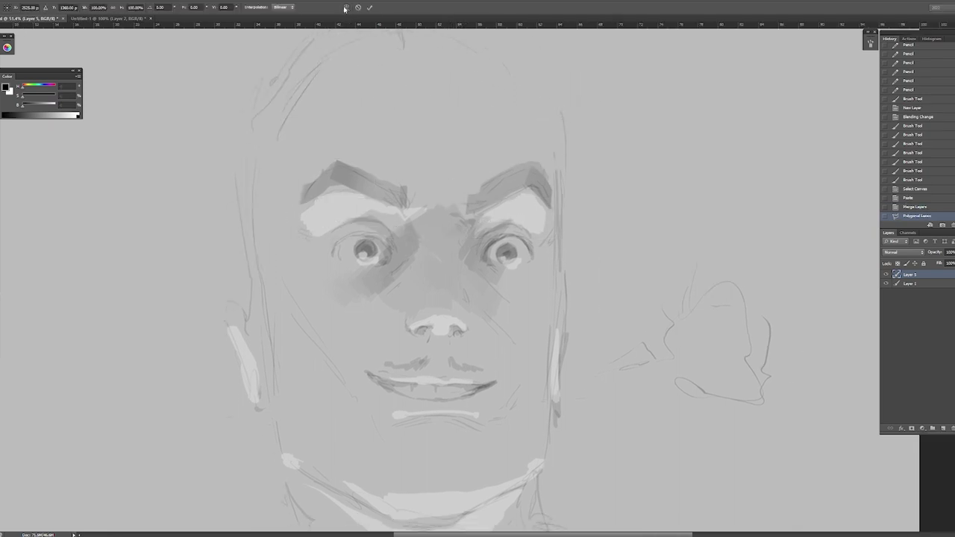
{"action": "left_click", "coordinate": [346, 7]}
{"action": "left_click_drag", "start_coordinate": [429, 195], "coordinate": [394, 214]}
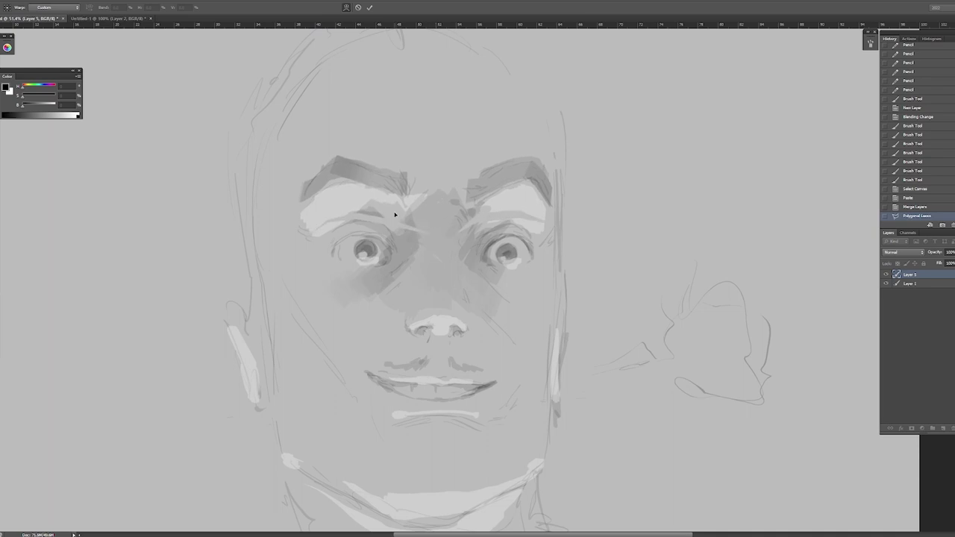
{"action": "key", "text": "Return"}
{"action": "left_click", "coordinate": [915, 197]}
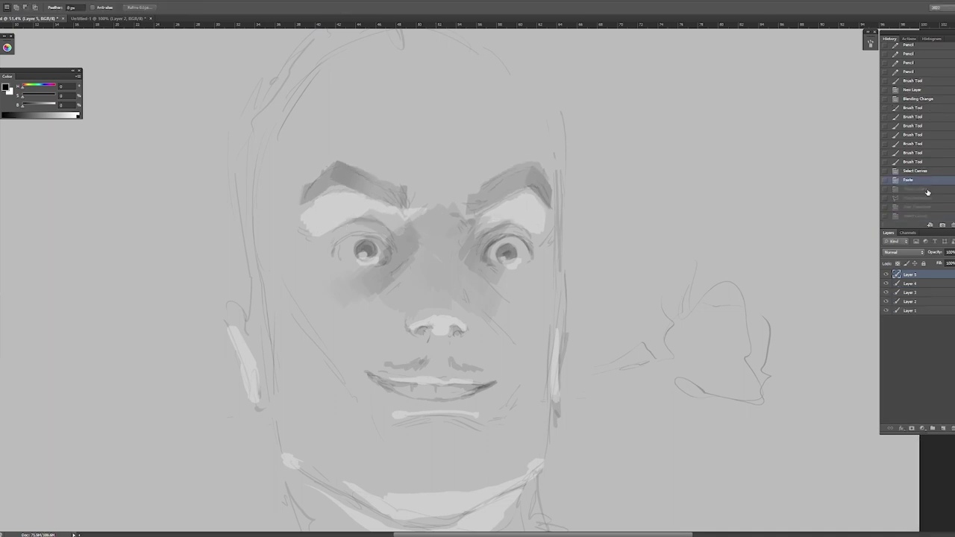
Step: Copy the brows onto their own layer and bend them with a Warp transform
{"action": "key", "text": "ctrl+j"}
{"action": "key", "text": "ctrl+t"}
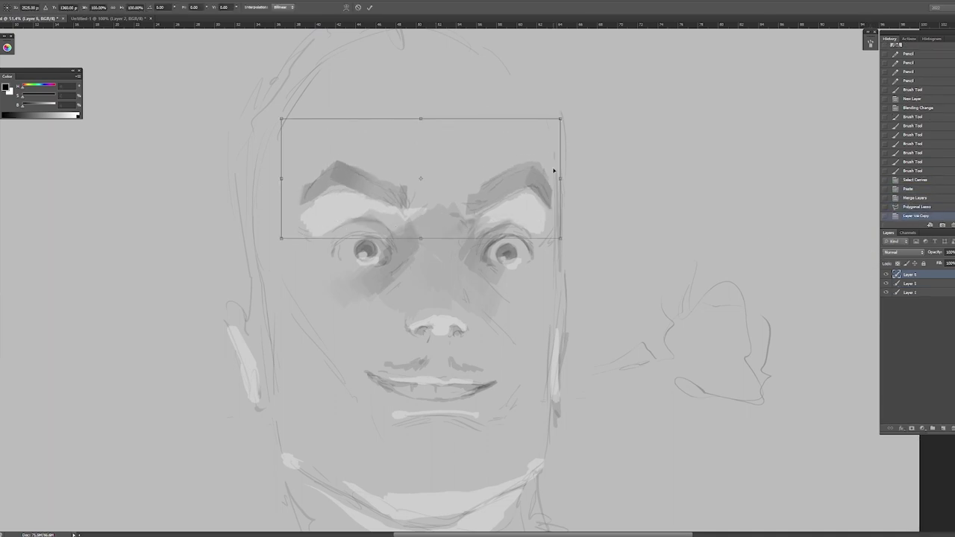
{"action": "left_click", "coordinate": [346, 8]}
{"action": "mouse_move", "coordinate": [435, 215]}
{"action": "left_mouse_down"}
{"action": "mouse_move", "coordinate": [435, 195]}
{"action": "mouse_move", "coordinate": [331, 202]}
{"action": "mouse_move", "coordinate": [514, 198]}
{"action": "mouse_move", "coordinate": [448, 218]}
{"action": "left_mouse_up"}
Step: Apply the brow warp and sketch collar lines around the neck with the hard Pencil
{"action": "key", "text": "Return"}
{"action": "key", "text": "ctrl+0"}
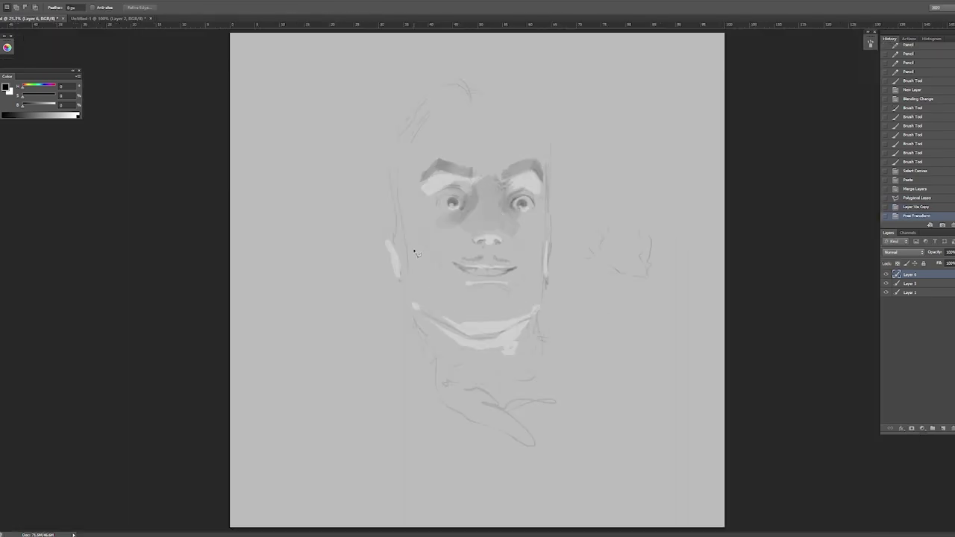
{"action": "key", "text": "b"}
{"action": "scroll", "coordinate": [493, 178], "scroll_direction": "up", "scroll_amount": 3}
{"action": "key", "text": "shift+b"}
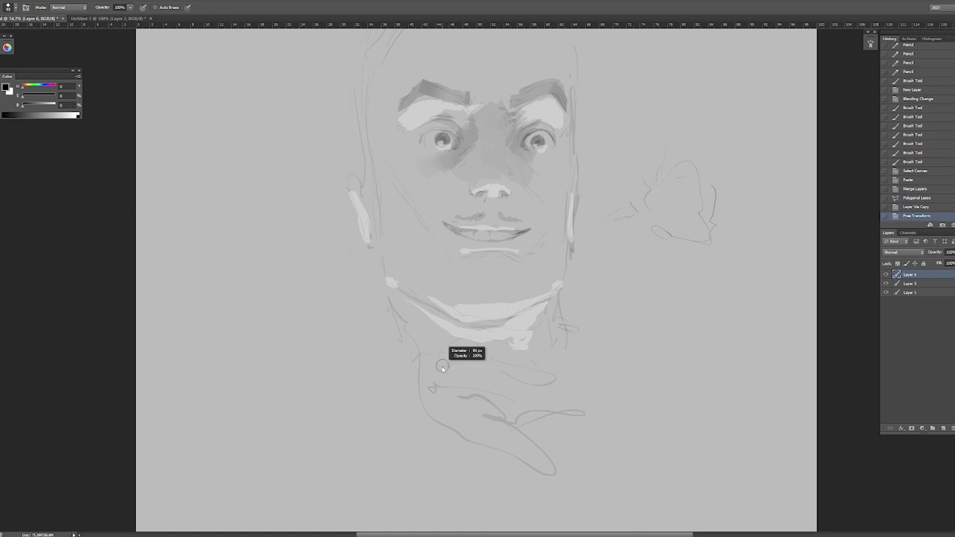
{"action": "left_click_drag", "start_coordinate": [462, 343], "coordinate": [545, 357]}
{"action": "mouse_move", "coordinate": [526, 355]}
{"action": "left_mouse_down"}
{"action": "mouse_move", "coordinate": [552, 362]}
{"action": "mouse_move", "coordinate": [603, 406]}
{"action": "left_mouse_up"}
{"action": "mouse_move", "coordinate": [556, 301]}
{"action": "left_mouse_down"}
{"action": "mouse_move", "coordinate": [551, 351]}
{"action": "mouse_move", "coordinate": [634, 414]}
{"action": "left_mouse_up"}
Step: Extend the shoulder, lapel and lower-chest jacket lines on both sides
{"action": "left_click_drag", "start_coordinate": [416, 347], "coordinate": [361, 376]}
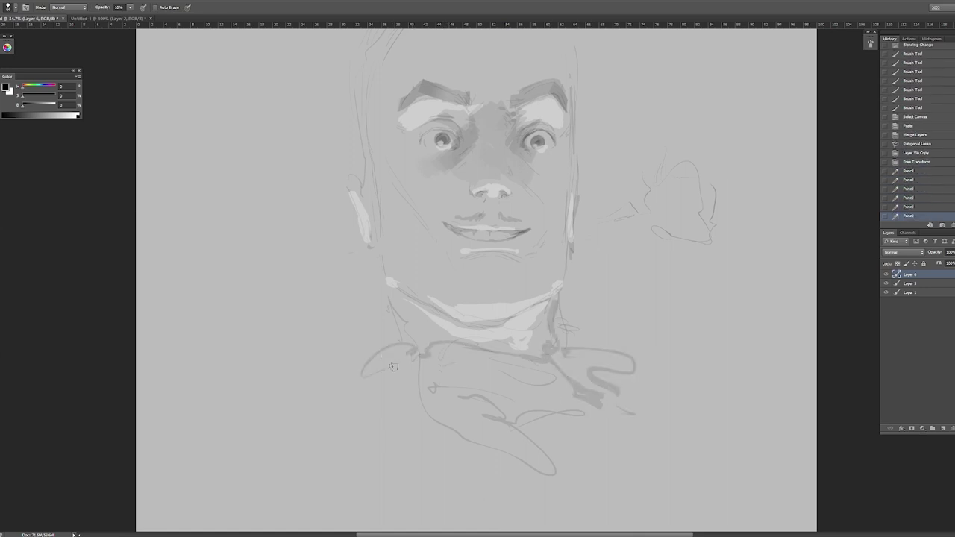
{"action": "left_click_drag", "start_coordinate": [636, 412], "coordinate": [777, 473]}
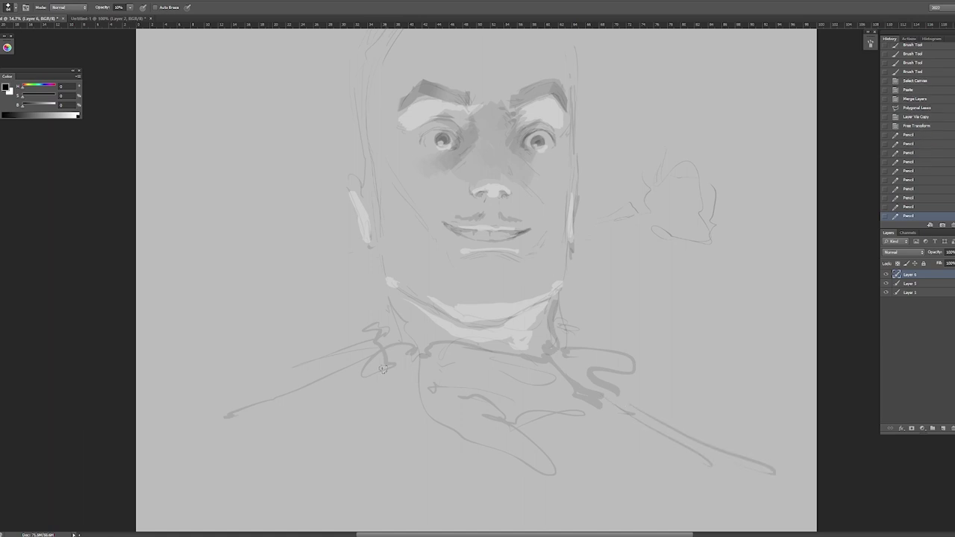
{"action": "mouse_move", "coordinate": [297, 357]}
{"action": "left_mouse_down"}
{"action": "mouse_move", "coordinate": [203, 371]}
{"action": "mouse_move", "coordinate": [166, 433]}
{"action": "left_mouse_up"}
{"action": "key", "text": "ctrl+minus"}
{"action": "key", "text": "ctrl+0"}
{"action": "left_click_drag", "start_coordinate": [392, 392], "coordinate": [493, 474]}
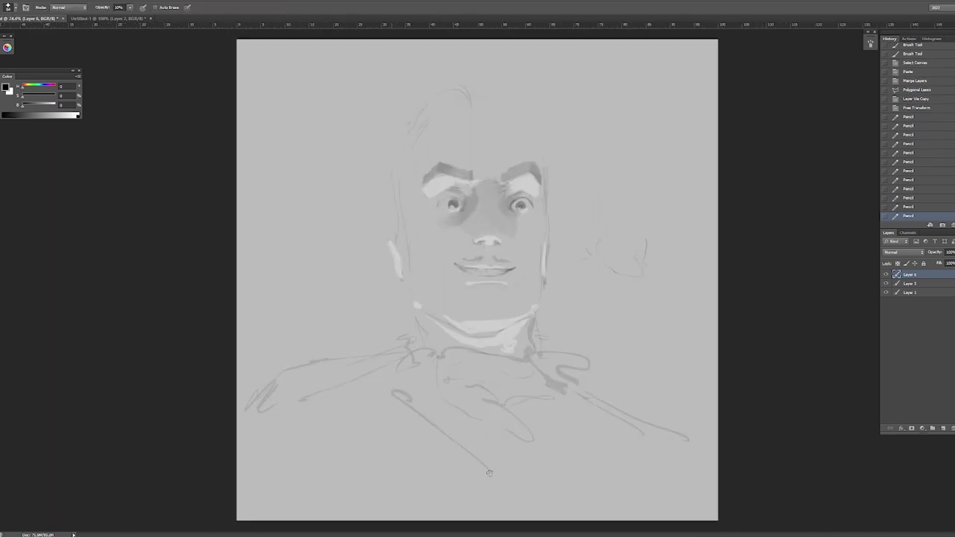
{"action": "left_click_drag", "start_coordinate": [554, 472], "coordinate": [541, 506]}
{"action": "mouse_move", "coordinate": [563, 412]}
{"action": "left_mouse_down"}
{"action": "mouse_move", "coordinate": [575, 493]}
{"action": "mouse_move", "coordinate": [548, 504]}
{"action": "left_mouse_up"}
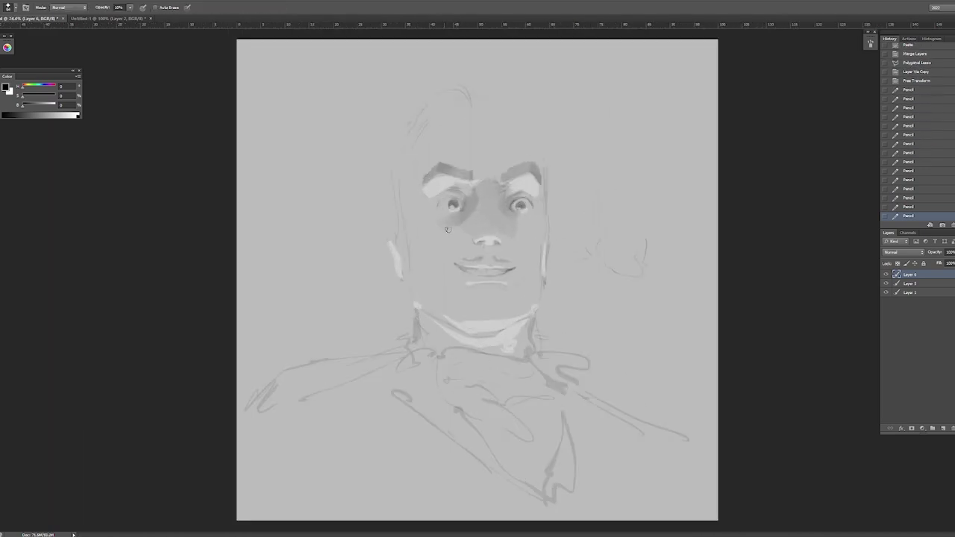
Step: Flip the canvas horizontally and zoom in on the face
{"action": "key", "text": "h"}
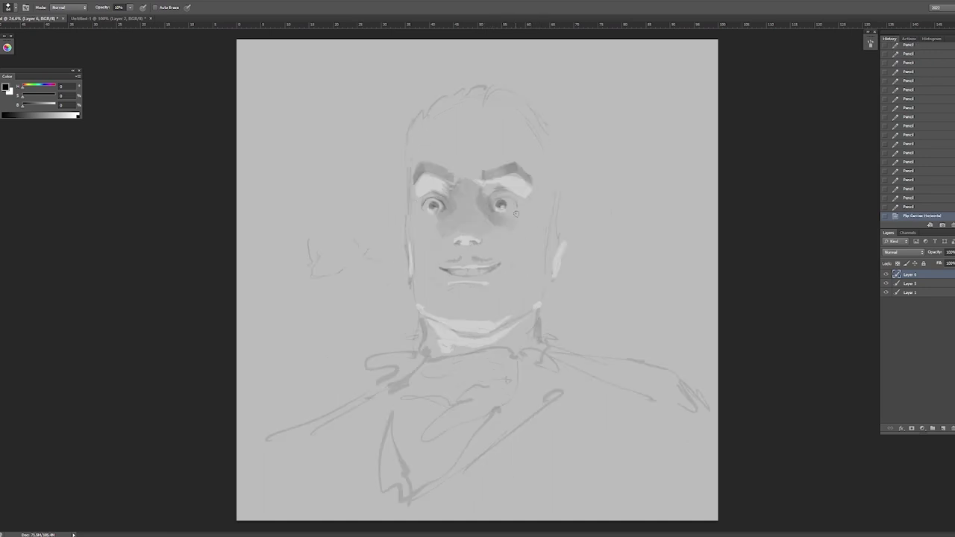
{"action": "mouse_move", "coordinate": [506, 183]}
{"action": "left_mouse_down"}
{"action": "mouse_move", "coordinate": [480, 255]}
{"action": "mouse_move", "coordinate": [485, 226]}
{"action": "left_mouse_up"}
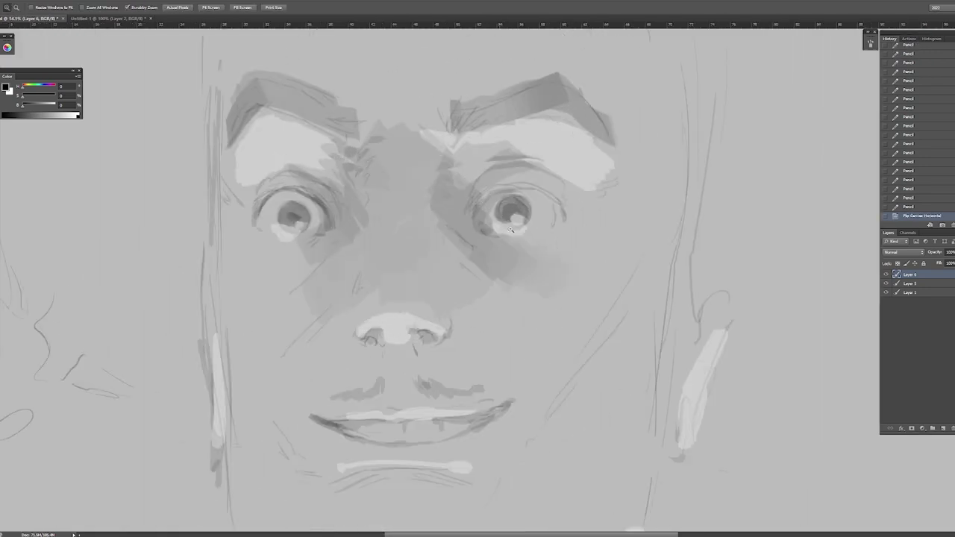
{"action": "right_click", "coordinate": [483, 222], "text": "alt"}
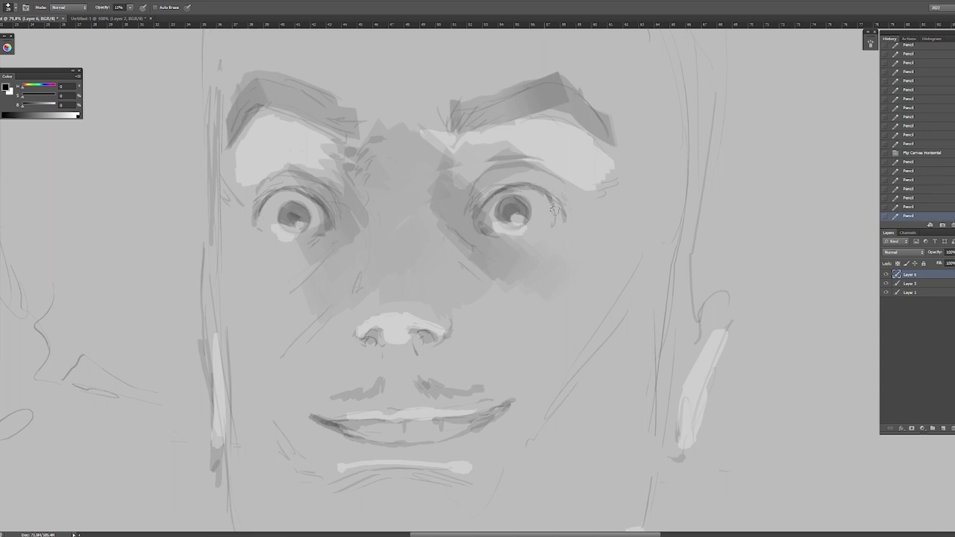
{"action": "left_click_drag", "start_coordinate": [430, 424], "coordinate": [449, 384]}
Step: Lasso the mouth, copy it to its own layer and warp it upward into a wider smile
{"action": "key", "text": "l"}
{"action": "left_click_drag", "start_coordinate": [363, 327], "coordinate": [522, 342]}
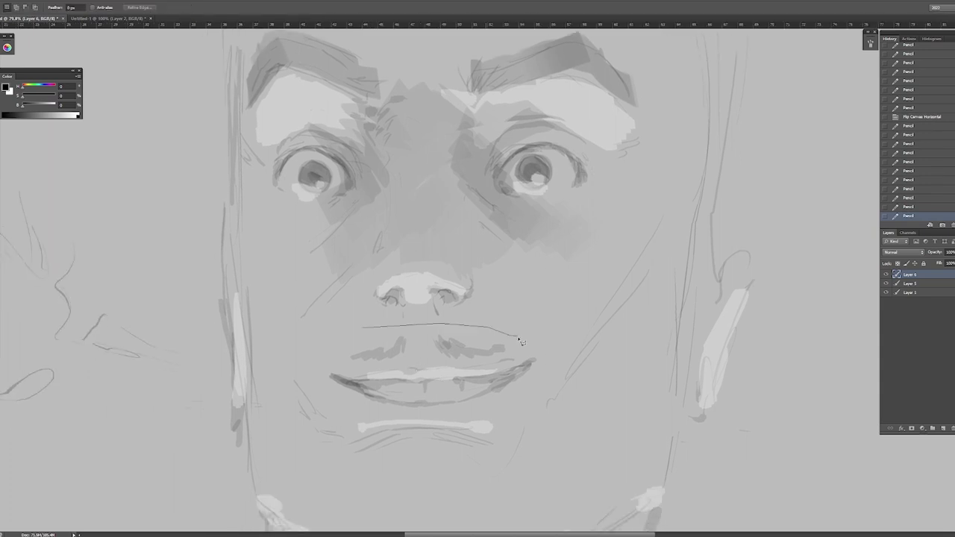
{"action": "left_click_drag", "start_coordinate": [371, 394], "coordinate": [332, 357]}
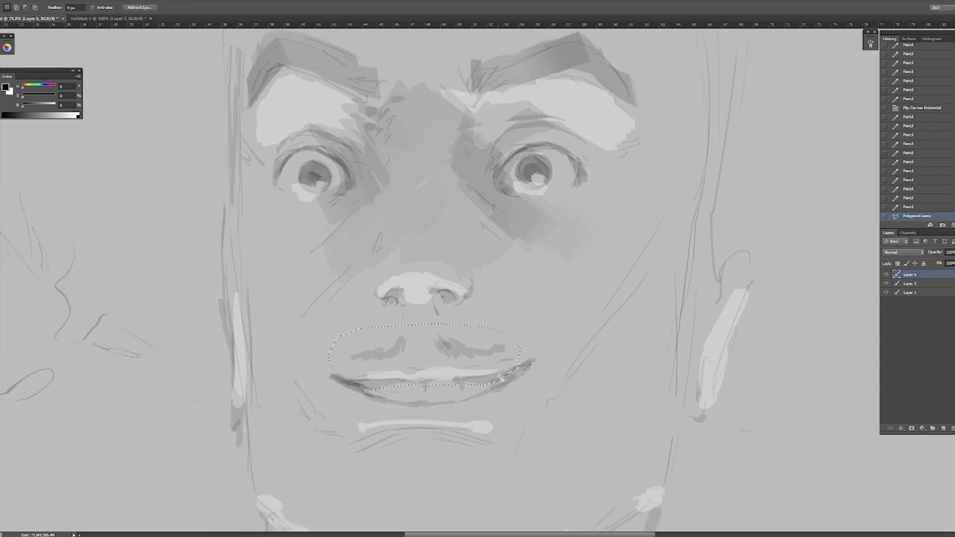
{"action": "key", "text": "ctrl+e"}
{"action": "key", "text": "ctrl+j"}
{"action": "key", "text": "ctrl+t"}
{"action": "left_click", "coordinate": [346, 6]}
{"action": "left_click_drag", "start_coordinate": [426, 370], "coordinate": [426, 364]}
{"action": "key", "text": "Return"}
Step: Merge the mouth layer down and paint the lips darker with a soft black brush
{"action": "key", "text": "b"}
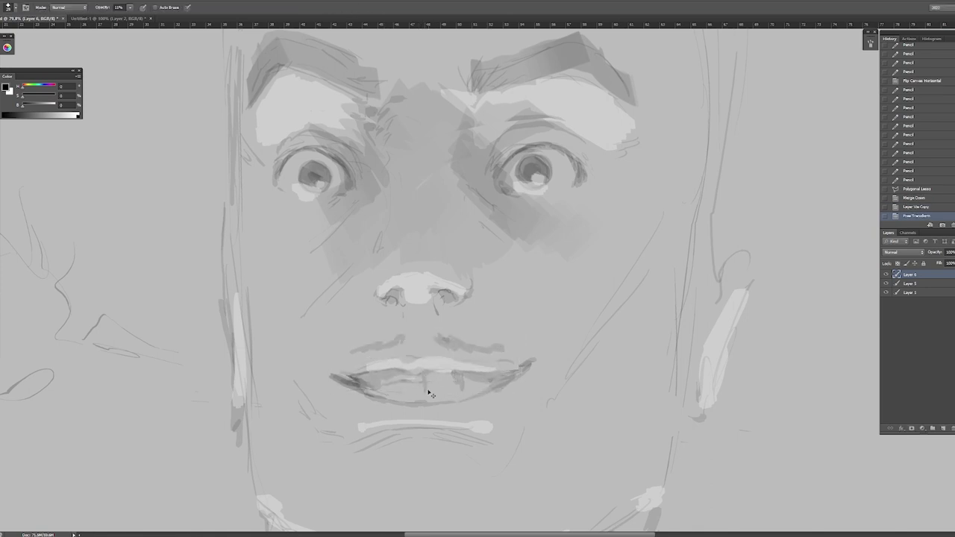
{"action": "key", "text": "ctrl+e"}
{"action": "left_click", "coordinate": [430, 394], "text": "alt"}
{"action": "key", "text": "shift+b"}
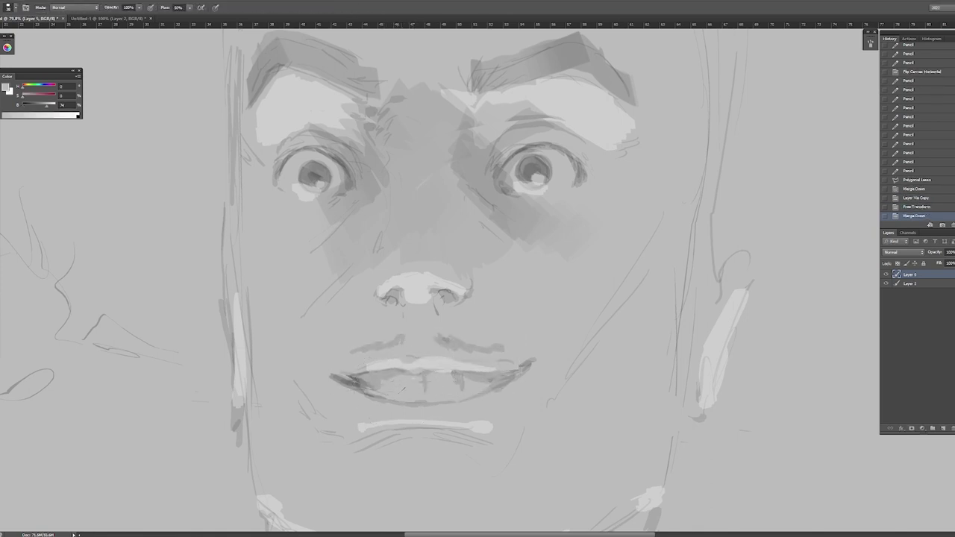
{"action": "left_click", "coordinate": [396, 401]}
{"action": "key", "text": "d"}
{"action": "mouse_move", "coordinate": [420, 400]}
{"action": "left_mouse_down"}
{"action": "mouse_move", "coordinate": [480, 390]}
{"action": "mouse_move", "coordinate": [343, 390]}
{"action": "mouse_move", "coordinate": [420, 411]}
{"action": "mouse_move", "coordinate": [526, 372]}
{"action": "left_mouse_up"}
{"action": "key", "text": "z"}
{"action": "left_click_drag", "start_coordinate": [527, 372], "coordinate": [478, 403]}
Step: Add dark lash strokes around the right-hand eye
{"action": "left_click_drag", "start_coordinate": [496, 262], "coordinate": [498, 243]}
{"action": "key", "text": "b"}
{"action": "left_click", "coordinate": [498, 242], "text": "alt"}
{"action": "left_click_drag", "start_coordinate": [524, 206], "coordinate": [572, 225]}
Step: Paint a dark moustache along both halves of the upper lip
{"action": "left_click_drag", "start_coordinate": [388, 296], "coordinate": [406, 297]}
{"action": "scroll", "coordinate": [414, 345], "scroll_direction": "down", "scroll_amount": 1}
{"action": "key", "text": "d"}
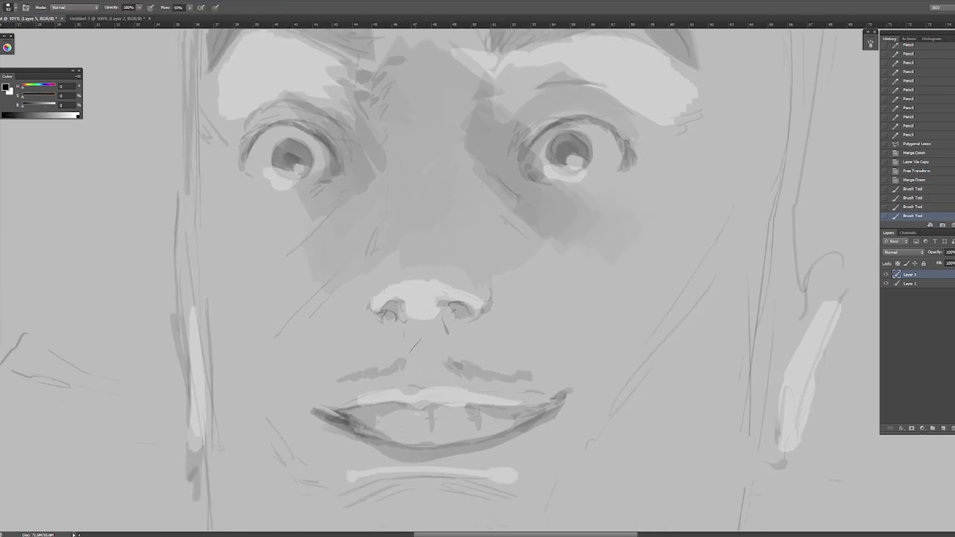
{"action": "left_click", "coordinate": [412, 373]}
{"action": "key", "text": "ctrl+0"}
{"action": "scroll", "coordinate": [445, 334], "scroll_direction": "up", "scroll_amount": 3}
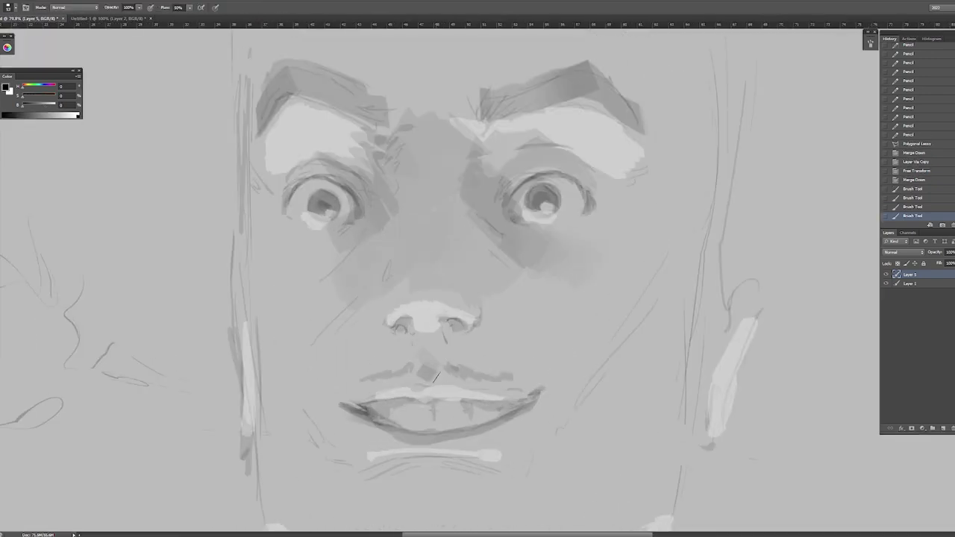
{"action": "scroll", "coordinate": [445, 333], "scroll_direction": "up", "scroll_amount": 1}
{"action": "left_click_drag", "start_coordinate": [435, 329], "coordinate": [515, 348]}
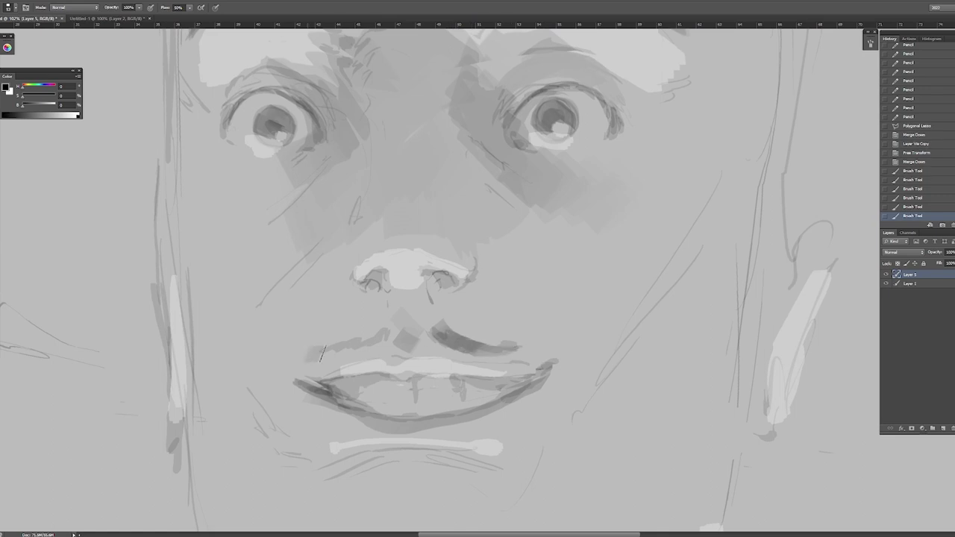
{"action": "mouse_move", "coordinate": [322, 355]}
{"action": "left_mouse_down"}
{"action": "mouse_move", "coordinate": [362, 330]}
{"action": "mouse_move", "coordinate": [358, 345]}
{"action": "mouse_move", "coordinate": [392, 326]}
{"action": "left_mouse_up"}
Step: Copy the right-hand iris onto its own layer and nudge it into a new position
{"action": "key", "text": "z"}
{"action": "mouse_move", "coordinate": [522, 257]}
{"action": "left_mouse_down"}
{"action": "mouse_move", "coordinate": [432, 257]}
{"action": "mouse_move", "coordinate": [571, 257]}
{"action": "left_mouse_up"}
{"action": "key", "text": "l"}
{"action": "left_click_drag", "start_coordinate": [548, 226], "coordinate": [509, 290]}
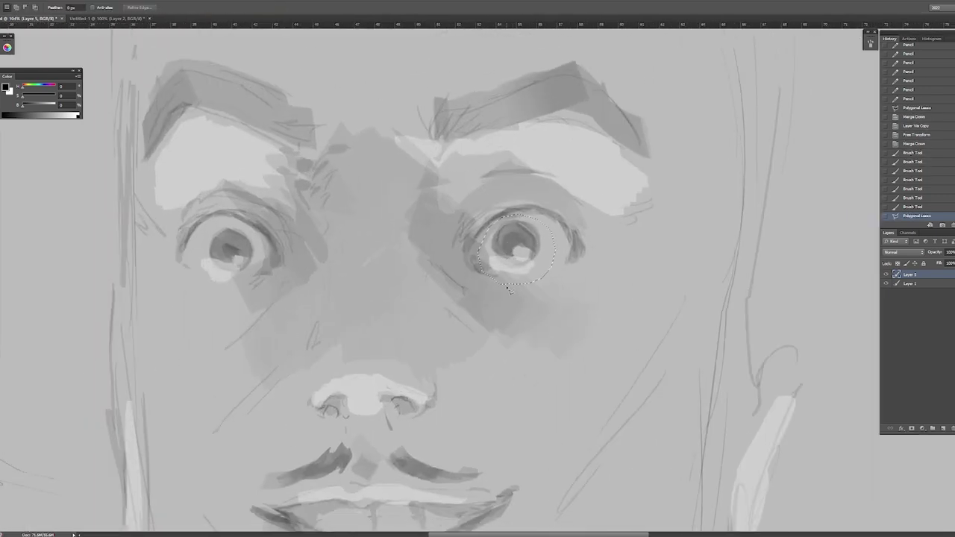
{"action": "key", "text": "ctrl+j"}
{"action": "key", "text": "v"}
{"action": "mouse_move", "coordinate": [515, 250]}
{"action": "left_mouse_down"}
{"action": "mouse_move", "coordinate": [468, 321]}
{"action": "mouse_move", "coordinate": [534, 230]}
{"action": "left_mouse_up"}
{"action": "key", "text": "z"}
Step: Merge the iris and face layers and select the top of the head with the Polygonal Lasso
{"action": "left_click", "coordinate": [919, 294], "text": "shift"}
{"action": "key", "text": "ctrl+e"}
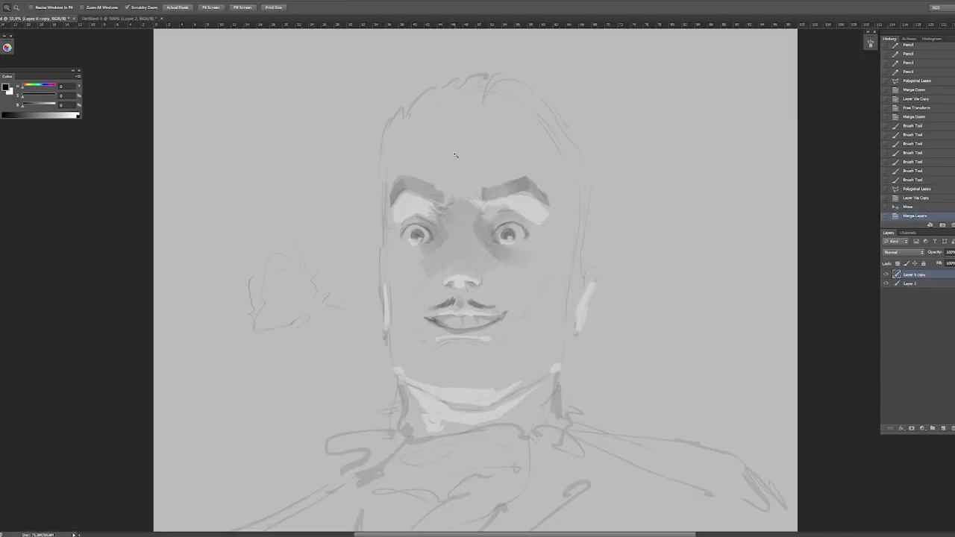
{"action": "key", "text": "l"}
{"action": "left_click", "coordinate": [438, 54]}
{"action": "left_click", "coordinate": [510, 55]}
{"action": "left_click", "coordinate": [582, 91]}
{"action": "left_click", "coordinate": [437, 54]}
Step: Warp the selected head top into a new, reshaped outline and apply it
{"action": "key", "text": "ctrl+t"}
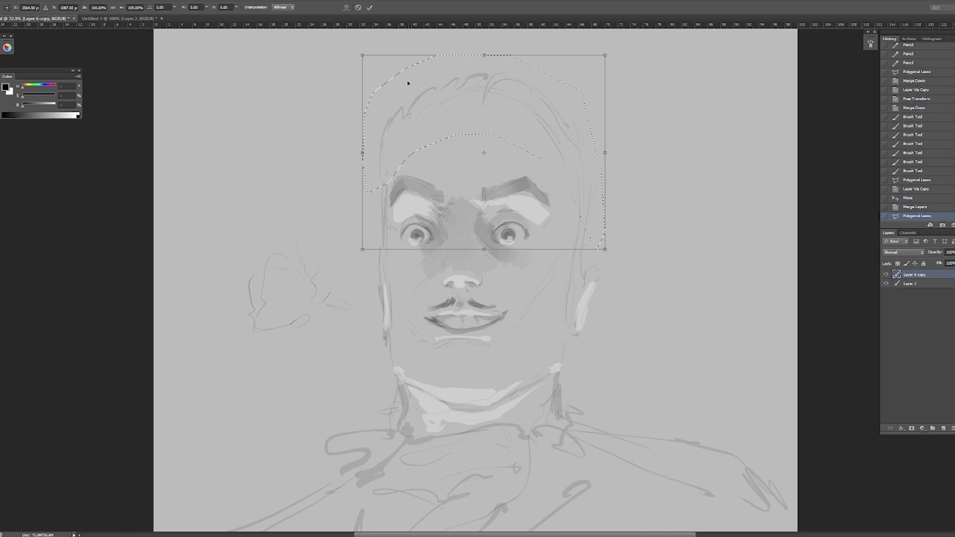
{"action": "left_click", "coordinate": [346, 8]}
{"action": "left_click_drag", "start_coordinate": [443, 119], "coordinate": [417, 112]}
{"action": "mouse_move", "coordinate": [493, 127]}
{"action": "left_mouse_down"}
{"action": "mouse_move", "coordinate": [552, 123]}
{"action": "mouse_move", "coordinate": [572, 186]}
{"action": "left_mouse_up"}
{"action": "key", "text": "Return"}
{"action": "scroll", "coordinate": [470, 333], "scroll_direction": "up", "scroll_amount": 2}
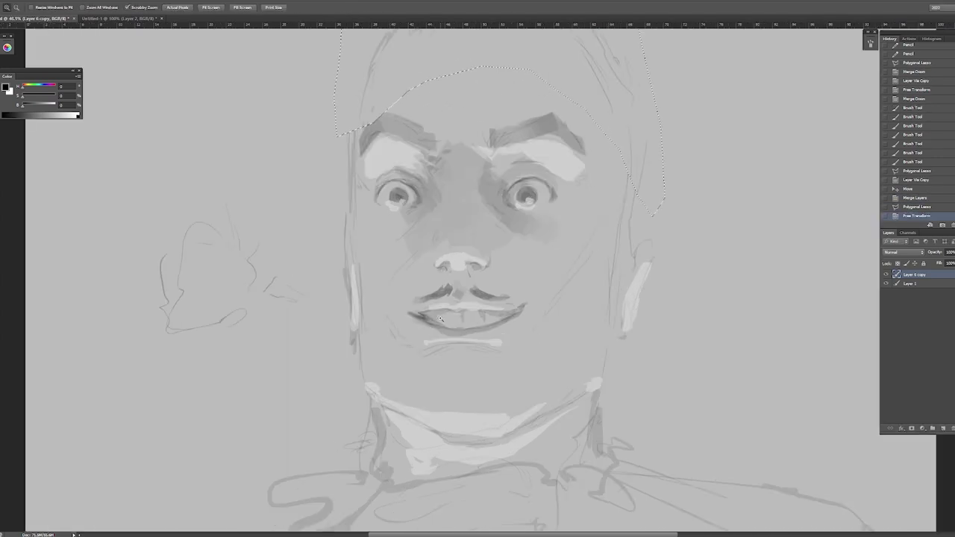
{"action": "scroll", "coordinate": [485, 332], "scroll_direction": "down", "scroll_amount": 1}
{"action": "scroll", "coordinate": [508, 331], "scroll_direction": "up", "scroll_amount": 1}
Step: Start a pencil line at the mouth corner and clear the selection
{"action": "key", "text": "b"}
{"action": "key", "text": "shift+b"}
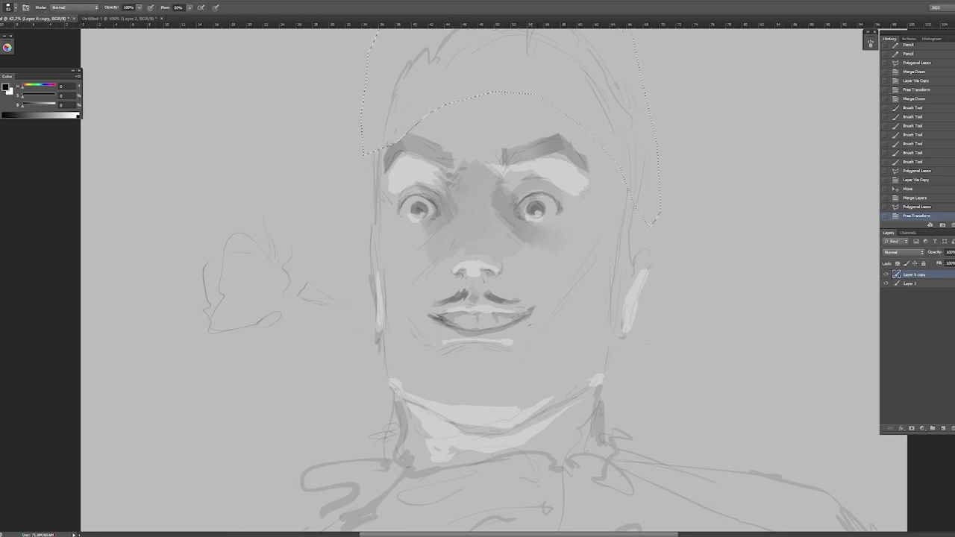
{"action": "key", "text": "shift+b"}
{"action": "key", "text": "shift+b"}
{"action": "left_click", "coordinate": [530, 324]}
{"action": "key", "text": "ctrl+d"}
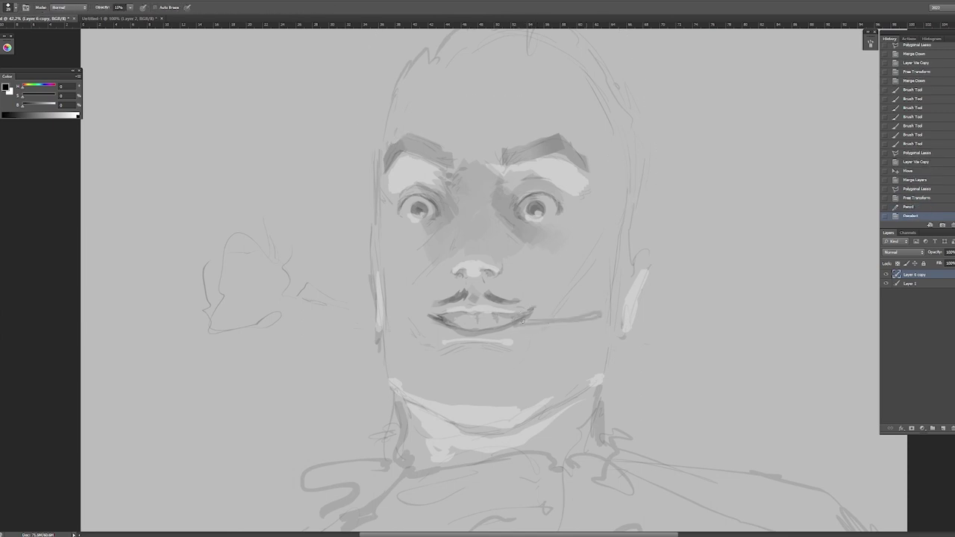
Step: Draw a straight stem line through the mouth and refine the lips and corners around it
{"action": "left_click", "coordinate": [321, 301], "text": "shift"}
{"action": "scroll", "coordinate": [426, 319], "scroll_direction": "down", "scroll_amount": 3}
{"action": "scroll", "coordinate": [427, 320], "scroll_direction": "up", "scroll_amount": 8}
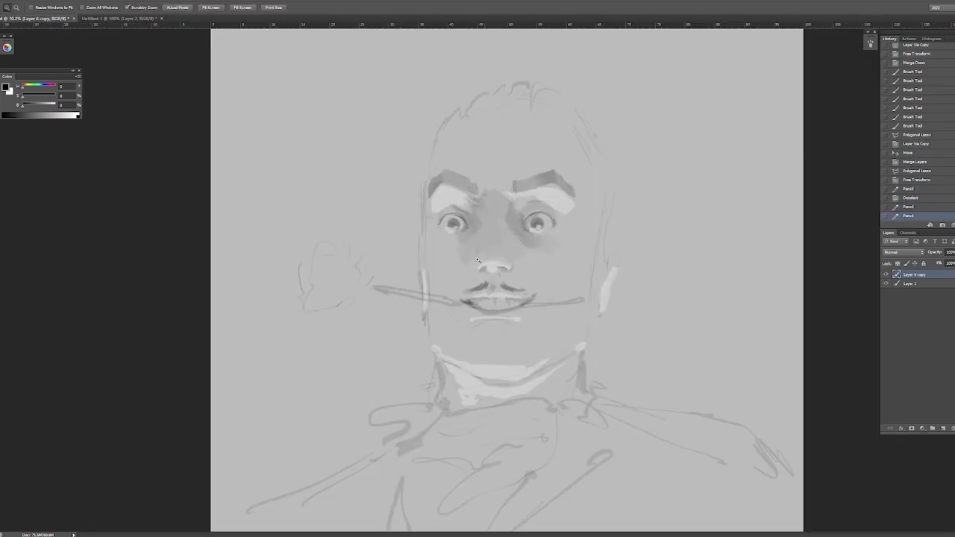
{"action": "left_click", "coordinate": [586, 345]}
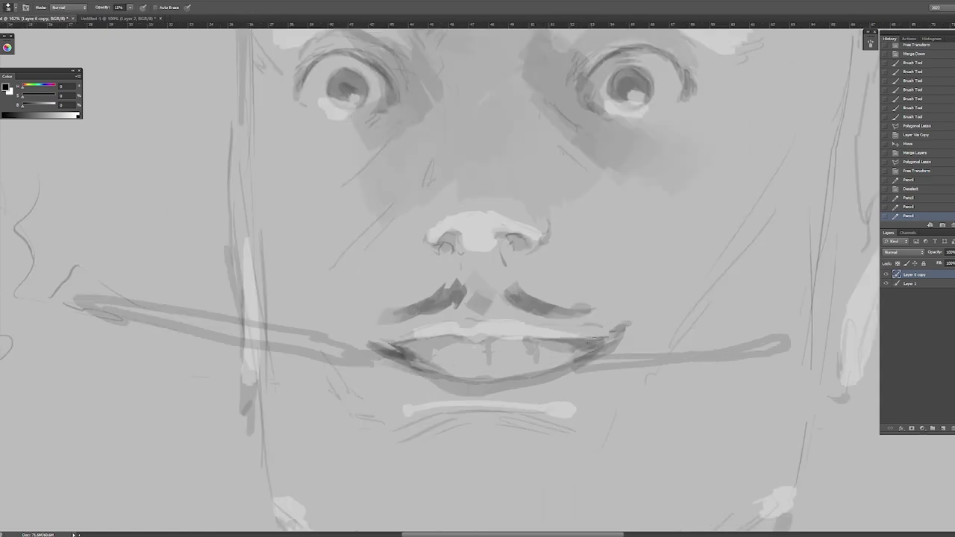
{"action": "left_click_drag", "start_coordinate": [597, 340], "coordinate": [565, 343]}
{"action": "left_click_drag", "start_coordinate": [633, 321], "coordinate": [642, 327]}
{"action": "left_click_drag", "start_coordinate": [376, 340], "coordinate": [403, 352]}
{"action": "mouse_move", "coordinate": [348, 328]}
{"action": "left_mouse_down"}
{"action": "mouse_move", "coordinate": [362, 342]}
{"action": "mouse_move", "coordinate": [376, 321]}
{"action": "left_mouse_up"}
Step: Zoom in on the eyes and darken the iris with pencil strokes
{"action": "key", "text": "z"}
{"action": "left_click_drag", "start_coordinate": [599, 234], "coordinate": [570, 339]}
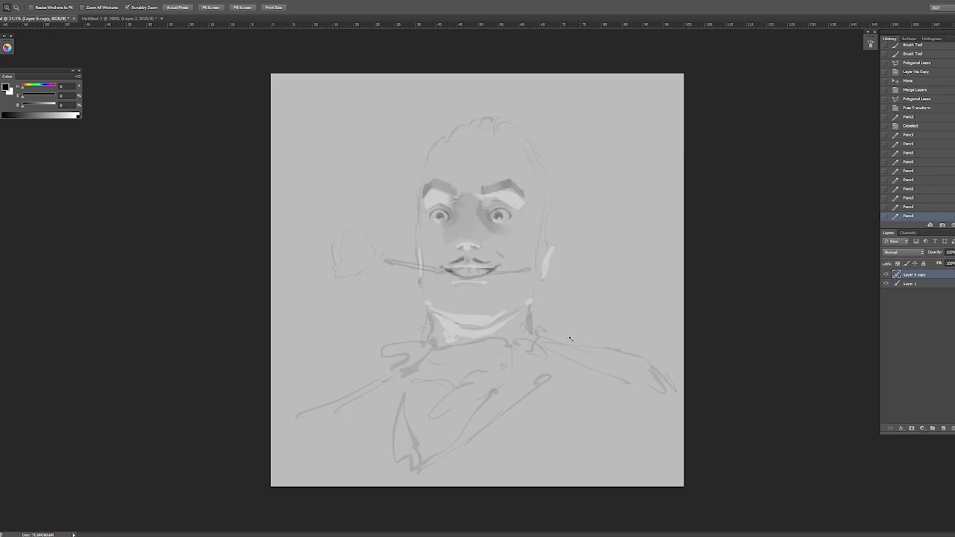
{"action": "left_click_drag", "start_coordinate": [497, 217], "coordinate": [537, 216]}
{"action": "key", "text": "b"}
{"action": "mouse_move", "coordinate": [467, 209]}
{"action": "left_mouse_down"}
{"action": "mouse_move", "coordinate": [477, 227]}
{"action": "mouse_move", "coordinate": [501, 217]}
{"action": "left_mouse_up"}
{"action": "mouse_move", "coordinate": [478, 200]}
{"action": "left_mouse_down"}
{"action": "mouse_move", "coordinate": [518, 218]}
{"action": "mouse_move", "coordinate": [509, 237]}
{"action": "mouse_move", "coordinate": [522, 221]}
{"action": "left_mouse_up"}
{"action": "left_click_drag", "start_coordinate": [486, 213], "coordinate": [506, 227]}
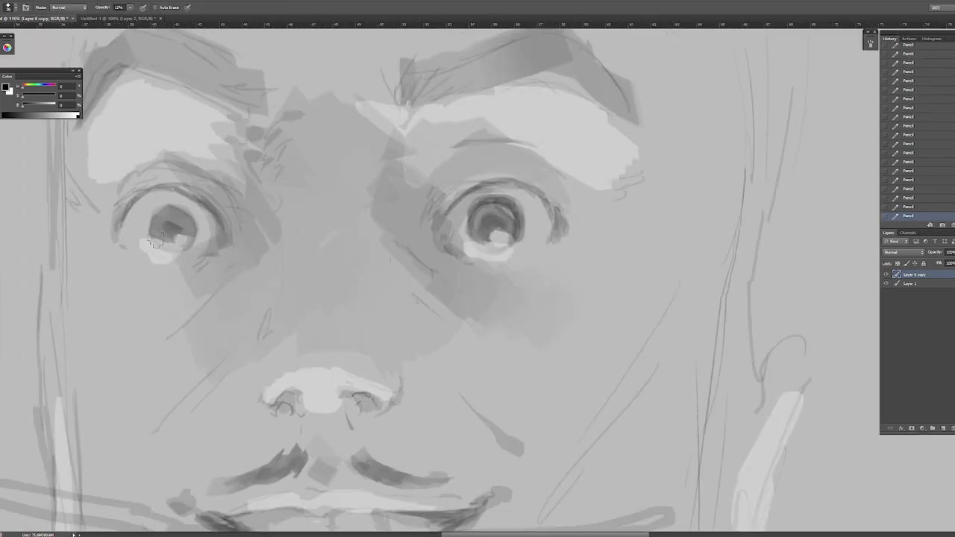
{"action": "left_click_drag", "start_coordinate": [388, 307], "coordinate": [351, 307]}
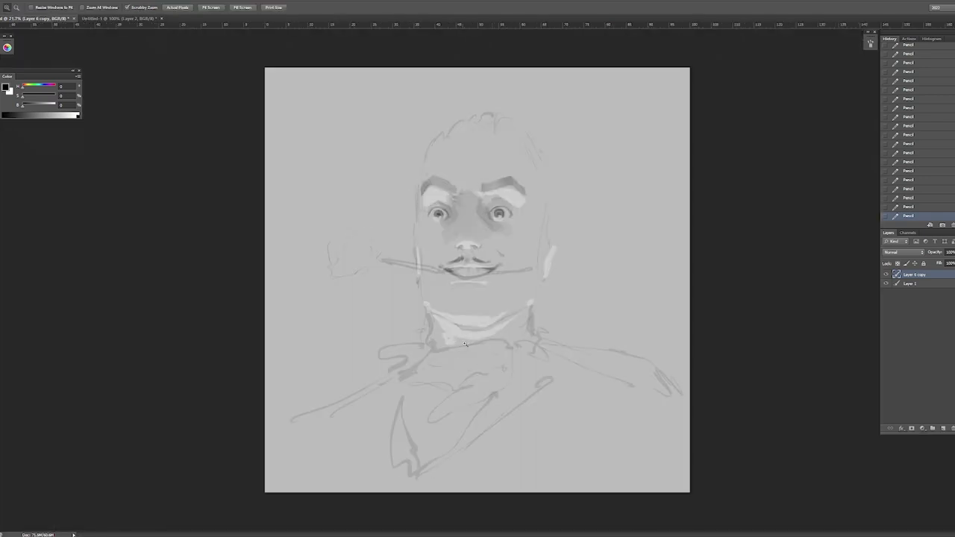
{"action": "left_click_drag", "start_coordinate": [433, 256], "coordinate": [472, 254]}
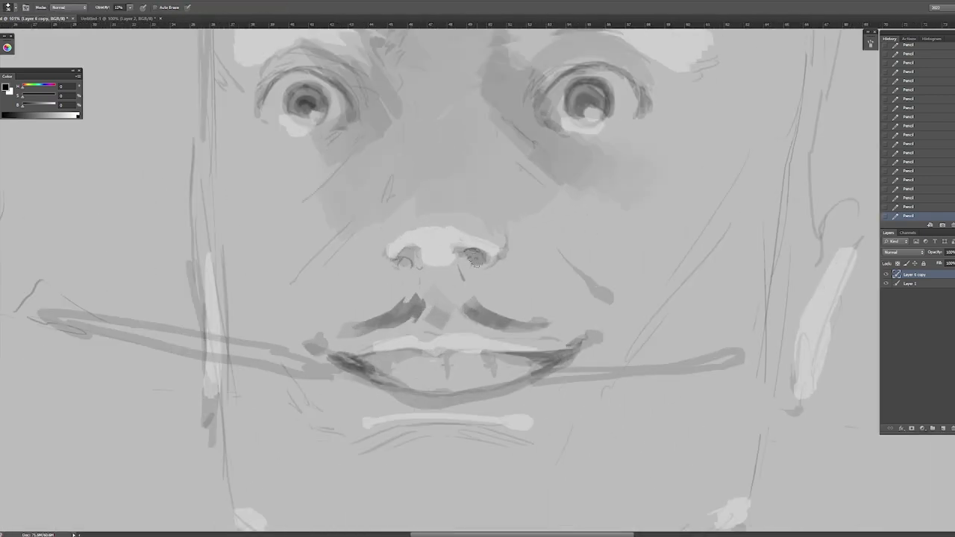
{"action": "mouse_move", "coordinate": [408, 256]}
{"action": "left_mouse_down"}
{"action": "mouse_move", "coordinate": [321, 261]}
{"action": "mouse_move", "coordinate": [504, 341]}
{"action": "left_mouse_up"}
Step: Airbrush dark grey tone over the neck, shoulders and chest
{"action": "key", "text": "b"}
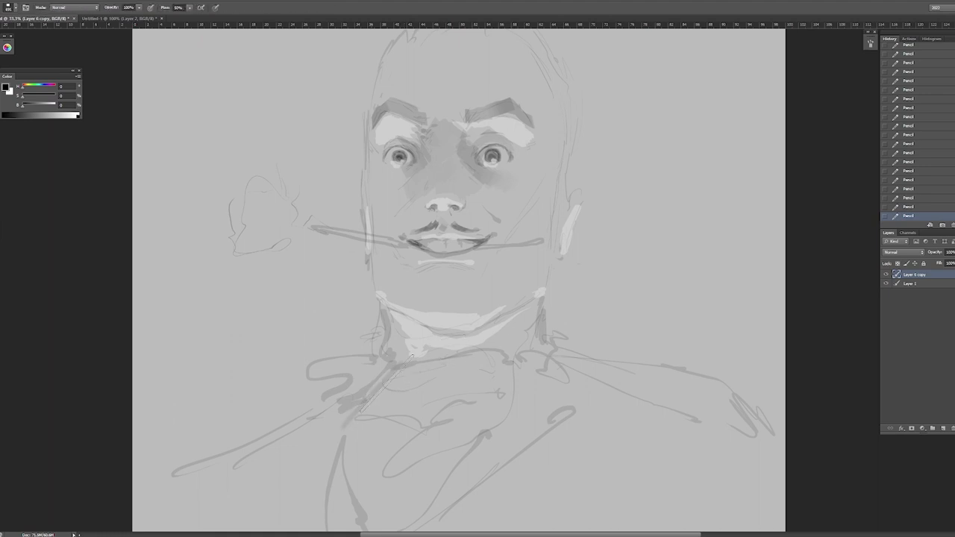
{"action": "mouse_move", "coordinate": [411, 355]}
{"action": "left_mouse_down"}
{"action": "mouse_move", "coordinate": [492, 418]}
{"action": "mouse_move", "coordinate": [515, 314]}
{"action": "mouse_move", "coordinate": [418, 340]}
{"action": "mouse_move", "coordinate": [377, 328]}
{"action": "left_mouse_up"}
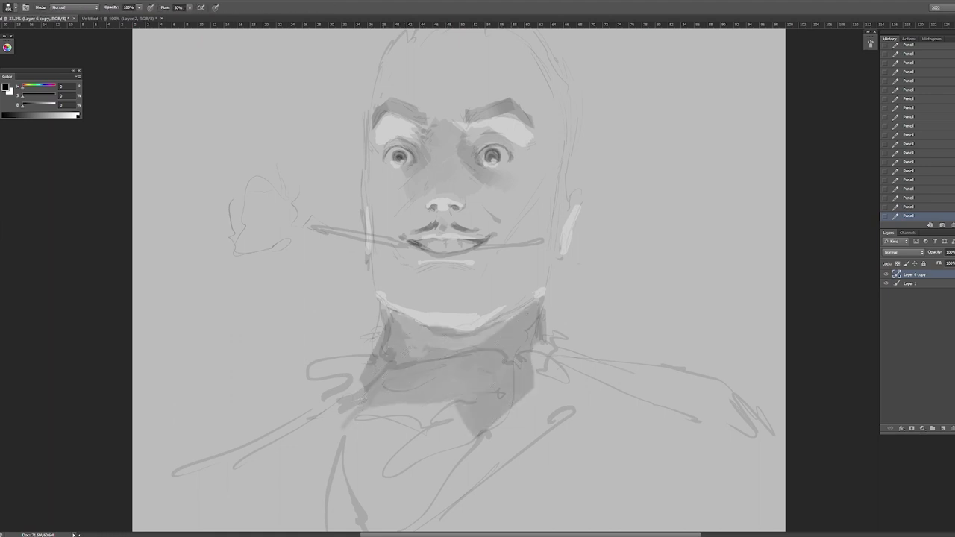
{"action": "left_click_drag", "start_coordinate": [373, 380], "coordinate": [351, 418]}
{"action": "mouse_move", "coordinate": [448, 359]}
{"action": "left_mouse_down"}
{"action": "mouse_move", "coordinate": [388, 362]}
{"action": "mouse_move", "coordinate": [544, 366]}
{"action": "left_mouse_up"}
{"action": "mouse_move", "coordinate": [478, 447]}
{"action": "left_mouse_down"}
{"action": "mouse_move", "coordinate": [671, 373]}
{"action": "mouse_move", "coordinate": [657, 343]}
{"action": "mouse_move", "coordinate": [351, 388]}
{"action": "mouse_move", "coordinate": [202, 482]}
{"action": "mouse_move", "coordinate": [654, 478]}
{"action": "mouse_move", "coordinate": [682, 407]}
{"action": "left_mouse_up"}
{"action": "scroll", "coordinate": [451, 258], "scroll_direction": "up", "scroll_amount": 5}
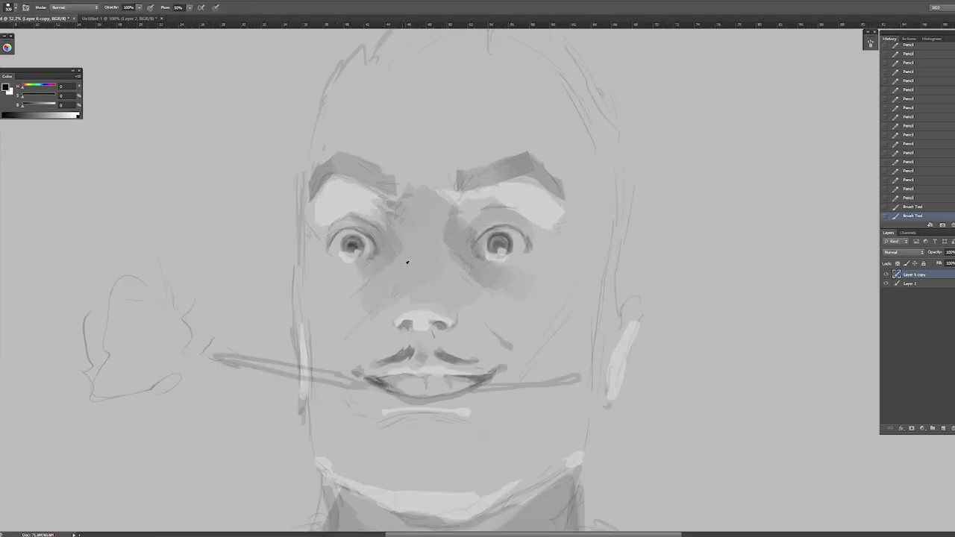
Step: Brush tone onto the nose bridge and flip the canvas horizontally
{"action": "left_click_drag", "start_coordinate": [419, 262], "coordinate": [403, 303]}
{"action": "mouse_move", "coordinate": [422, 224]}
{"action": "left_mouse_down"}
{"action": "mouse_move", "coordinate": [427, 288]}
{"action": "mouse_move", "coordinate": [418, 224]}
{"action": "left_mouse_up"}
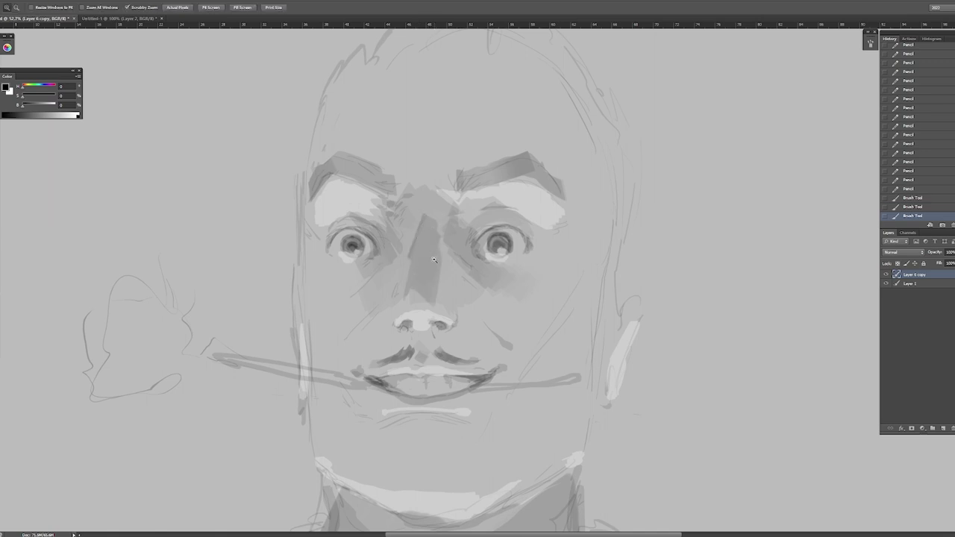
{"action": "key", "text": "ctrl+0"}
{"action": "key", "text": "h"}
{"action": "scroll", "coordinate": [452, 247], "scroll_direction": "up", "scroll_amount": 3}
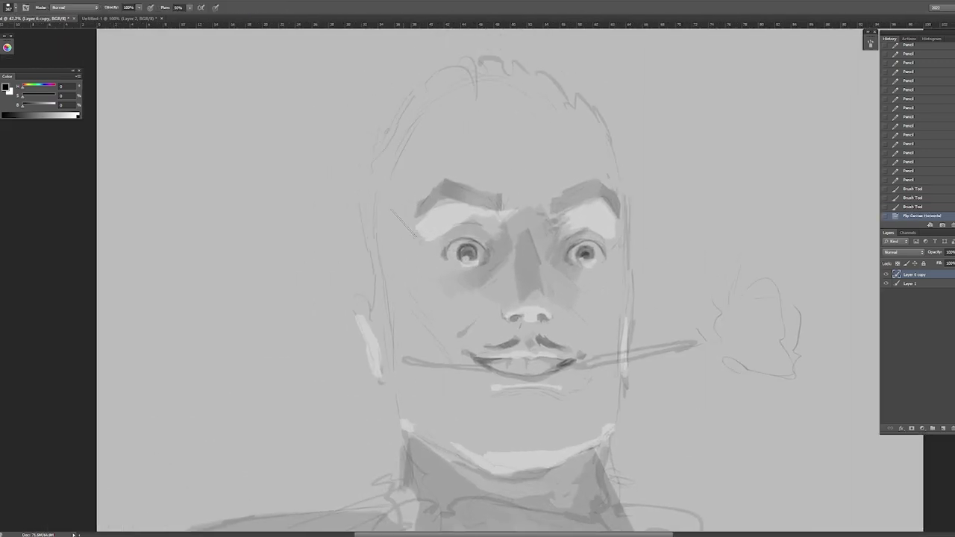
Step: Add a new Multiply layer for dark line work with the hard-edged pencil
{"action": "key", "text": "shift+b"}
{"action": "key", "text": "ctrl+shift+alt+n"}
{"action": "key", "text": "shift+alt+m"}
Step: Darken the outline of the head's left and right sides, erasing stray marks near the ear
{"action": "left_click_drag", "start_coordinate": [375, 213], "coordinate": [382, 297]}
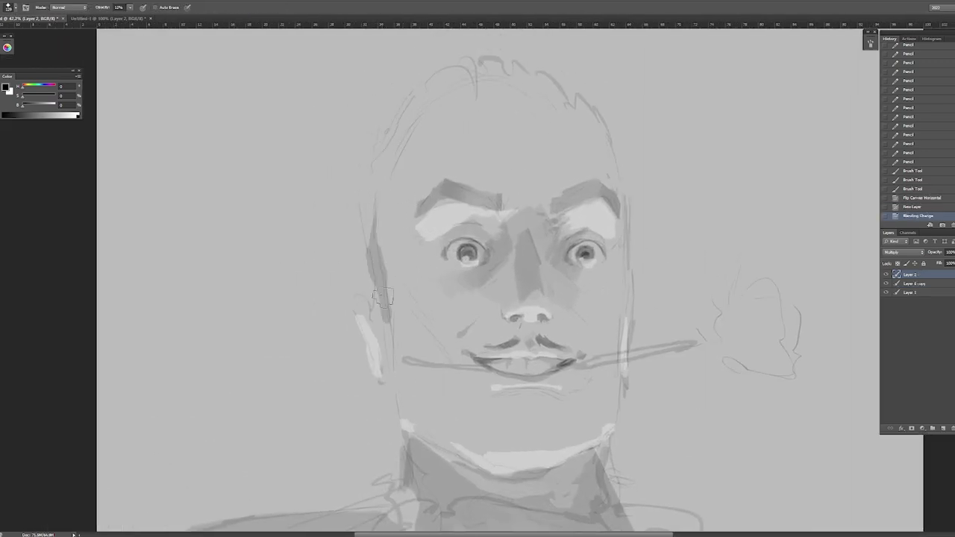
{"action": "left_click_drag", "start_coordinate": [365, 212], "coordinate": [400, 127]}
{"action": "key", "text": "e"}
{"action": "left_click_drag", "start_coordinate": [359, 194], "coordinate": [366, 228]}
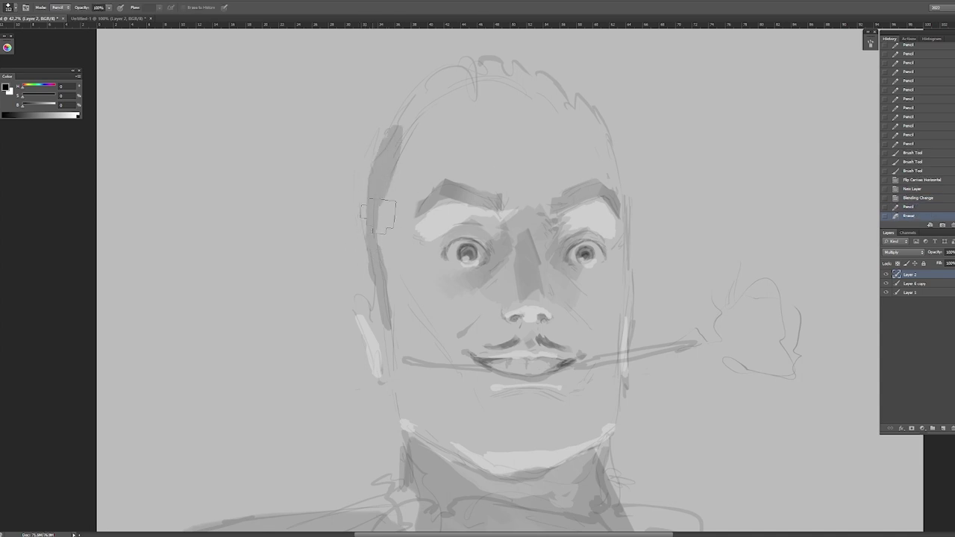
{"action": "key", "text": "b"}
{"action": "left_click_drag", "start_coordinate": [537, 76], "coordinate": [611, 144]}
{"action": "left_click_drag", "start_coordinate": [629, 217], "coordinate": [624, 276]}
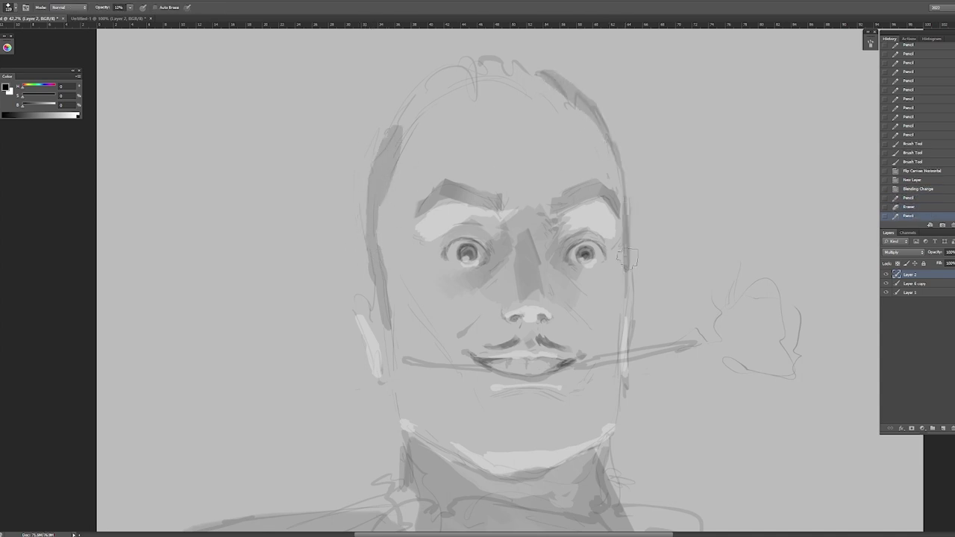
{"action": "left_click_drag", "start_coordinate": [623, 172], "coordinate": [622, 246]}
{"action": "mouse_move", "coordinate": [515, 110]}
{"action": "left_mouse_down"}
{"action": "mouse_move", "coordinate": [482, 63]}
{"action": "mouse_move", "coordinate": [507, 106]}
{"action": "mouse_move", "coordinate": [496, 63]}
{"action": "left_mouse_up"}
Step: Paint hair strokes at the crown using sampled mid and lighter greys
{"action": "left_click", "coordinate": [502, 88], "text": "alt"}
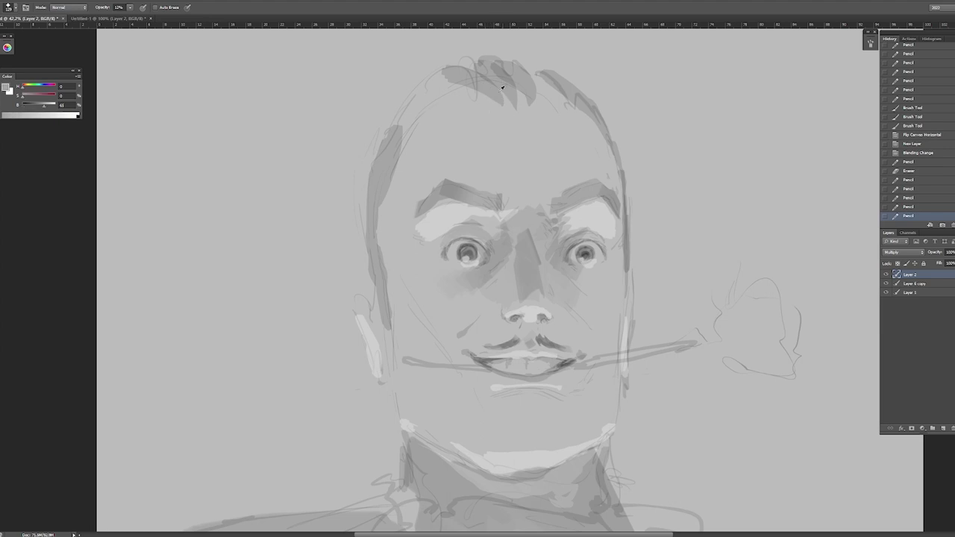
{"action": "left_click_drag", "start_coordinate": [469, 102], "coordinate": [422, 74]}
{"action": "key", "text": "ctrl+z"}
{"action": "left_click", "coordinate": [470, 101], "text": "alt"}
{"action": "left_click_drag", "start_coordinate": [482, 95], "coordinate": [396, 144]}
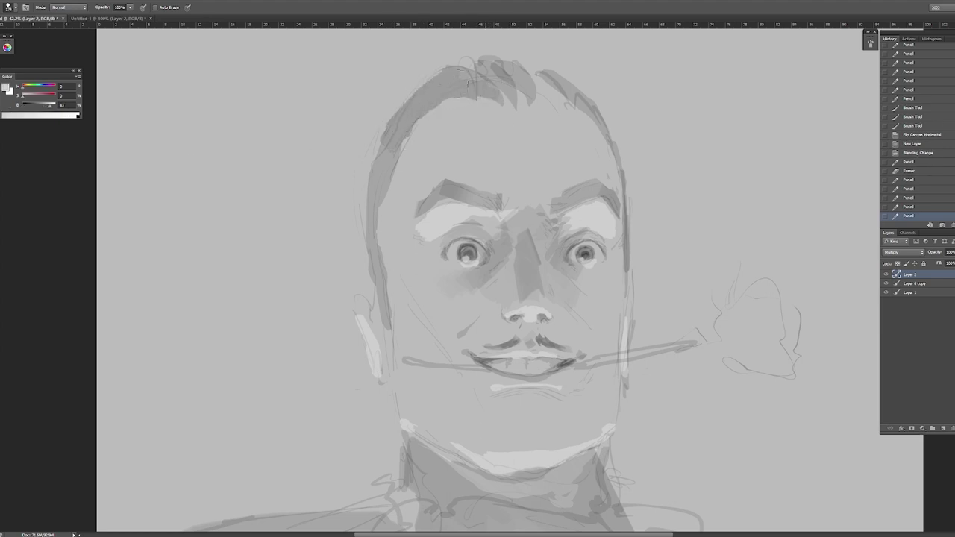
{"action": "left_click_drag", "start_coordinate": [500, 70], "coordinate": [403, 142]}
{"action": "mouse_move", "coordinate": [508, 98]}
{"action": "left_mouse_down"}
{"action": "mouse_move", "coordinate": [444, 119]}
{"action": "mouse_move", "coordinate": [501, 115]}
{"action": "left_mouse_up"}
Step: On a new Multiply layer, soft-shade the left cheek, chin and jaw
{"action": "key", "text": "shift+b"}
{"action": "key", "text": "b"}
{"action": "key", "text": "ctrl+shift+alt+n"}
{"action": "key", "text": "shift+alt+m"}
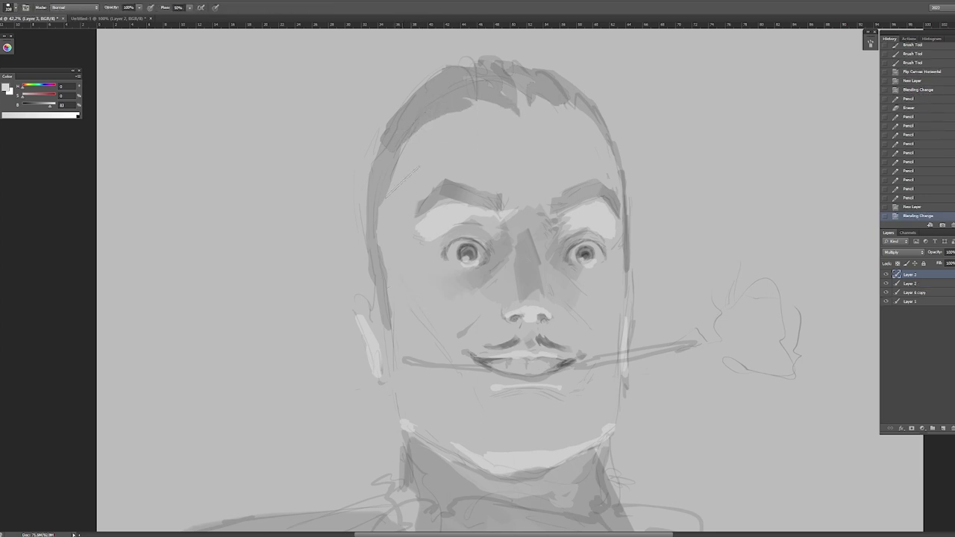
{"action": "mouse_move", "coordinate": [396, 262]}
{"action": "left_mouse_down"}
{"action": "mouse_move", "coordinate": [406, 314]}
{"action": "mouse_move", "coordinate": [463, 402]}
{"action": "left_mouse_up"}
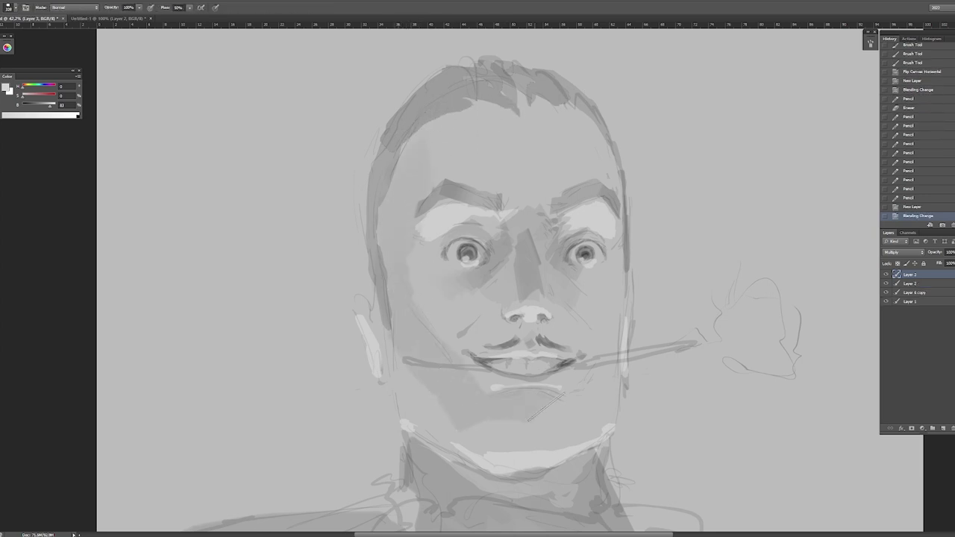
{"action": "left_click_drag", "start_coordinate": [544, 407], "coordinate": [411, 418]}
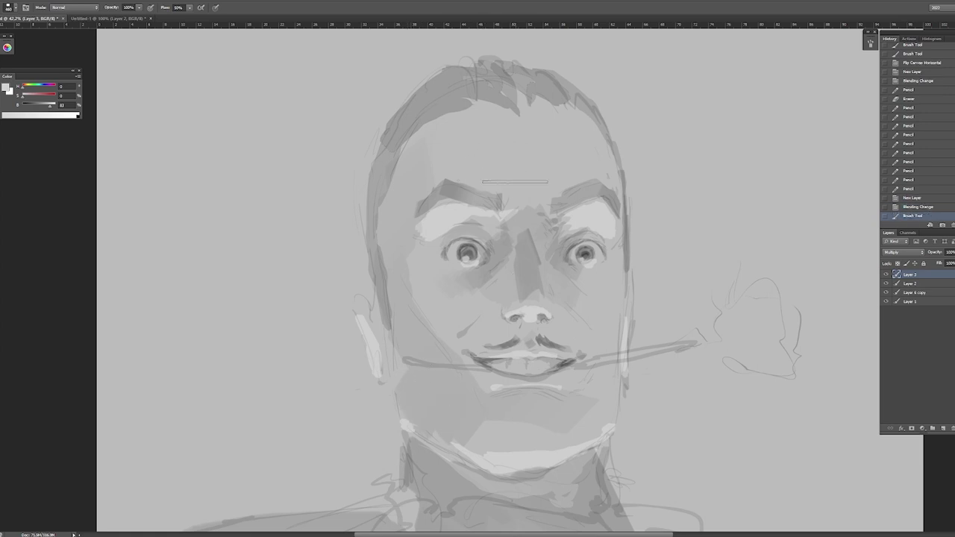
Step: Shade the forehead and the cheek under the right eye
{"action": "mouse_move", "coordinate": [471, 117]}
{"action": "left_mouse_down"}
{"action": "mouse_move", "coordinate": [457, 142]}
{"action": "mouse_move", "coordinate": [554, 201]}
{"action": "mouse_move", "coordinate": [533, 112]}
{"action": "mouse_move", "coordinate": [589, 178]}
{"action": "mouse_move", "coordinate": [488, 102]}
{"action": "mouse_move", "coordinate": [425, 119]}
{"action": "left_mouse_up"}
{"action": "left_click_drag", "start_coordinate": [576, 276], "coordinate": [617, 296]}
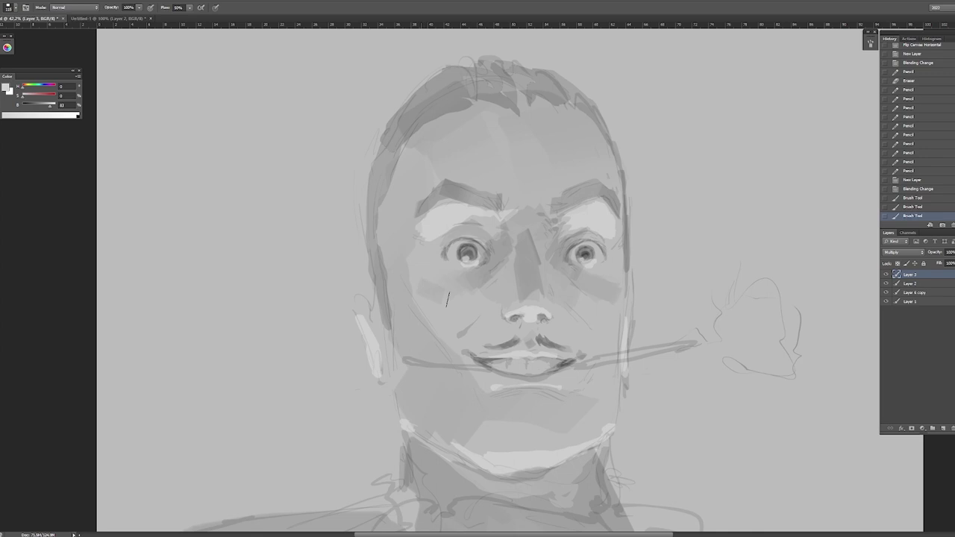
{"action": "left_click_drag", "start_coordinate": [480, 291], "coordinate": [497, 268]}
{"action": "left_click_drag", "start_coordinate": [541, 362], "coordinate": [547, 367]}
{"action": "scroll", "coordinate": [524, 365], "scroll_direction": "up", "scroll_amount": 3}
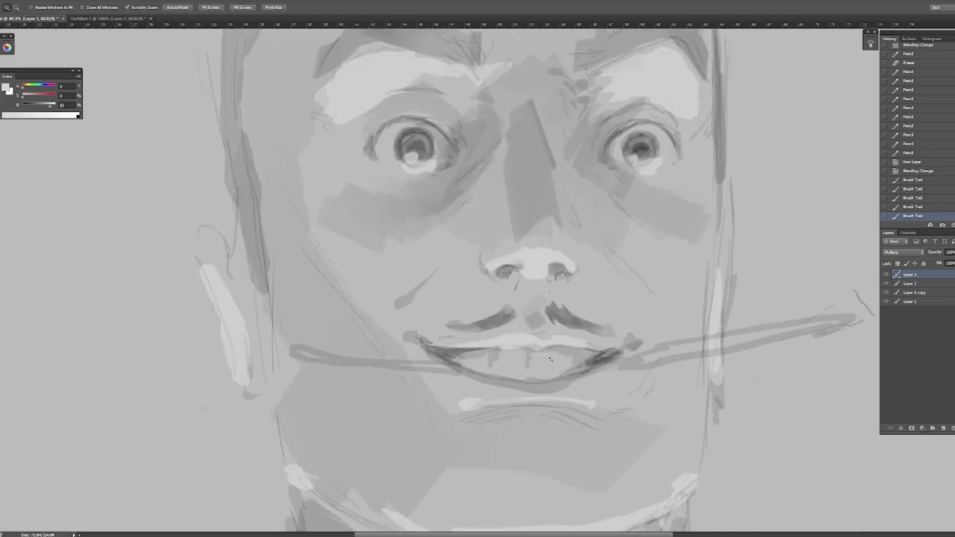
Step: Set the paint colour to white and add a new Screen layer for highlights
{"action": "key", "text": "d"}
{"action": "key", "text": "x"}
{"action": "key", "text": "ctrl+shift+alt+n"}
{"action": "key", "text": "shift+alt+s"}
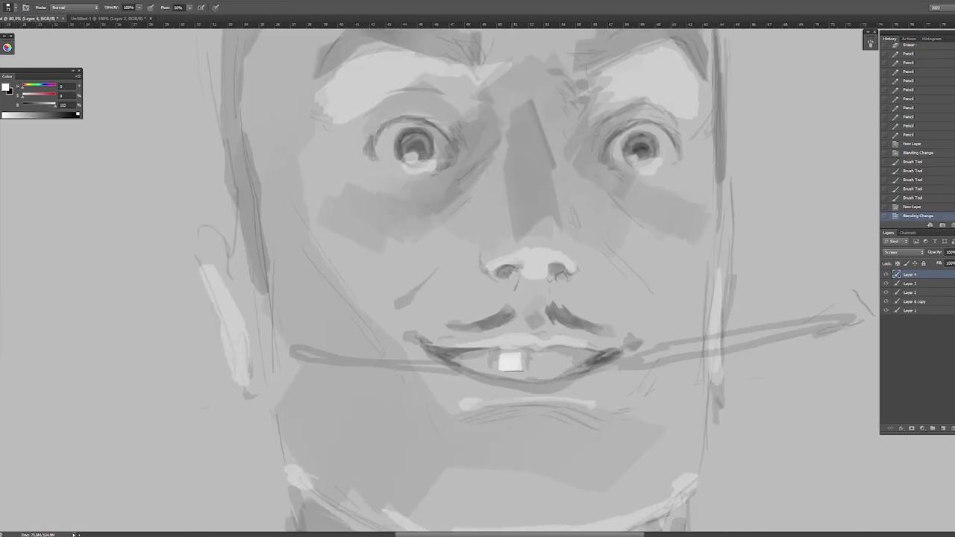
Step: Paint bright white front teeth under the upper lip
{"action": "mouse_move", "coordinate": [511, 356]}
{"action": "left_mouse_down"}
{"action": "mouse_move", "coordinate": [519, 369]}
{"action": "mouse_move", "coordinate": [557, 366]}
{"action": "left_mouse_up"}
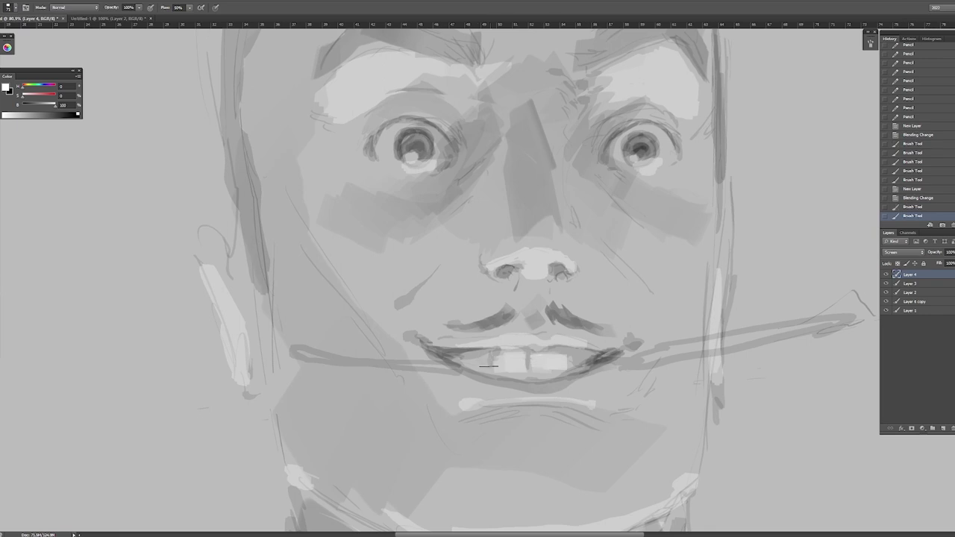
{"action": "left_click_drag", "start_coordinate": [474, 365], "coordinate": [481, 366]}
{"action": "left_click_drag", "start_coordinate": [572, 360], "coordinate": [589, 356]}
{"action": "scroll", "coordinate": [582, 358], "scroll_direction": "down", "scroll_amount": 3}
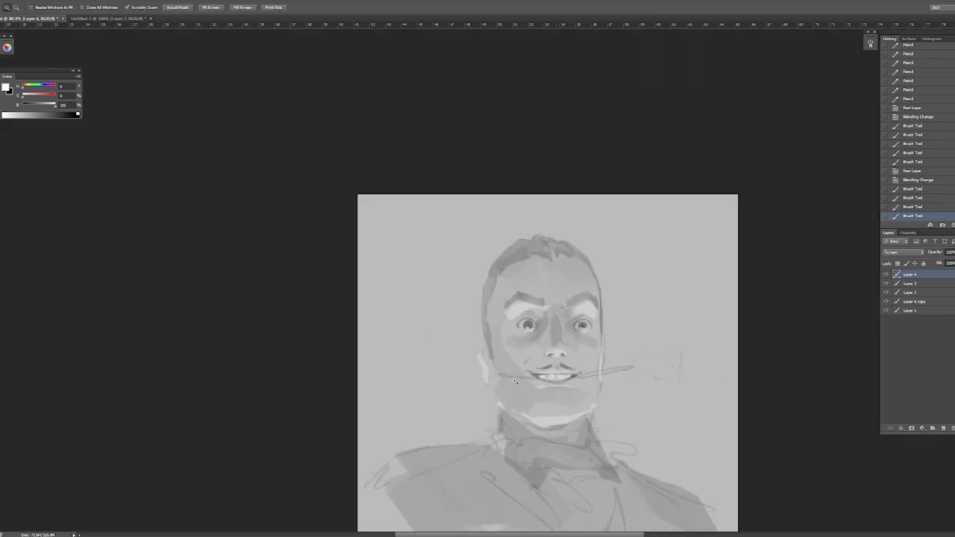
{"action": "scroll", "coordinate": [582, 359], "scroll_direction": "up", "scroll_amount": 4}
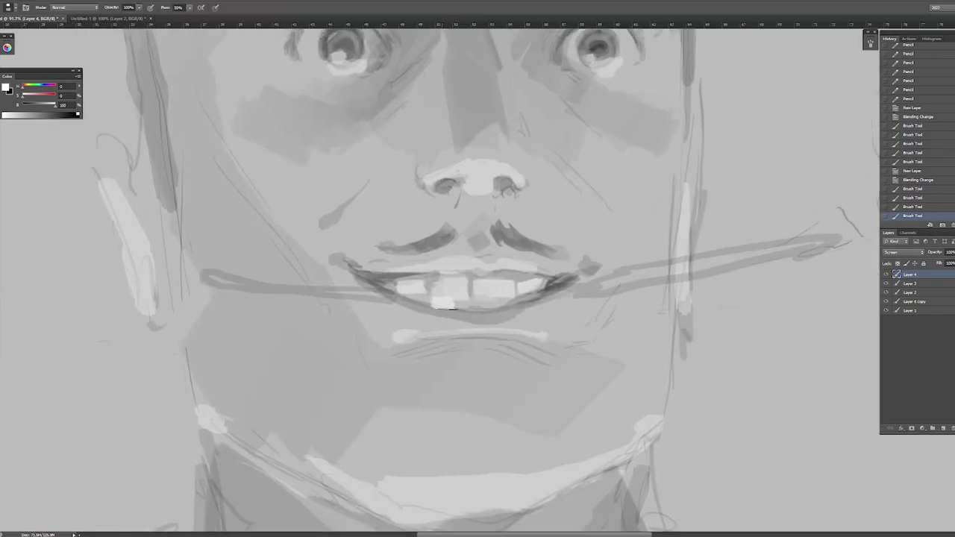
{"action": "left_click_drag", "start_coordinate": [440, 303], "coordinate": [520, 299]}
{"action": "left_click_drag", "start_coordinate": [504, 295], "coordinate": [541, 291]}
{"action": "key", "text": "z"}
{"action": "mouse_move", "coordinate": [452, 312]}
{"action": "left_mouse_down"}
{"action": "mouse_move", "coordinate": [429, 301]}
{"action": "mouse_move", "coordinate": [350, 300]}
{"action": "mouse_move", "coordinate": [586, 285]}
{"action": "mouse_move", "coordinate": [531, 293]}
{"action": "left_mouse_up"}
Step: Add dark gaps near the teeth on a Multiply layer, then highlights on a new Screen layer
{"action": "key", "text": "ctrl+shift+alt+n"}
{"action": "key", "text": "shift+alt+m"}
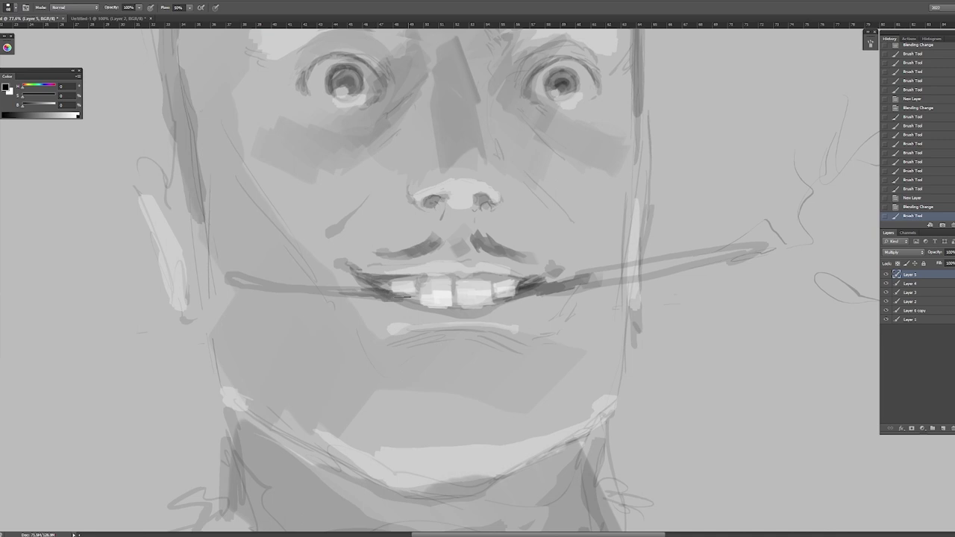
{"action": "left_click_drag", "start_coordinate": [402, 299], "coordinate": [441, 303]}
{"action": "key", "text": "ctrl+shift+alt+n"}
{"action": "key", "text": "shift+alt+s"}
{"action": "left_click", "coordinate": [404, 289]}
{"action": "key", "text": "x"}
{"action": "key", "text": "x"}
{"action": "key", "text": "ctrl+0"}
{"action": "scroll", "coordinate": [361, 275], "scroll_direction": "up", "scroll_amount": 4}
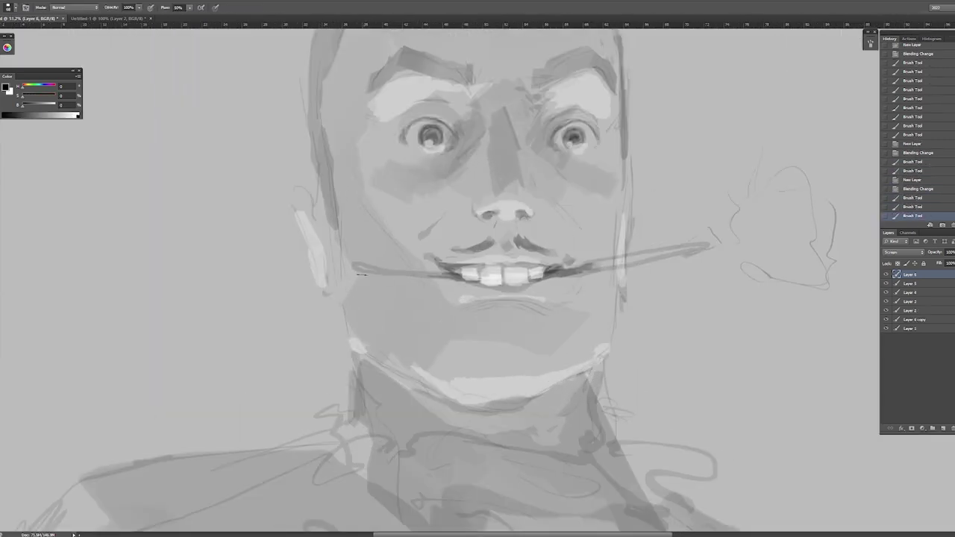
{"action": "left_click_drag", "start_coordinate": [360, 274], "coordinate": [388, 277]}
Step: Extend the rose stem further to the left on the dark-detail Multiply layer
{"action": "key", "text": "alt+bracketleft"}
{"action": "left_click_drag", "start_coordinate": [209, 240], "coordinate": [312, 263]}
{"action": "key", "text": "shift+b"}
Step: Sketch thin light-grey lines around the rose and its stem
{"action": "left_click", "coordinate": [648, 255], "text": "alt"}
{"action": "left_click_drag", "start_coordinate": [639, 252], "coordinate": [660, 226]}
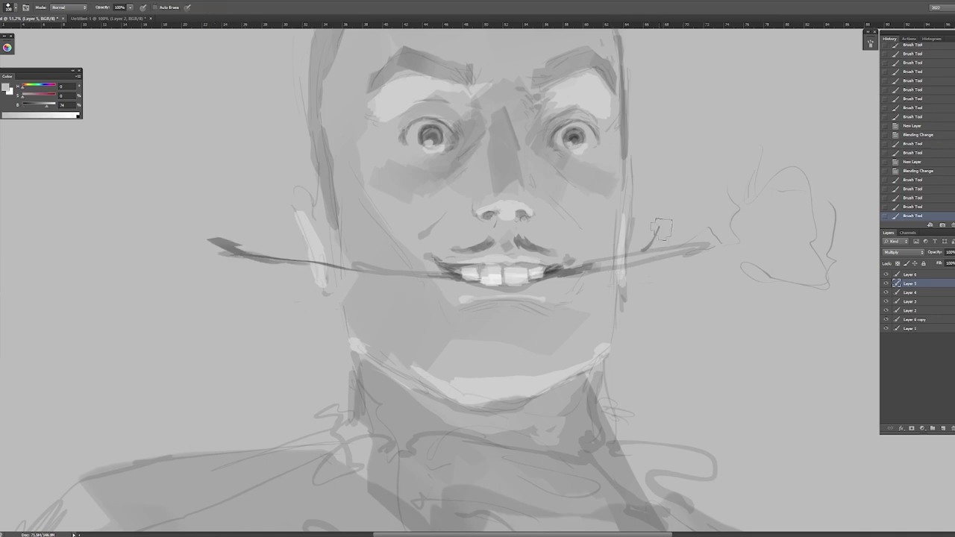
{"action": "left_click_drag", "start_coordinate": [383, 266], "coordinate": [386, 257]}
{"action": "left_click_drag", "start_coordinate": [687, 272], "coordinate": [703, 257]}
Step: Create a new Multiply layer for the chains, with the pencil and black reset colour
{"action": "key", "text": "z"}
{"action": "left_click_drag", "start_coordinate": [523, 281], "coordinate": [478, 281]}
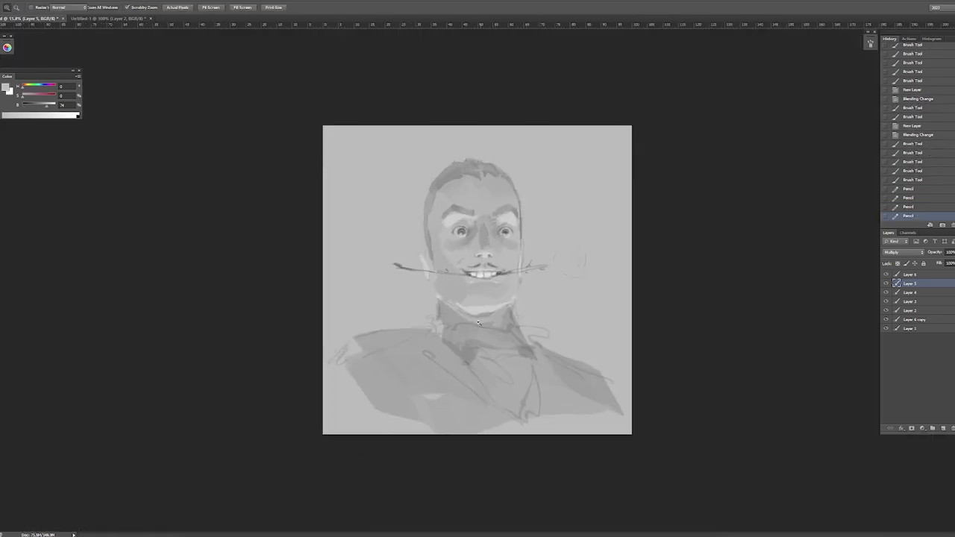
{"action": "left_click_drag", "start_coordinate": [448, 336], "coordinate": [470, 336]}
{"action": "key", "text": "b"}
{"action": "key", "text": "d"}
{"action": "key", "text": "ctrl+shift+alt+n"}
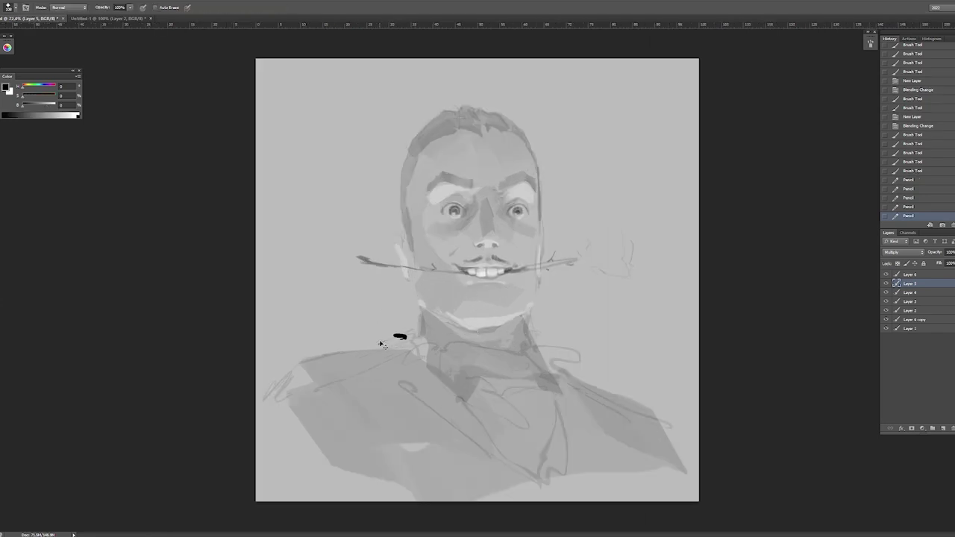
{"action": "key", "text": "shift+alt+m"}
Step: Sketch light-grey chains across both shoulders and the torso
{"action": "left_click", "coordinate": [51, 106]}
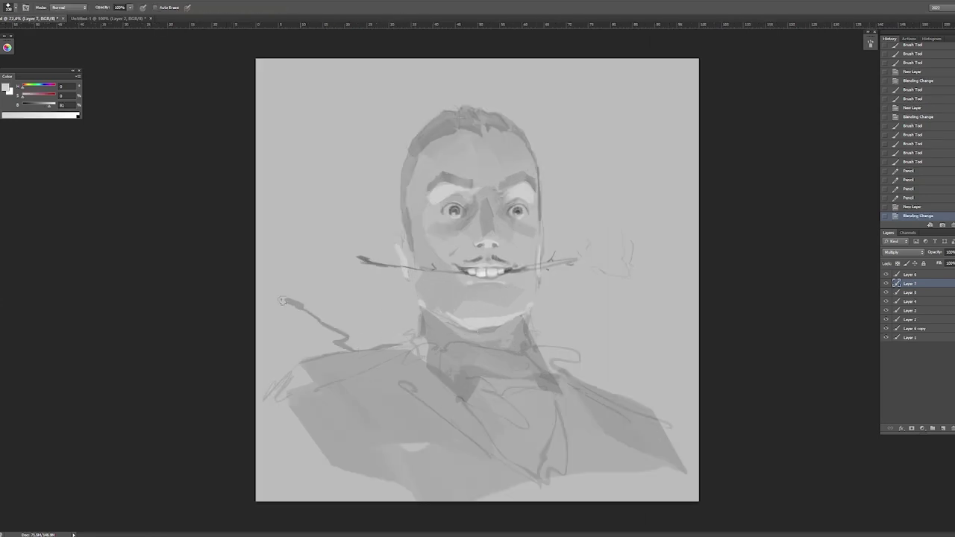
{"action": "left_click_drag", "start_coordinate": [561, 371], "coordinate": [698, 341]}
{"action": "left_click_drag", "start_coordinate": [590, 390], "coordinate": [698, 351]}
{"action": "mouse_move", "coordinate": [258, 257]}
{"action": "left_mouse_down"}
{"action": "mouse_move", "coordinate": [298, 329]}
{"action": "mouse_move", "coordinate": [351, 366]}
{"action": "left_mouse_up"}
{"action": "left_click_drag", "start_coordinate": [329, 377], "coordinate": [368, 450]}
{"action": "left_click_drag", "start_coordinate": [286, 385], "coordinate": [330, 485]}
{"action": "left_click_drag", "start_coordinate": [335, 382], "coordinate": [373, 442]}
{"action": "left_click_drag", "start_coordinate": [699, 378], "coordinate": [644, 395]}
{"action": "mouse_move", "coordinate": [660, 392]}
{"action": "left_mouse_down"}
{"action": "mouse_move", "coordinate": [640, 471]}
{"action": "mouse_move", "coordinate": [656, 472]}
{"action": "left_mouse_up"}
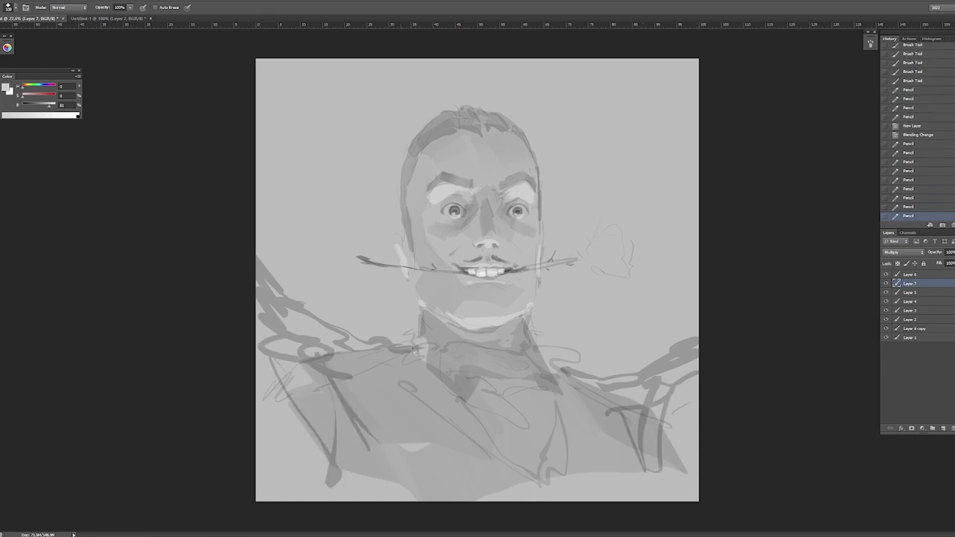
Step: Block in the rose head with soft grey strokes, erasing its top edge
{"action": "left_click_drag", "start_coordinate": [634, 239], "coordinate": [561, 267]}
{"action": "key", "text": "shift+b"}
{"action": "mouse_move", "coordinate": [582, 220]}
{"action": "left_mouse_down"}
{"action": "mouse_move", "coordinate": [558, 247]}
{"action": "mouse_move", "coordinate": [597, 306]}
{"action": "mouse_move", "coordinate": [562, 273]}
{"action": "mouse_move", "coordinate": [573, 186]}
{"action": "left_mouse_up"}
{"action": "mouse_move", "coordinate": [589, 176]}
{"action": "left_mouse_down"}
{"action": "mouse_move", "coordinate": [566, 228]}
{"action": "mouse_move", "coordinate": [516, 281]}
{"action": "left_mouse_up"}
{"action": "left_click_drag", "start_coordinate": [572, 267], "coordinate": [529, 287]}
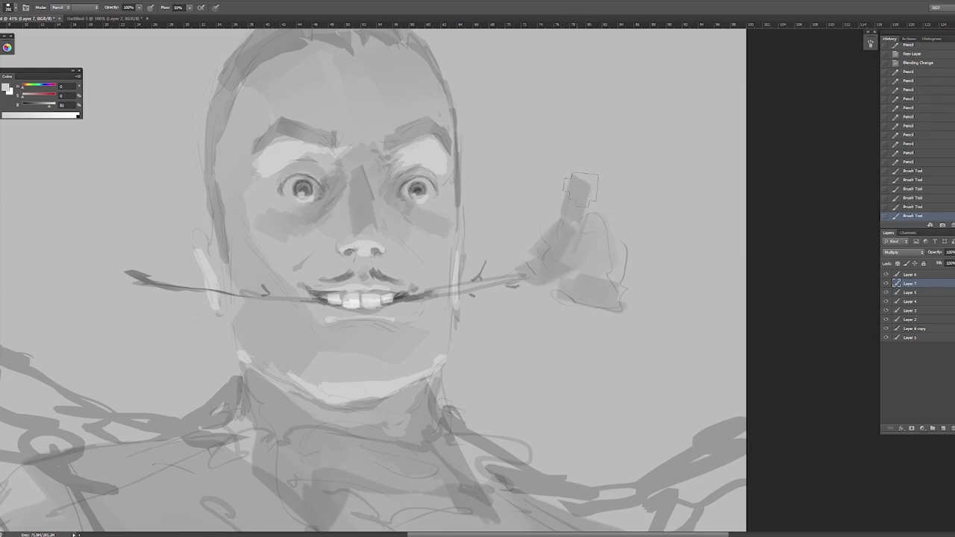
{"action": "key", "text": "e"}
{"action": "left_click_drag", "start_coordinate": [571, 160], "coordinate": [645, 269]}
{"action": "key", "text": "b"}
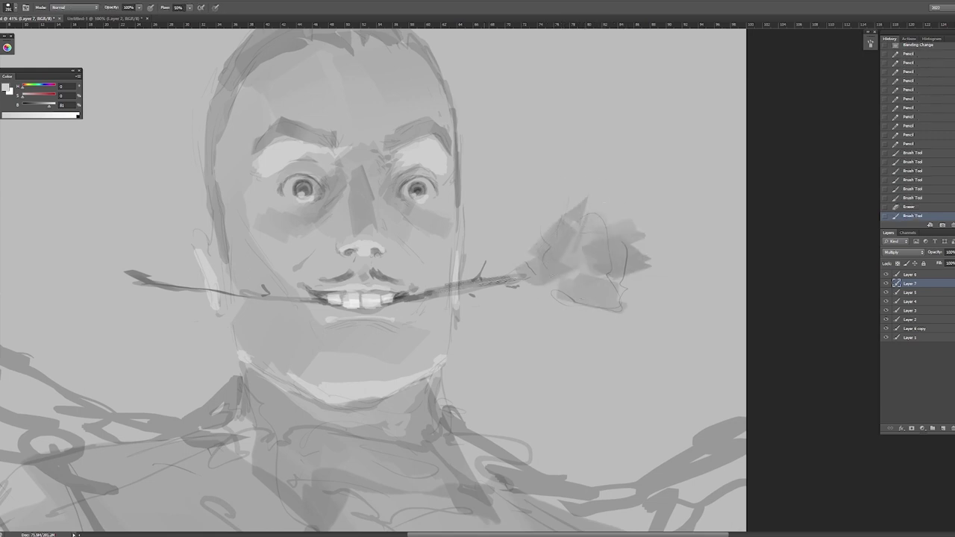
Step: Darken the rose stem, mustache and lip line, and lighten the band across the chin
{"action": "left_click_drag", "start_coordinate": [488, 286], "coordinate": [540, 275]}
{"action": "left_click_drag", "start_coordinate": [520, 288], "coordinate": [572, 274]}
{"action": "left_click_drag", "start_coordinate": [523, 224], "coordinate": [447, 291]}
{"action": "left_click_drag", "start_coordinate": [418, 284], "coordinate": [462, 283]}
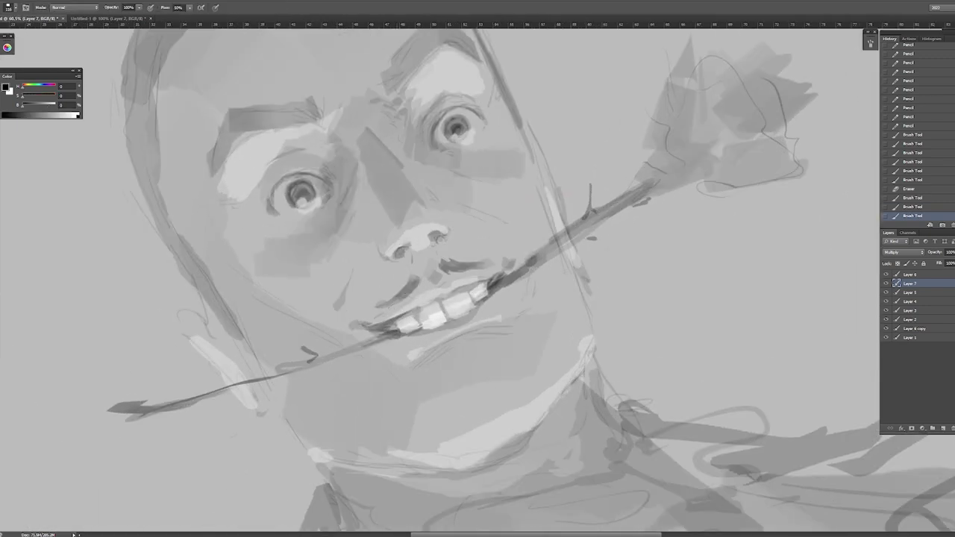
{"action": "mouse_move", "coordinate": [373, 306]}
{"action": "left_mouse_down"}
{"action": "mouse_move", "coordinate": [432, 270]}
{"action": "mouse_move", "coordinate": [478, 269]}
{"action": "mouse_move", "coordinate": [550, 179]}
{"action": "left_mouse_up"}
{"action": "mouse_move", "coordinate": [317, 323]}
{"action": "left_mouse_down"}
{"action": "mouse_move", "coordinate": [217, 290]}
{"action": "mouse_move", "coordinate": [323, 276]}
{"action": "mouse_move", "coordinate": [407, 299]}
{"action": "mouse_move", "coordinate": [482, 256]}
{"action": "mouse_move", "coordinate": [514, 259]}
{"action": "left_mouse_up"}
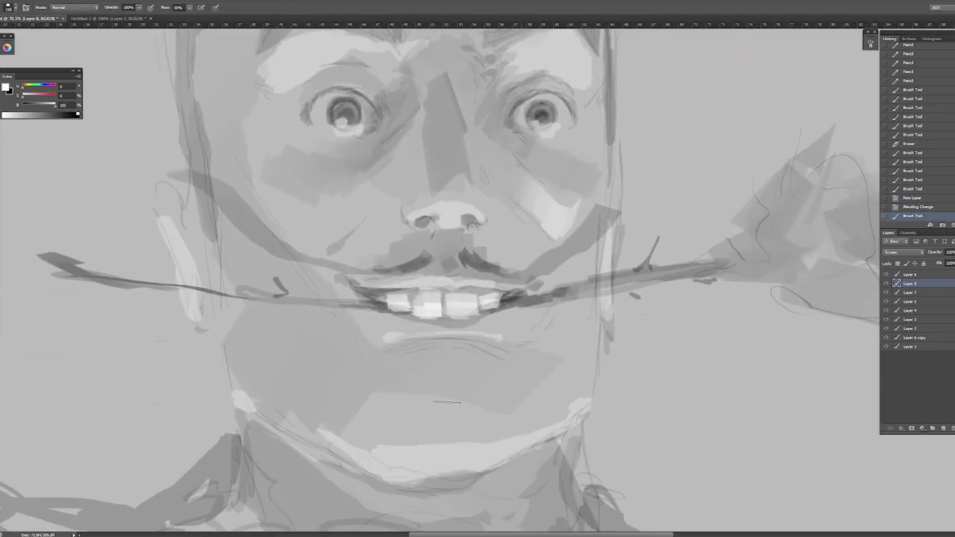
{"action": "mouse_move", "coordinate": [447, 402]}
{"action": "left_mouse_down"}
{"action": "mouse_move", "coordinate": [478, 433]}
{"action": "mouse_move", "coordinate": [359, 441]}
{"action": "mouse_move", "coordinate": [463, 448]}
{"action": "mouse_move", "coordinate": [572, 407]}
{"action": "left_mouse_up"}
{"action": "scroll", "coordinate": [441, 280], "scroll_direction": "down", "scroll_amount": 5}
{"action": "scroll", "coordinate": [440, 246], "scroll_direction": "up", "scroll_amount": 5}
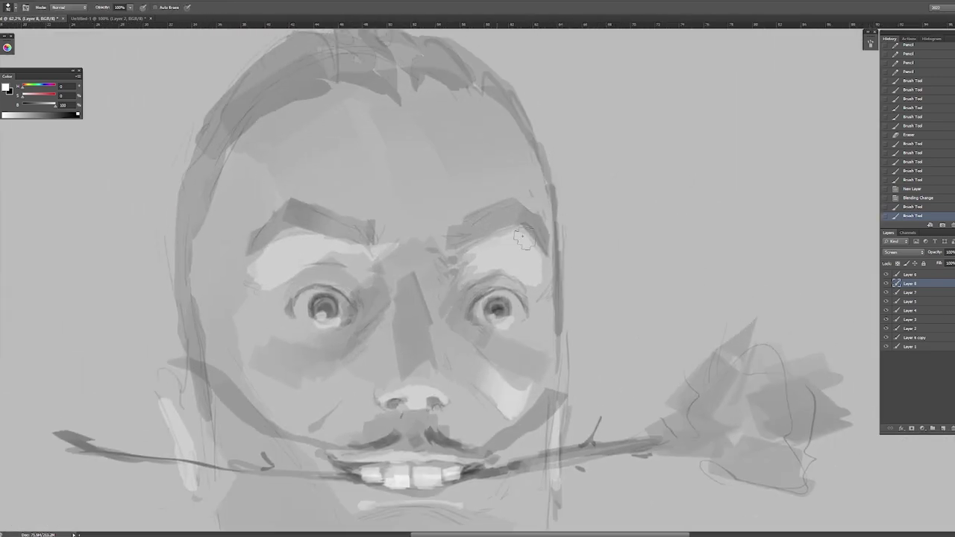
Step: Merge the paint layers and hatch 20% black strokes into the right eyebrow
{"action": "left_click", "coordinate": [932, 276], "text": "shift"}
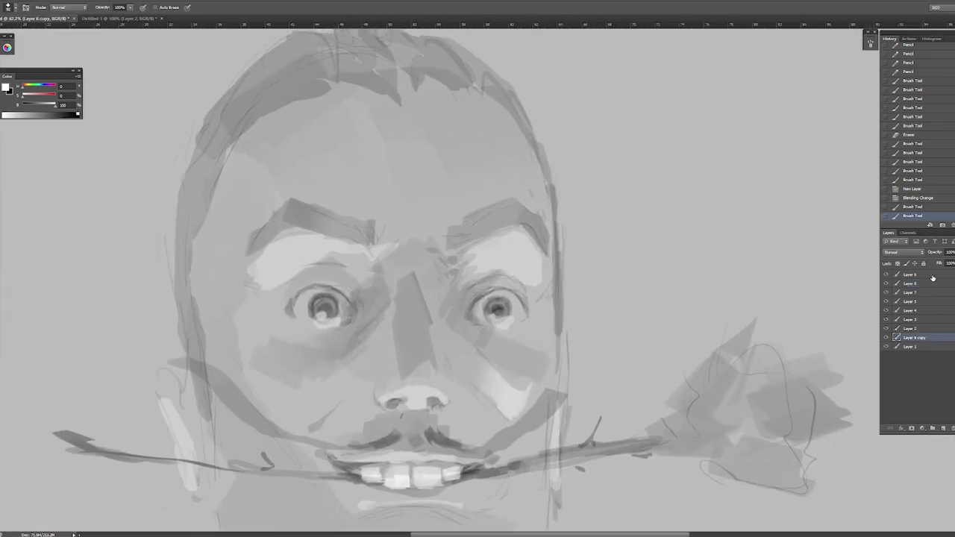
{"action": "key", "text": "ctrl+e"}
{"action": "key", "text": "x"}
{"action": "key", "text": "2"}
{"action": "mouse_move", "coordinate": [451, 246]}
{"action": "left_mouse_down"}
{"action": "mouse_move", "coordinate": [461, 224]}
{"action": "mouse_move", "coordinate": [515, 200]}
{"action": "left_mouse_up"}
{"action": "left_click_drag", "start_coordinate": [482, 237], "coordinate": [522, 204]}
{"action": "left_click_drag", "start_coordinate": [492, 235], "coordinate": [532, 208]}
{"action": "left_click_drag", "start_coordinate": [515, 228], "coordinate": [538, 211]}
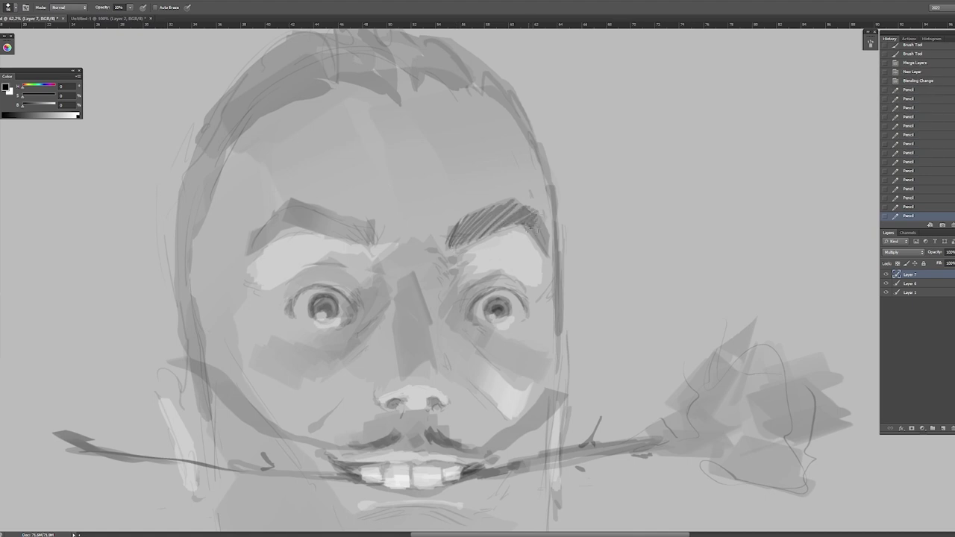
Step: Hatch darker strokes into the left eyebrow, including its inner and outer ends
{"action": "scroll", "coordinate": [367, 237], "scroll_direction": "up", "scroll_amount": 1}
{"action": "left_click_drag", "start_coordinate": [295, 228], "coordinate": [269, 199]}
{"action": "mouse_move", "coordinate": [317, 240]}
{"action": "left_mouse_down"}
{"action": "mouse_move", "coordinate": [278, 191]}
{"action": "mouse_move", "coordinate": [290, 196]}
{"action": "left_mouse_up"}
{"action": "mouse_move", "coordinate": [336, 241]}
{"action": "left_mouse_down"}
{"action": "mouse_move", "coordinate": [302, 199]}
{"action": "mouse_move", "coordinate": [319, 203]}
{"action": "left_mouse_up"}
{"action": "mouse_move", "coordinate": [371, 243]}
{"action": "left_mouse_down"}
{"action": "mouse_move", "coordinate": [340, 206]}
{"action": "mouse_move", "coordinate": [367, 214]}
{"action": "left_mouse_up"}
{"action": "left_click_drag", "start_coordinate": [388, 240], "coordinate": [379, 215]}
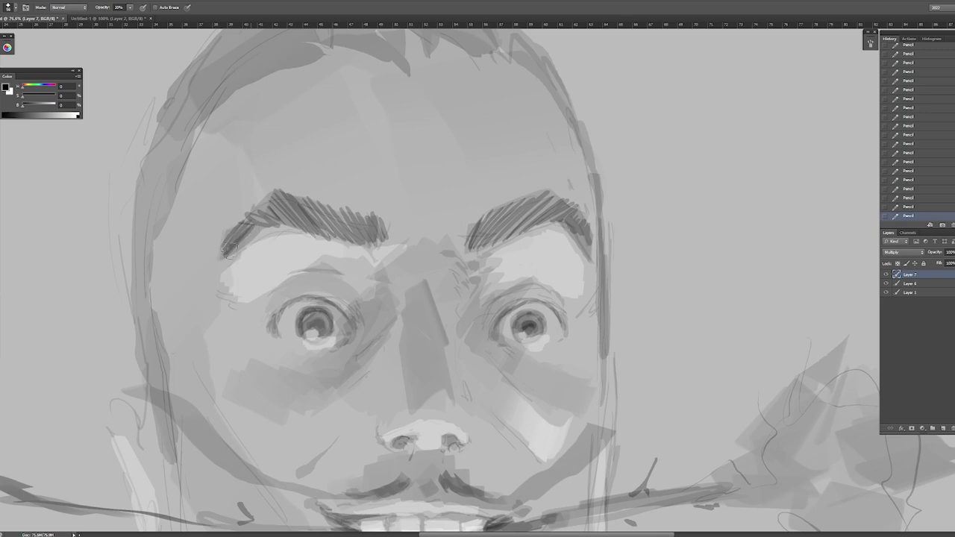
{"action": "left_click_drag", "start_coordinate": [217, 271], "coordinate": [224, 227]}
{"action": "left_click_drag", "start_coordinate": [224, 261], "coordinate": [237, 221]}
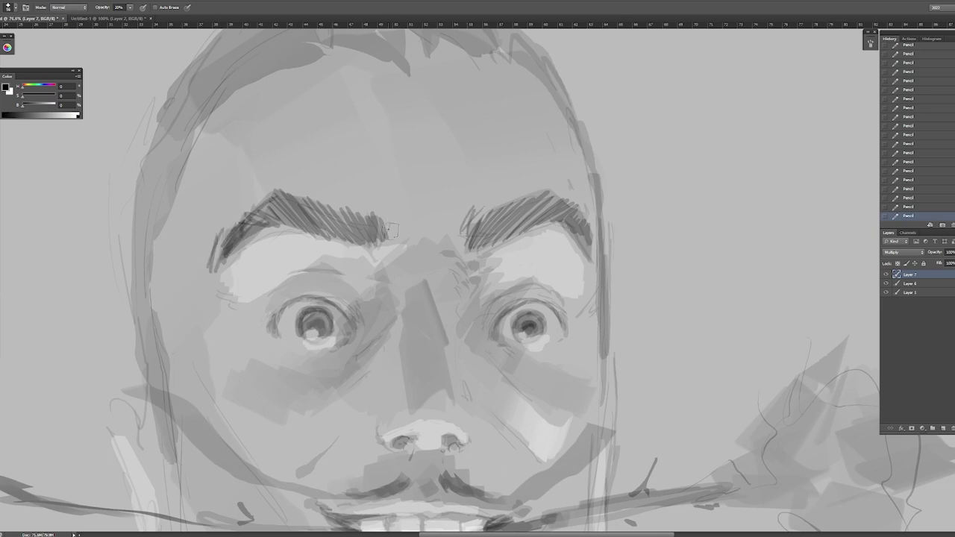
{"action": "scroll", "coordinate": [394, 223], "scroll_direction": "down", "scroll_amount": 5}
{"action": "scroll", "coordinate": [528, 289], "scroll_direction": "up", "scroll_amount": 5}
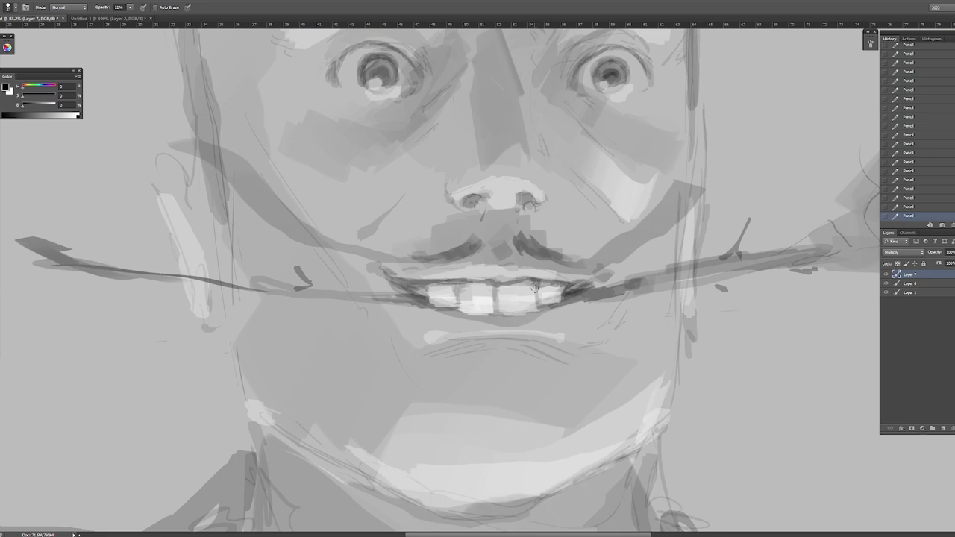
{"action": "scroll", "coordinate": [534, 287], "scroll_direction": "down", "scroll_amount": 5}
{"action": "scroll", "coordinate": [498, 333], "scroll_direction": "up", "scroll_amount": 6}
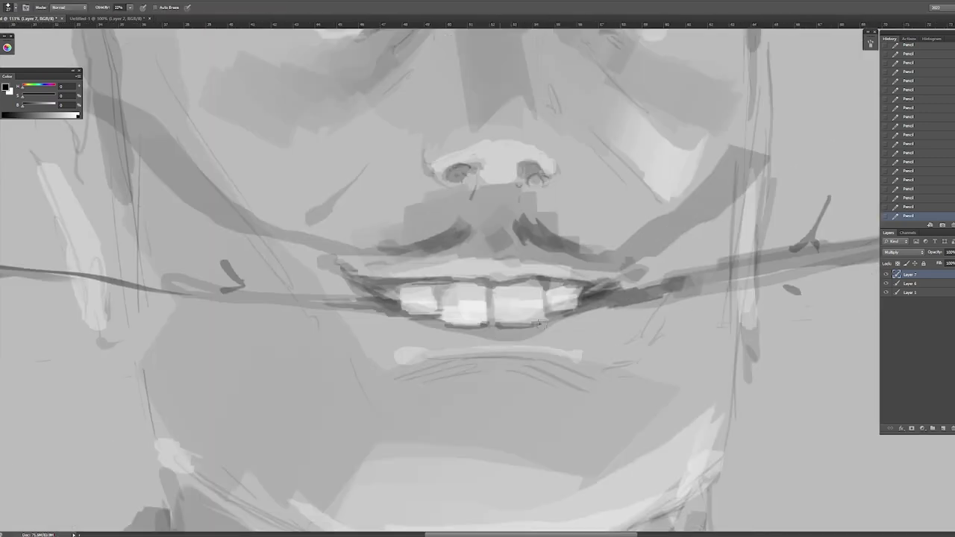
{"action": "scroll", "coordinate": [434, 318], "scroll_direction": "down", "scroll_amount": 5}
{"action": "scroll", "coordinate": [523, 255], "scroll_direction": "up", "scroll_amount": 6}
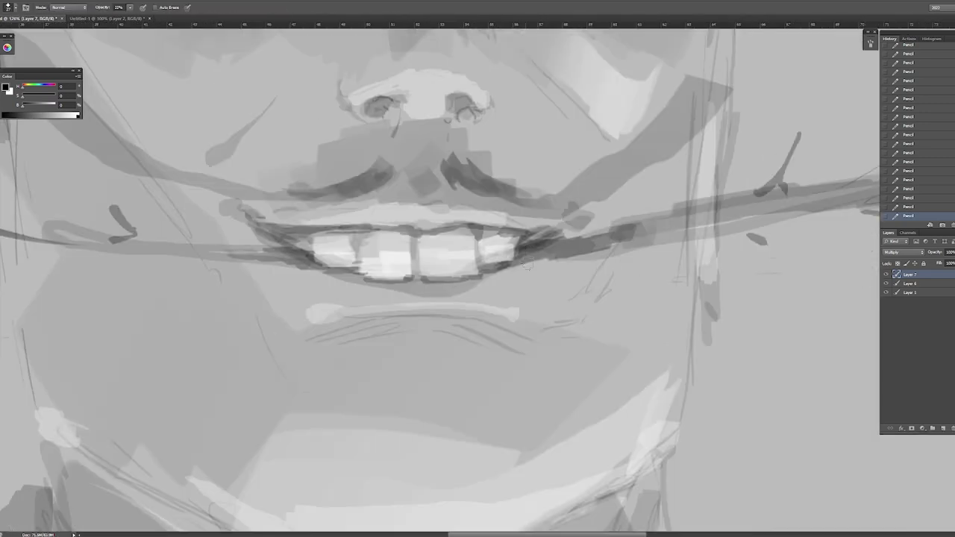
Step: Merge the painting layers, mirror the canvas, and scale the portrait down within it
{"action": "key", "text": "x"}
{"action": "key", "text": "ctrl+e"}
{"action": "scroll", "coordinate": [515, 373], "scroll_direction": "down", "scroll_amount": 6}
{"action": "key", "text": "h"}
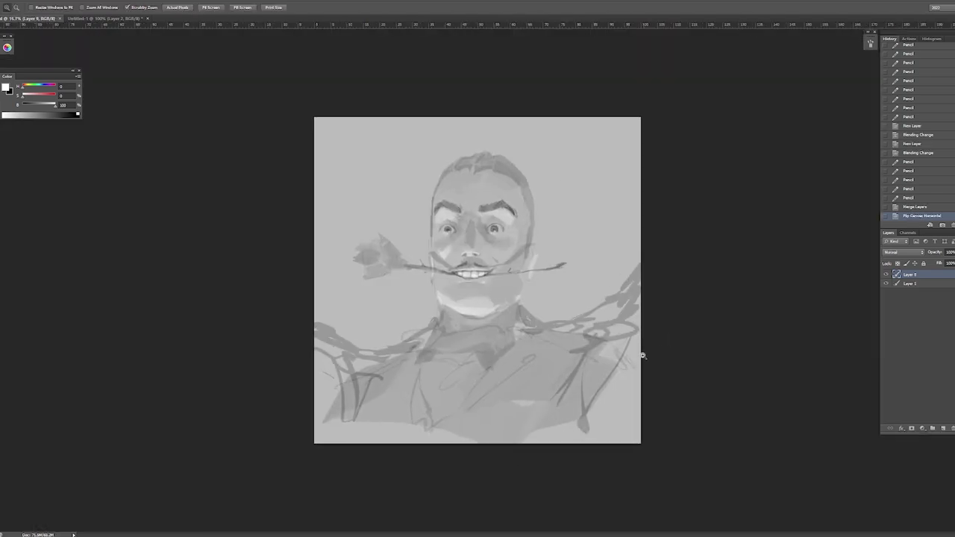
{"action": "key", "text": "r"}
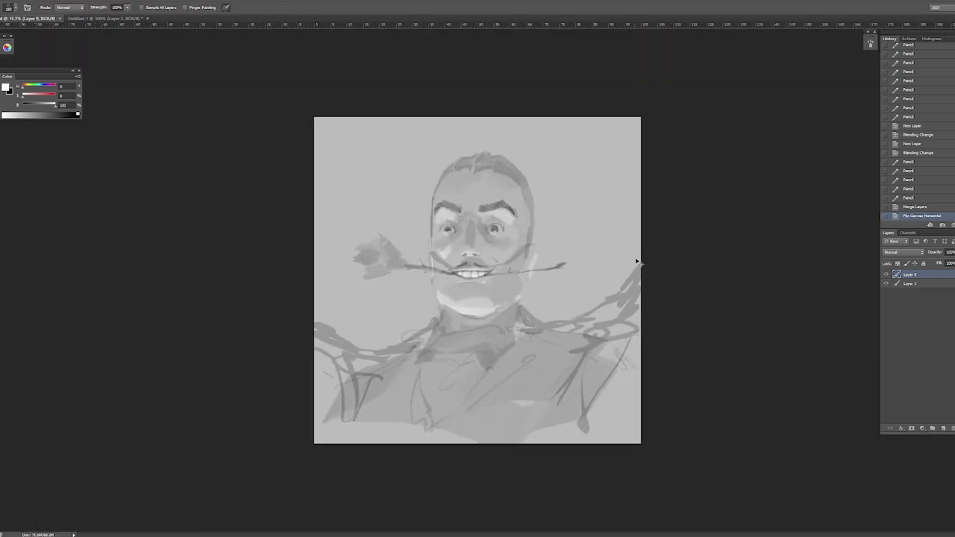
{"action": "key", "text": "ctrl+t"}
{"action": "mouse_move", "coordinate": [648, 118]}
{"action": "left_mouse_down"}
{"action": "mouse_move", "coordinate": [602, 172]}
{"action": "mouse_move", "coordinate": [599, 160]}
{"action": "left_mouse_up"}
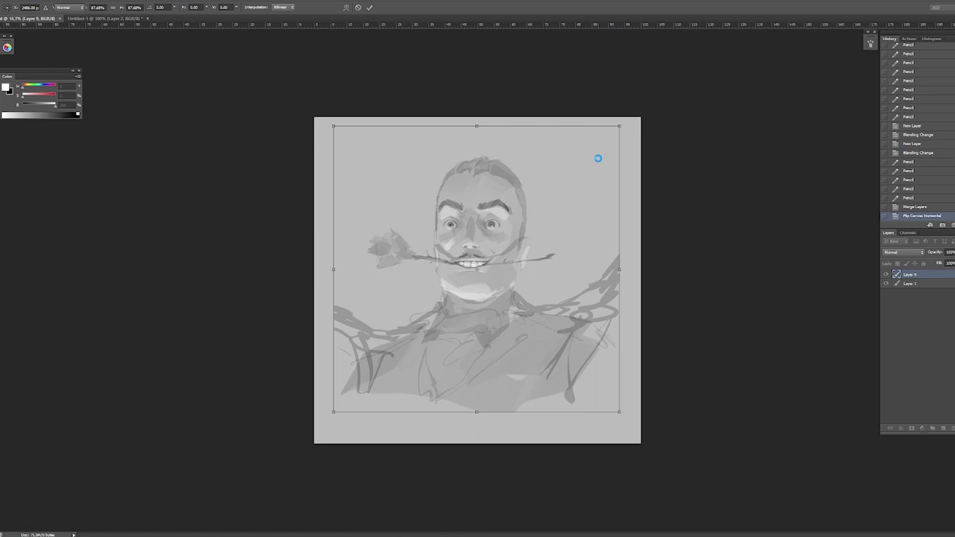
{"action": "key", "text": "Return"}
Step: Select the right shoulder and warp it outward
{"action": "key", "text": "l"}
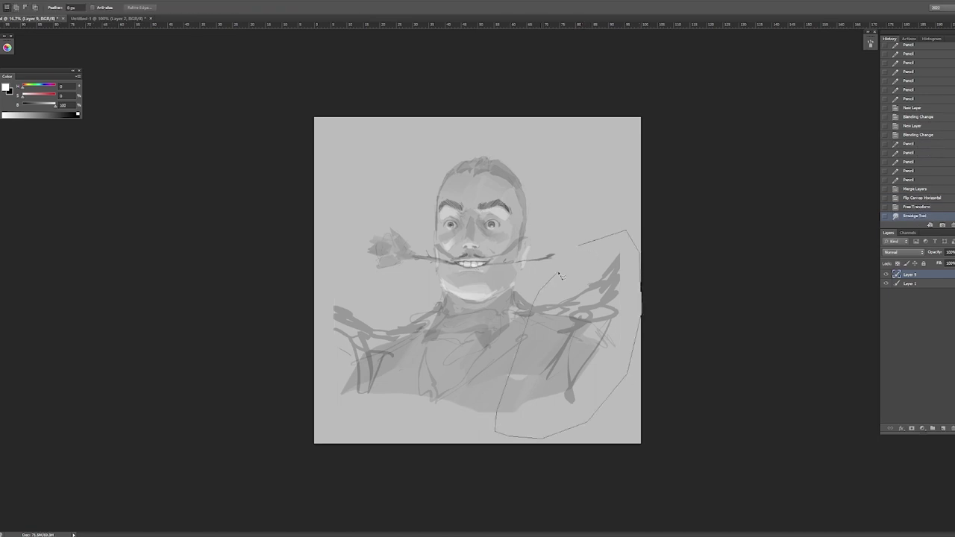
{"action": "left_click", "coordinate": [578, 245]}
{"action": "key", "text": "ctrl+t"}
{"action": "left_click", "coordinate": [347, 8]}
{"action": "mouse_move", "coordinate": [601, 306]}
{"action": "left_mouse_down"}
{"action": "mouse_move", "coordinate": [591, 275]}
{"action": "mouse_move", "coordinate": [608, 295]}
{"action": "mouse_move", "coordinate": [623, 359]}
{"action": "left_mouse_up"}
{"action": "key", "text": "Return"}
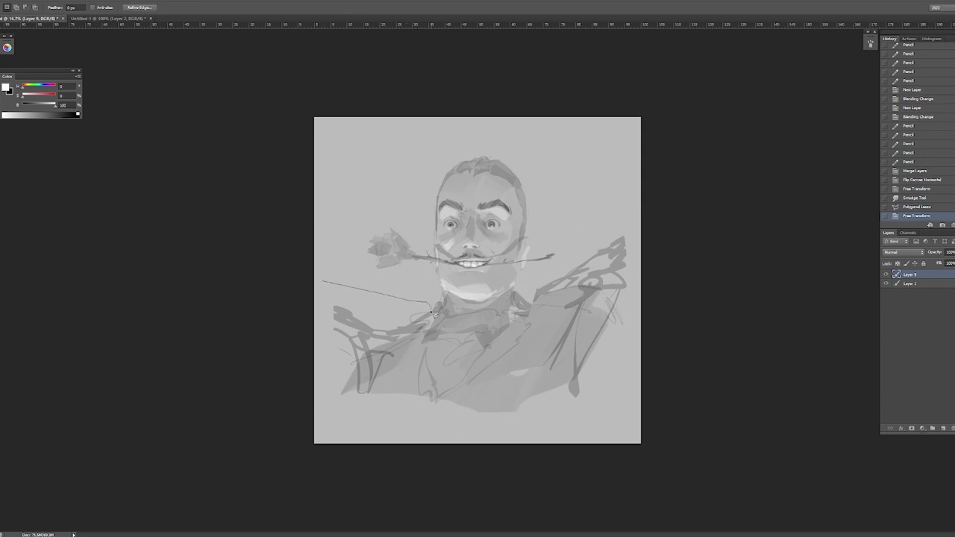
Step: Select the left shoulder, warp it upward, and clear the selection
{"action": "left_click", "coordinate": [323, 282]}
{"action": "key", "text": "ctrl+t"}
{"action": "left_click", "coordinate": [347, 7]}
{"action": "mouse_move", "coordinate": [326, 324]}
{"action": "left_mouse_down"}
{"action": "mouse_move", "coordinate": [327, 298]}
{"action": "mouse_move", "coordinate": [377, 282]}
{"action": "mouse_move", "coordinate": [331, 317]}
{"action": "left_mouse_up"}
{"action": "key", "text": "Return"}
{"action": "key", "text": "ctrl+d"}
Step: Paint a dark diagonal stroke across the right side on a new Multiply layer
{"action": "key", "text": "b"}
{"action": "key", "text": "d"}
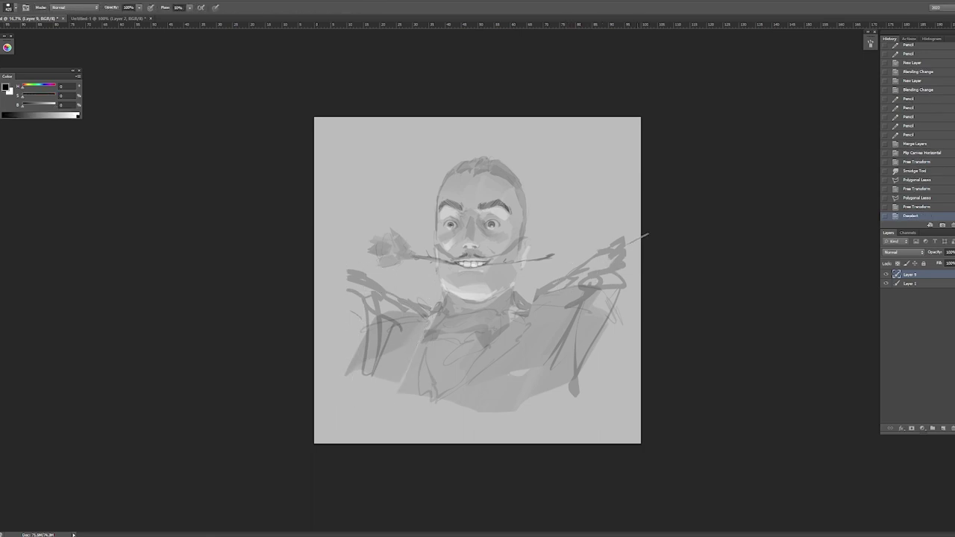
{"action": "key", "text": "ctrl+shift+alt+n"}
{"action": "key", "text": "shift+alt+m"}
{"action": "mouse_move", "coordinate": [631, 246]}
{"action": "left_mouse_down"}
{"action": "mouse_move", "coordinate": [481, 418]}
{"action": "mouse_move", "coordinate": [439, 413]}
{"action": "left_mouse_up"}
Step: Paint dark jacket shapes at the lower centre and left, erasing stray lines near the chin
{"action": "left_click_drag", "start_coordinate": [499, 371], "coordinate": [463, 443]}
{"action": "mouse_move", "coordinate": [419, 365]}
{"action": "left_mouse_down"}
{"action": "mouse_move", "coordinate": [388, 414]}
{"action": "mouse_move", "coordinate": [345, 446]}
{"action": "left_mouse_up"}
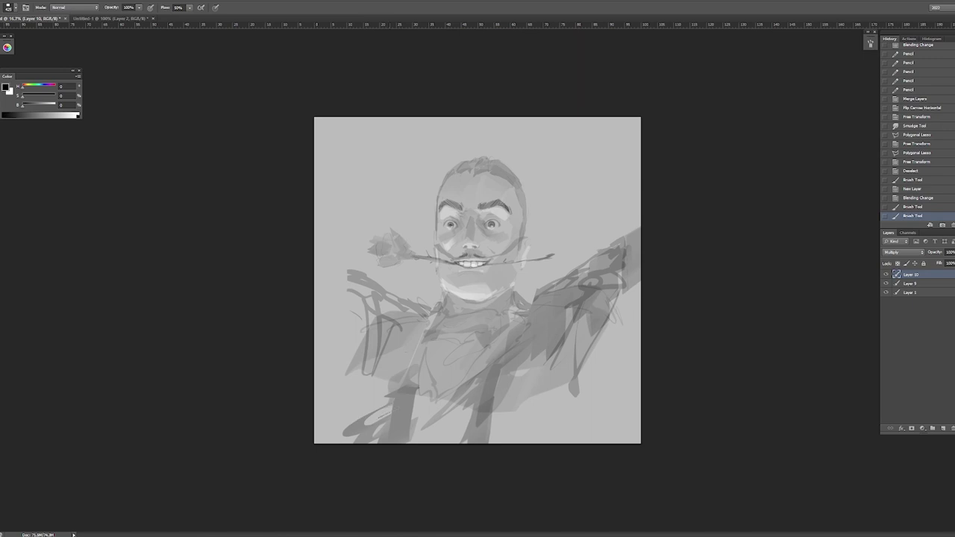
{"action": "left_click_drag", "start_coordinate": [394, 397], "coordinate": [362, 422]}
{"action": "key", "text": "shift+b"}
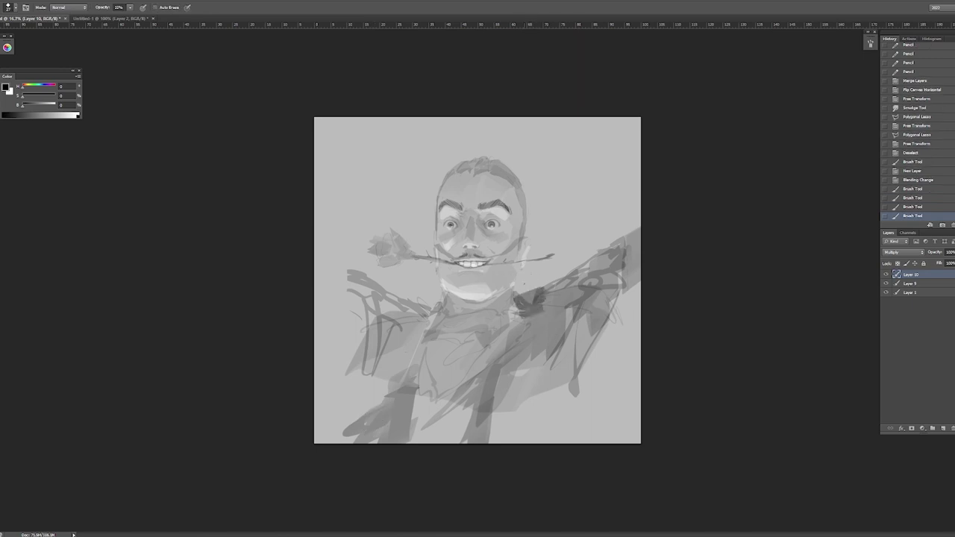
{"action": "left_click_drag", "start_coordinate": [515, 280], "coordinate": [522, 293]}
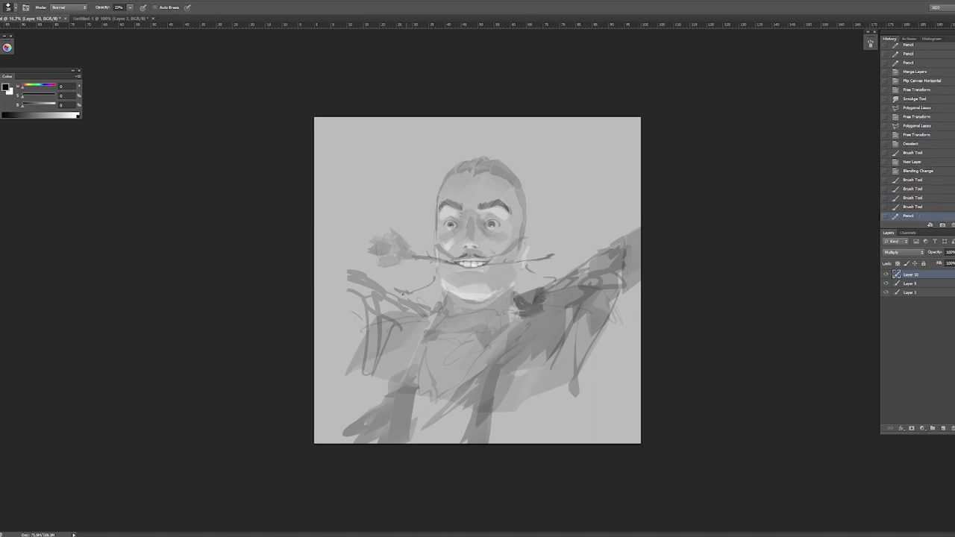
{"action": "key", "text": "e"}
{"action": "mouse_move", "coordinate": [403, 294]}
{"action": "left_mouse_down"}
{"action": "mouse_move", "coordinate": [433, 285]}
{"action": "mouse_move", "coordinate": [411, 355]}
{"action": "left_mouse_up"}
Step: Sketch pencil strokes along the right shoulder, both arms and the left body edge
{"action": "left_click_drag", "start_coordinate": [526, 294], "coordinate": [571, 273]}
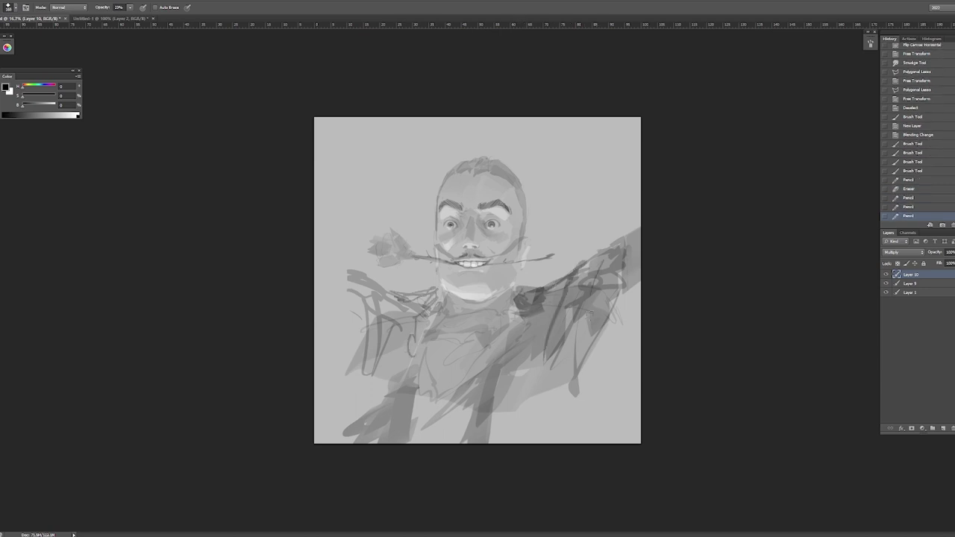
{"action": "left_click_drag", "start_coordinate": [589, 314], "coordinate": [575, 373]}
{"action": "mouse_move", "coordinate": [325, 235]}
{"action": "left_mouse_down"}
{"action": "mouse_move", "coordinate": [351, 288]}
{"action": "mouse_move", "coordinate": [365, 287]}
{"action": "left_mouse_up"}
{"action": "mouse_move", "coordinate": [642, 210]}
{"action": "left_mouse_down"}
{"action": "mouse_move", "coordinate": [621, 333]}
{"action": "mouse_move", "coordinate": [575, 424]}
{"action": "mouse_move", "coordinate": [593, 433]}
{"action": "left_mouse_up"}
{"action": "mouse_move", "coordinate": [371, 374]}
{"action": "left_mouse_down"}
{"action": "mouse_move", "coordinate": [347, 353]}
{"action": "mouse_move", "coordinate": [342, 403]}
{"action": "left_mouse_up"}
{"action": "left_click_drag", "start_coordinate": [323, 388], "coordinate": [316, 270]}
{"action": "left_click_drag", "start_coordinate": [315, 321], "coordinate": [332, 357]}
{"action": "left_click_drag", "start_coordinate": [323, 376], "coordinate": [334, 402]}
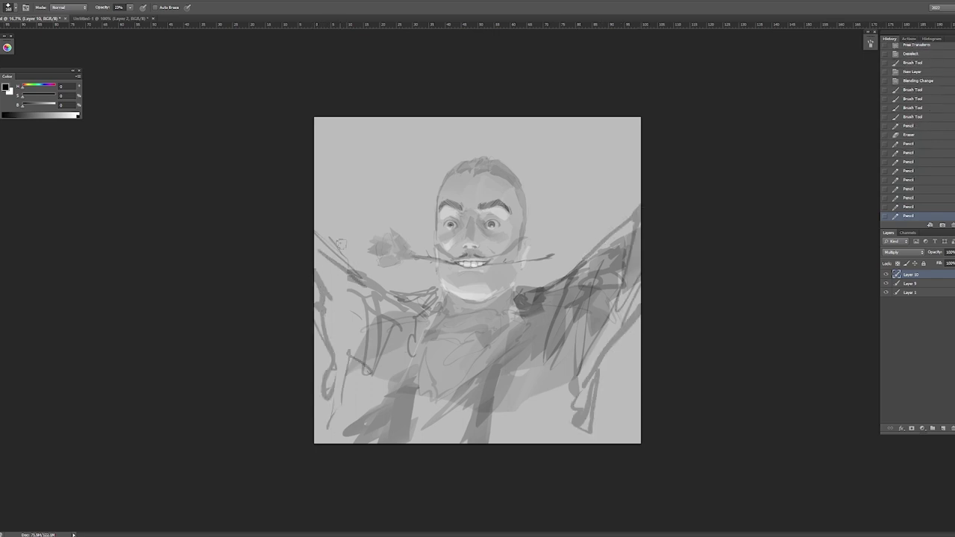
{"action": "mouse_move", "coordinate": [358, 244]}
{"action": "left_mouse_down"}
{"action": "mouse_move", "coordinate": [396, 254]}
{"action": "mouse_move", "coordinate": [418, 246]}
{"action": "mouse_move", "coordinate": [422, 278]}
{"action": "left_mouse_up"}
Step: Darken the rose petals, zoom out to the whole painting, and mirror the canvas back
{"action": "key", "text": "z"}
{"action": "left_click_drag", "start_coordinate": [575, 279], "coordinate": [583, 279]}
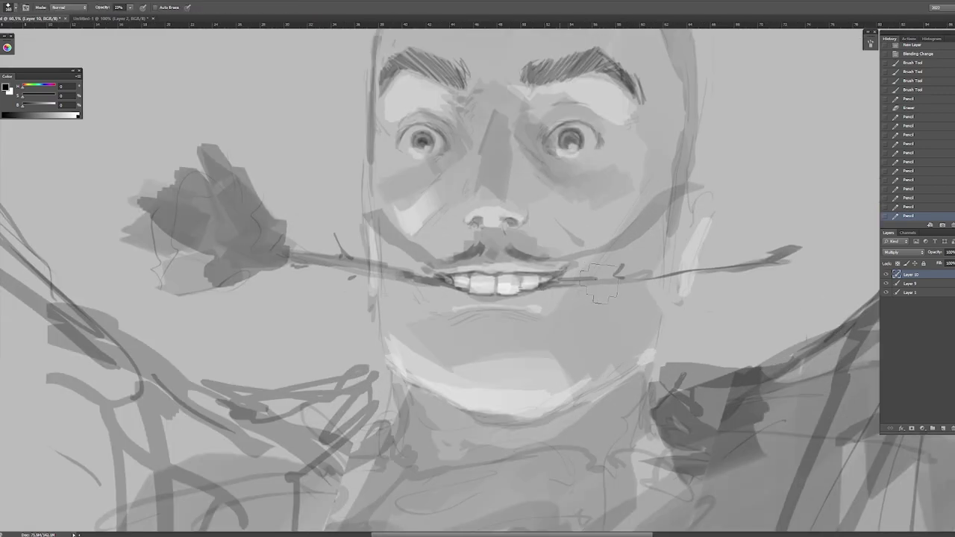
{"action": "left_click_drag", "start_coordinate": [746, 280], "coordinate": [622, 307]}
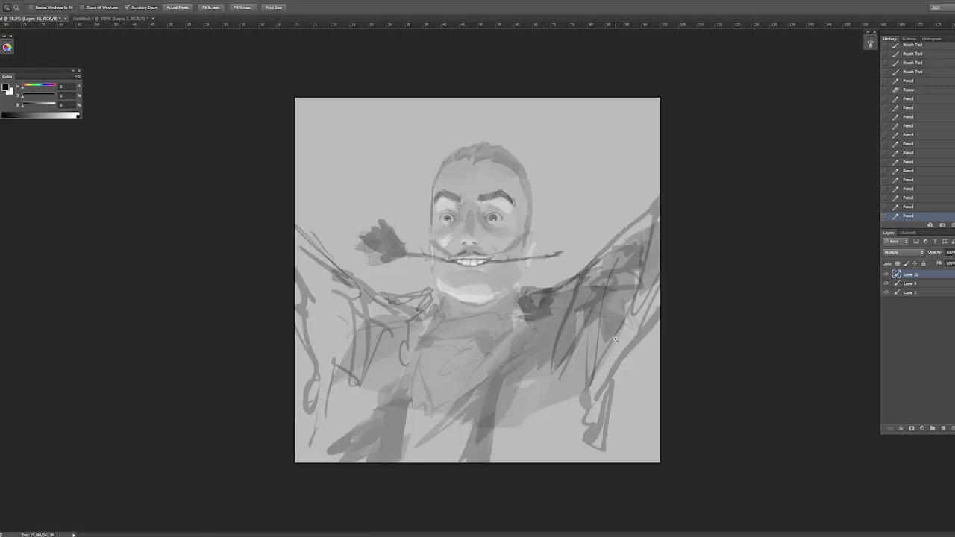
{"action": "key", "text": "h"}
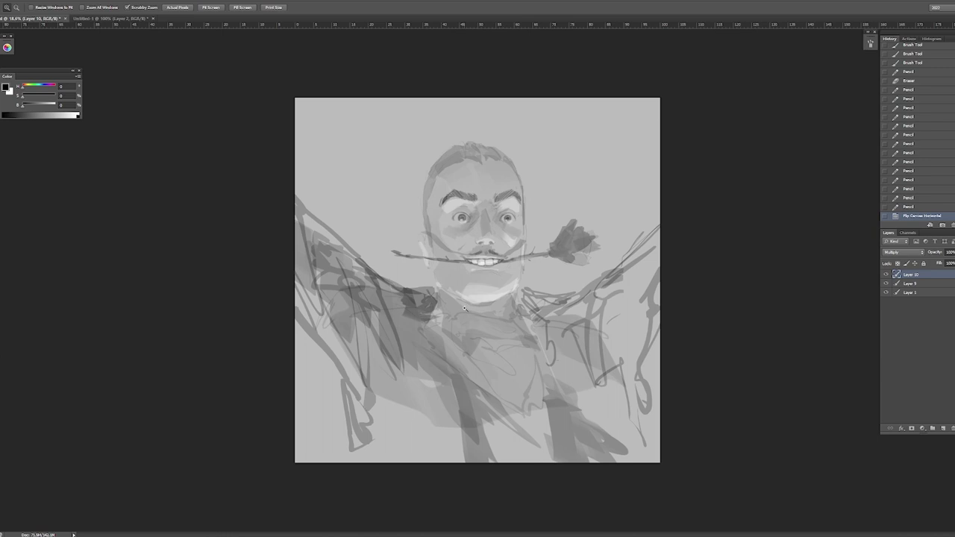
Step: Copy the right eye to its own layer and warp it slightly larger
{"action": "left_click_drag", "start_coordinate": [494, 211], "coordinate": [586, 262]}
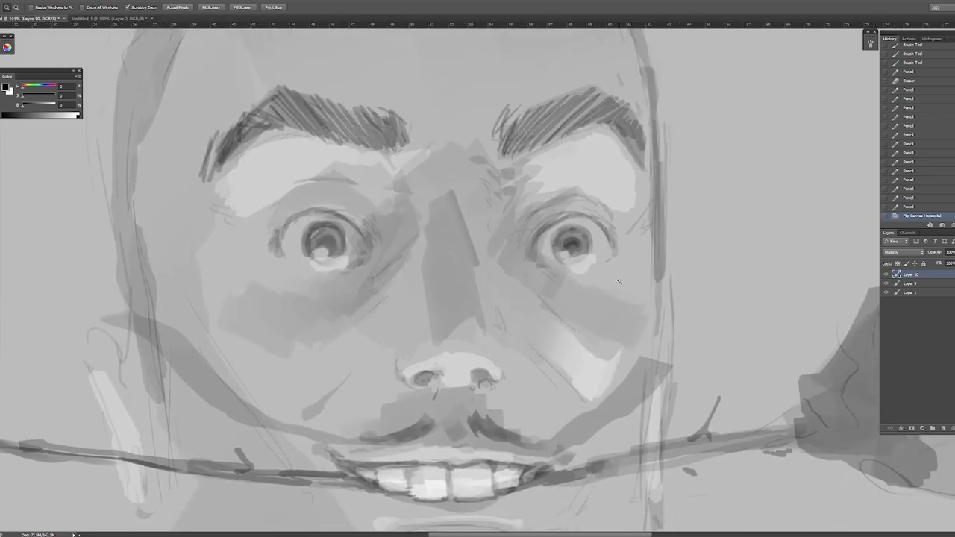
{"action": "key", "text": "l"}
{"action": "left_click", "coordinate": [507, 257]}
{"action": "key", "text": "ctrl+e"}
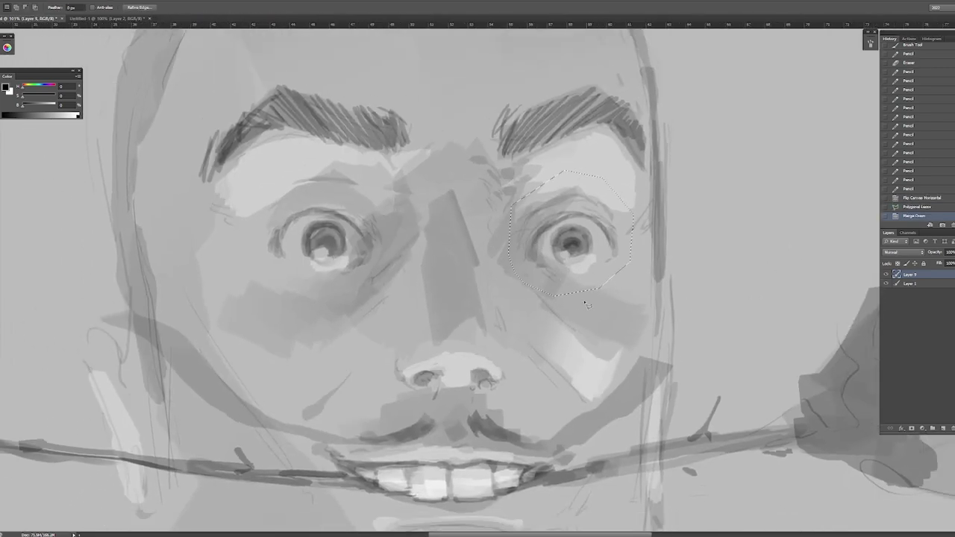
{"action": "key", "text": "ctrl+j"}
{"action": "key", "text": "ctrl+t"}
{"action": "left_click", "coordinate": [348, 9]}
{"action": "mouse_move", "coordinate": [567, 239]}
{"action": "left_mouse_down"}
{"action": "mouse_move", "coordinate": [546, 218]}
{"action": "mouse_move", "coordinate": [576, 268]}
{"action": "mouse_move", "coordinate": [573, 241]}
{"action": "left_mouse_up"}
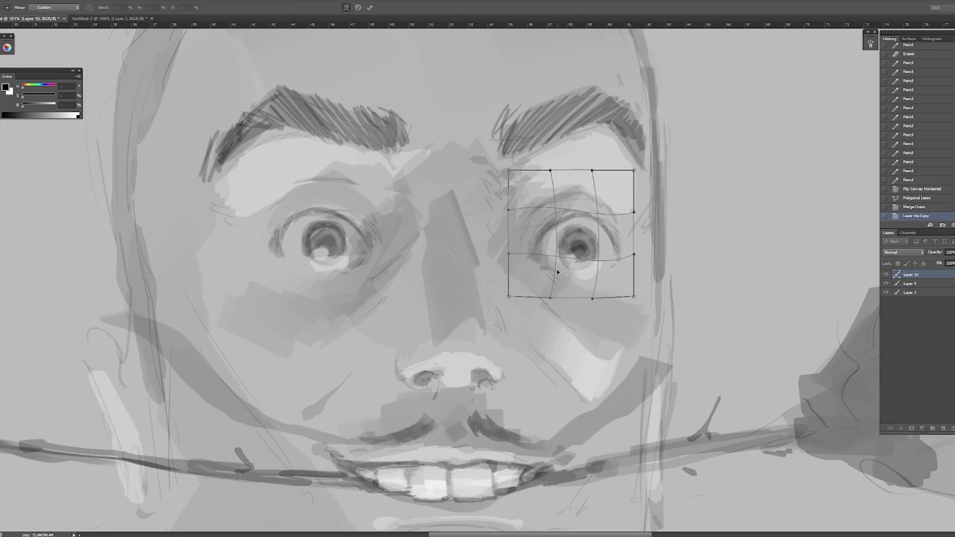
{"action": "key", "text": "Return"}
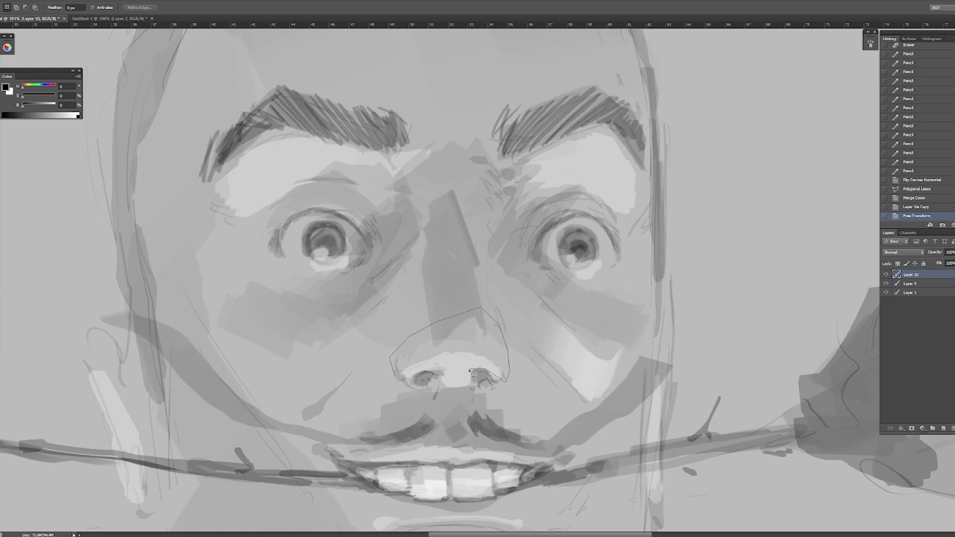
Step: Merge the eye layer down, copy the lassoed nose to a layer, and start warping it
{"action": "left_click", "coordinate": [402, 385]}
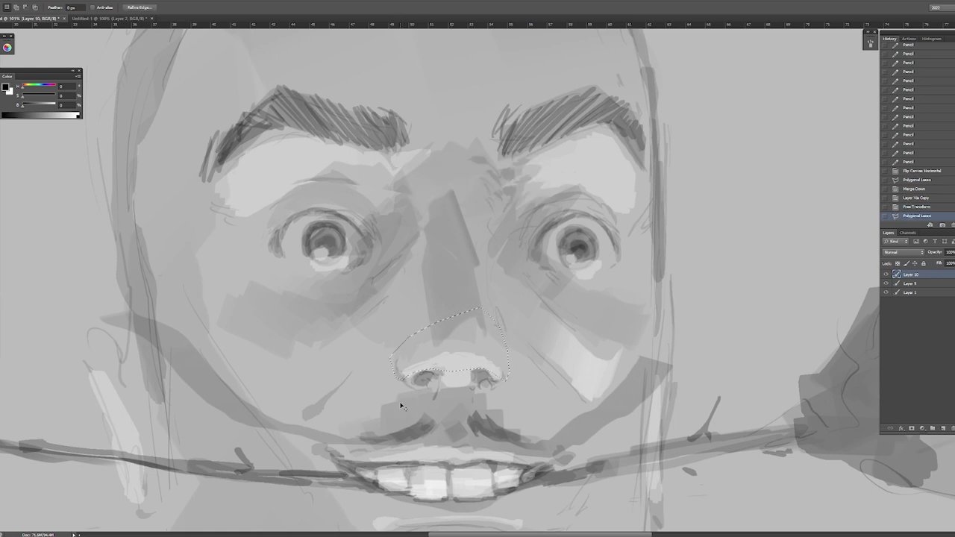
{"action": "key", "text": "ctrl+e"}
{"action": "key", "text": "ctrl+j"}
{"action": "key", "text": "ctrl+t"}
{"action": "left_click", "coordinate": [348, 9]}
Step: Warp the nose upward and apply it, undoing a trial redraw around the left nostril
{"action": "mouse_move", "coordinate": [457, 357]}
{"action": "left_mouse_down"}
{"action": "mouse_move", "coordinate": [465, 339]}
{"action": "mouse_move", "coordinate": [461, 369]}
{"action": "mouse_move", "coordinate": [450, 369]}
{"action": "left_mouse_up"}
{"action": "key", "text": "Return"}
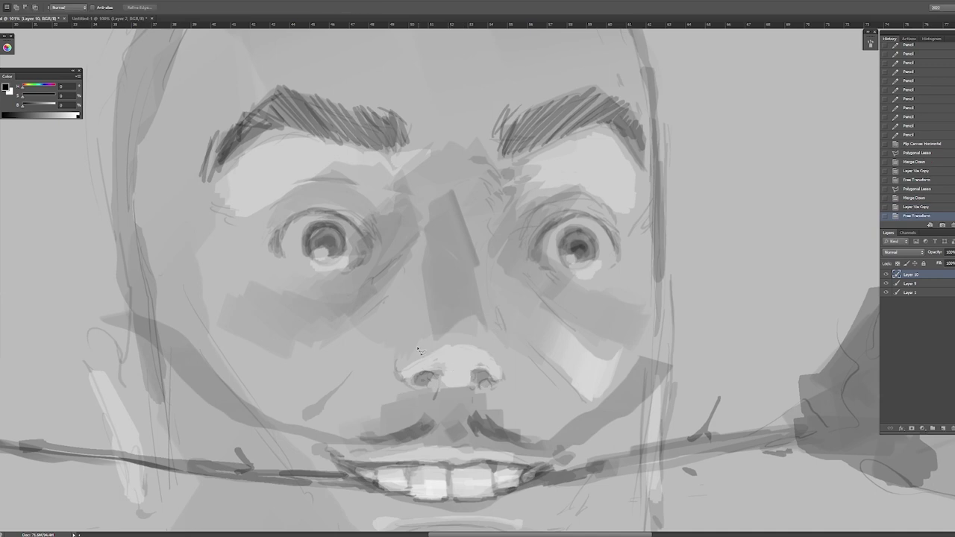
{"action": "key", "text": "b"}
{"action": "scroll", "coordinate": [454, 356], "scroll_direction": "up", "scroll_amount": 2}
{"action": "mouse_move", "coordinate": [412, 341]}
{"action": "left_mouse_down"}
{"action": "mouse_move", "coordinate": [446, 327]}
{"action": "mouse_move", "coordinate": [512, 351]}
{"action": "left_mouse_up"}
{"action": "key", "text": "ctrl+z"}
{"action": "scroll", "coordinate": [512, 351], "scroll_direction": "down", "scroll_amount": 5}
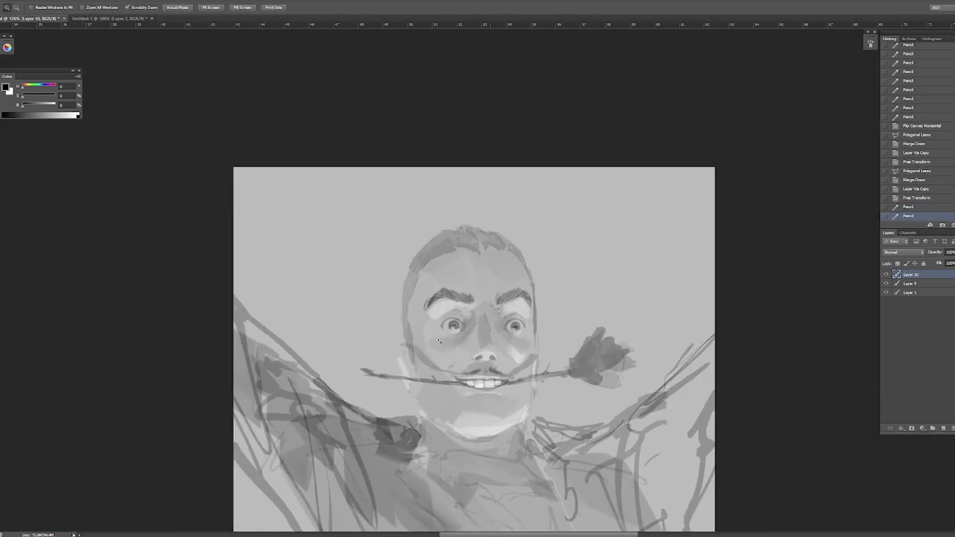
{"action": "scroll", "coordinate": [451, 299], "scroll_direction": "up", "scroll_amount": 5}
Step: Darken and extend both sides of the mustache and mark the upper lip's corner
{"action": "left_click_drag", "start_coordinate": [450, 299], "coordinate": [413, 302]}
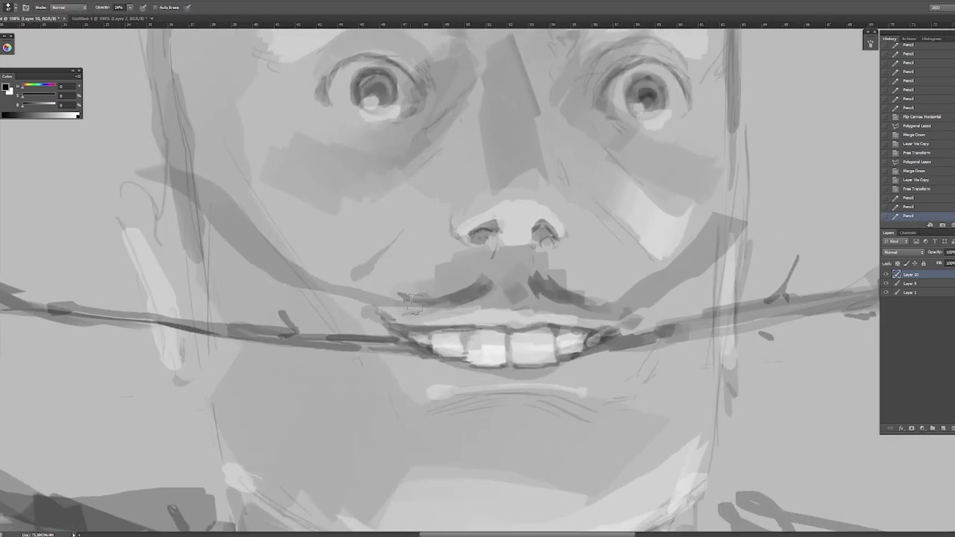
{"action": "left_click_drag", "start_coordinate": [469, 287], "coordinate": [448, 298]}
{"action": "left_click_drag", "start_coordinate": [536, 289], "coordinate": [571, 315]}
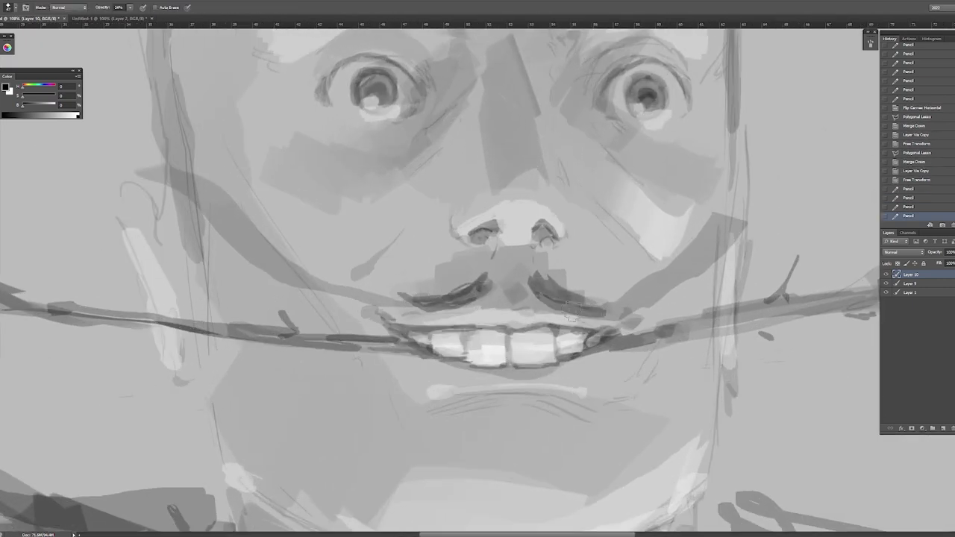
{"action": "left_click_drag", "start_coordinate": [409, 284], "coordinate": [385, 303]}
{"action": "left_click_drag", "start_coordinate": [608, 298], "coordinate": [627, 317]}
{"action": "scroll", "coordinate": [492, 275], "scroll_direction": "down", "scroll_amount": 5}
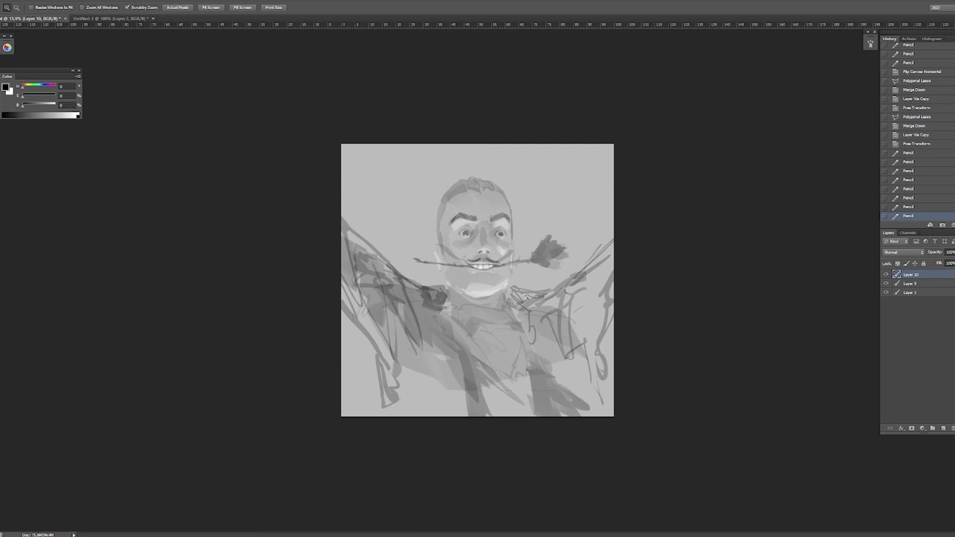
{"action": "scroll", "coordinate": [493, 275], "scroll_direction": "up", "scroll_amount": 4}
{"action": "scroll", "coordinate": [492, 275], "scroll_direction": "down", "scroll_amount": 3}
Step: Darken the head's left contour with the pencil and erase stray marks along it
{"action": "key", "text": "b"}
{"action": "mouse_move", "coordinate": [388, 142]}
{"action": "left_mouse_down"}
{"action": "mouse_move", "coordinate": [374, 195]}
{"action": "mouse_move", "coordinate": [379, 291]}
{"action": "left_mouse_up"}
{"action": "key", "text": "e"}
{"action": "left_click_drag", "start_coordinate": [366, 221], "coordinate": [370, 255]}
{"action": "left_click_drag", "start_coordinate": [394, 226], "coordinate": [394, 251]}
{"action": "key", "text": "b"}
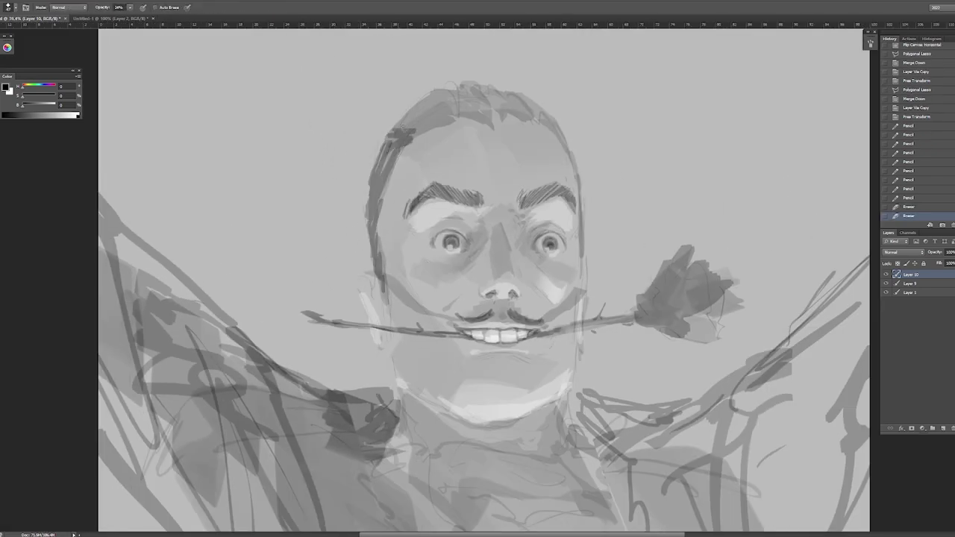
Step: Hatch darker hair across the top of the head
{"action": "left_click_drag", "start_coordinate": [390, 131], "coordinate": [469, 91]}
{"action": "mouse_move", "coordinate": [454, 124]}
{"action": "left_mouse_down"}
{"action": "mouse_move", "coordinate": [496, 86]}
{"action": "mouse_move", "coordinate": [518, 111]}
{"action": "mouse_move", "coordinate": [509, 109]}
{"action": "mouse_move", "coordinate": [538, 97]}
{"action": "mouse_move", "coordinate": [565, 115]}
{"action": "left_mouse_up"}
{"action": "key", "text": "z"}
{"action": "scroll", "coordinate": [514, 151], "scroll_direction": "down", "scroll_amount": 2}
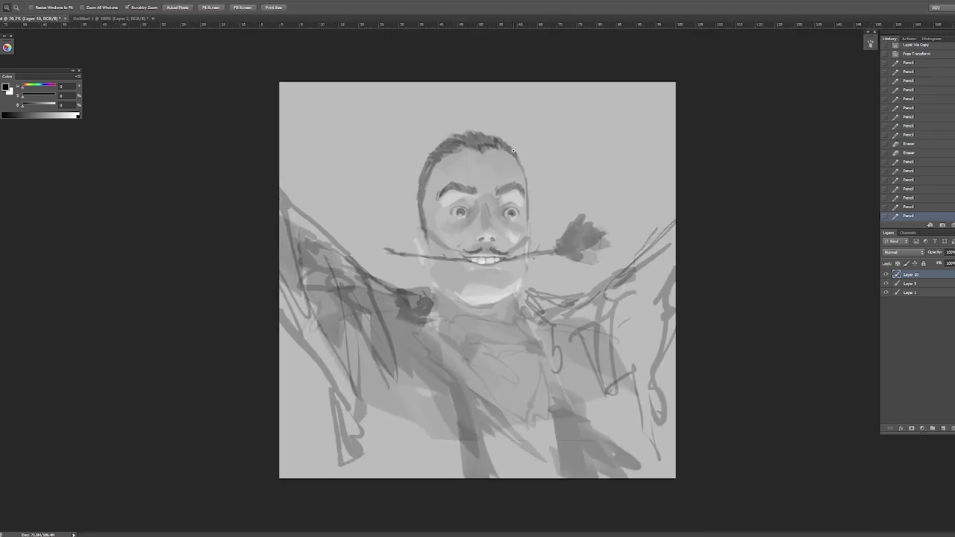
{"action": "scroll", "coordinate": [481, 152], "scroll_direction": "up", "scroll_amount": 2}
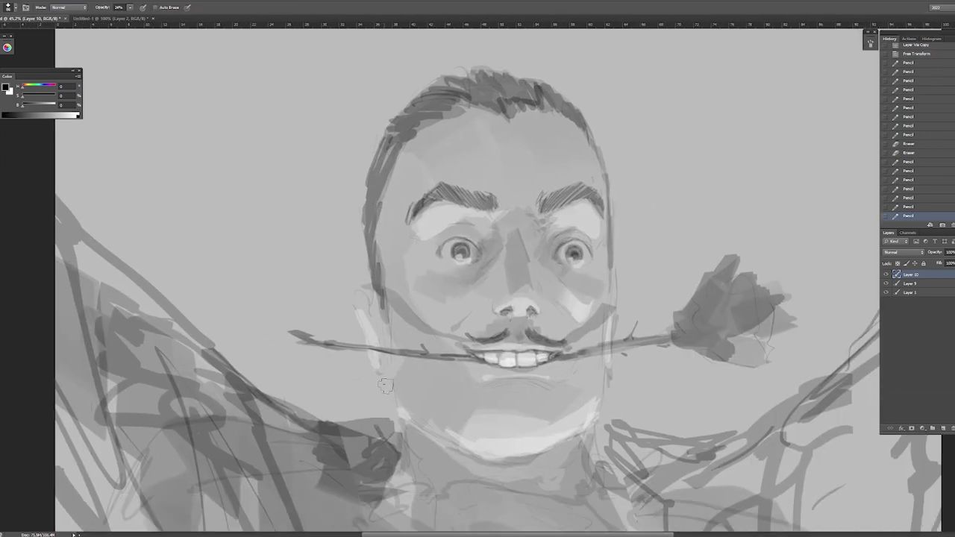
{"action": "scroll", "coordinate": [386, 379], "scroll_direction": "down", "scroll_amount": 1}
{"action": "scroll", "coordinate": [397, 369], "scroll_direction": "down", "scroll_amount": 3}
{"action": "scroll", "coordinate": [385, 273], "scroll_direction": "up", "scroll_amount": 3}
Step: Reinforce the left hair outline from the temple toward the crown
{"action": "key", "text": "b"}
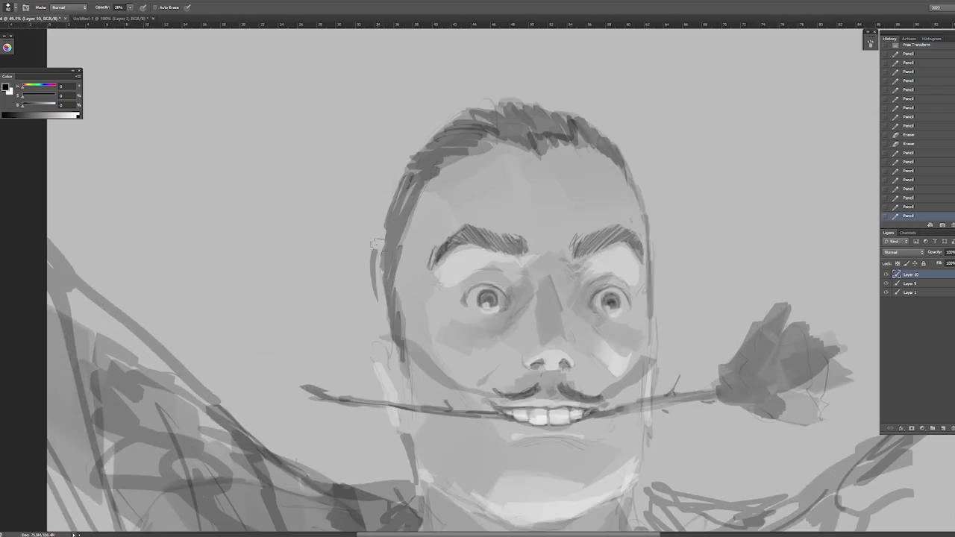
{"action": "left_click_drag", "start_coordinate": [377, 244], "coordinate": [382, 336]}
{"action": "left_click_drag", "start_coordinate": [382, 280], "coordinate": [394, 349]}
{"action": "mouse_move", "coordinate": [373, 247]}
{"action": "left_mouse_down"}
{"action": "mouse_move", "coordinate": [422, 143]}
{"action": "mouse_move", "coordinate": [480, 107]}
{"action": "mouse_move", "coordinate": [553, 112]}
{"action": "mouse_move", "coordinate": [613, 157]}
{"action": "left_mouse_up"}
{"action": "scroll", "coordinate": [620, 146], "scroll_direction": "down", "scroll_amount": 4}
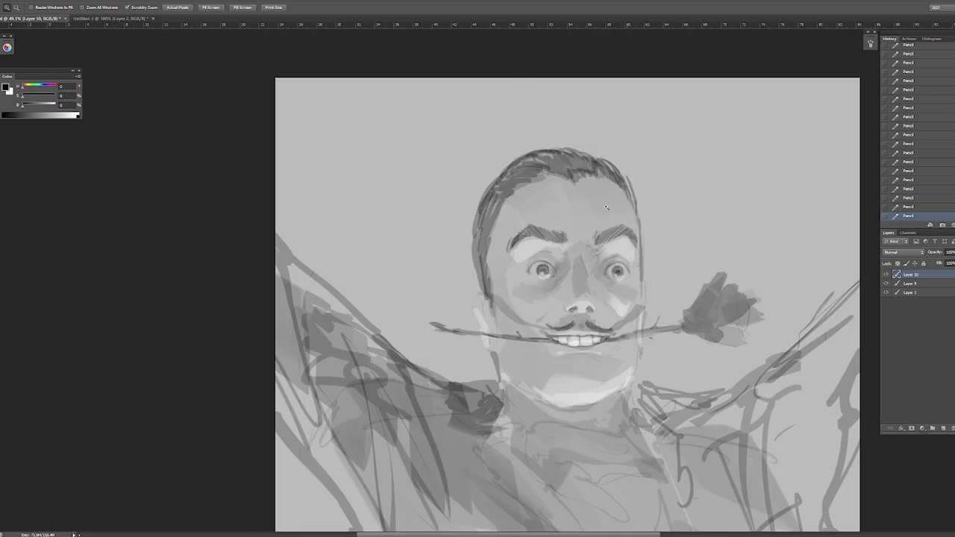
Step: Mirror the canvas to check, then darken the upper lip line and its corner
{"action": "key", "text": "h"}
{"action": "scroll", "coordinate": [505, 263], "scroll_direction": "up", "scroll_amount": 2}
{"action": "scroll", "coordinate": [506, 263], "scroll_direction": "up", "scroll_amount": 3}
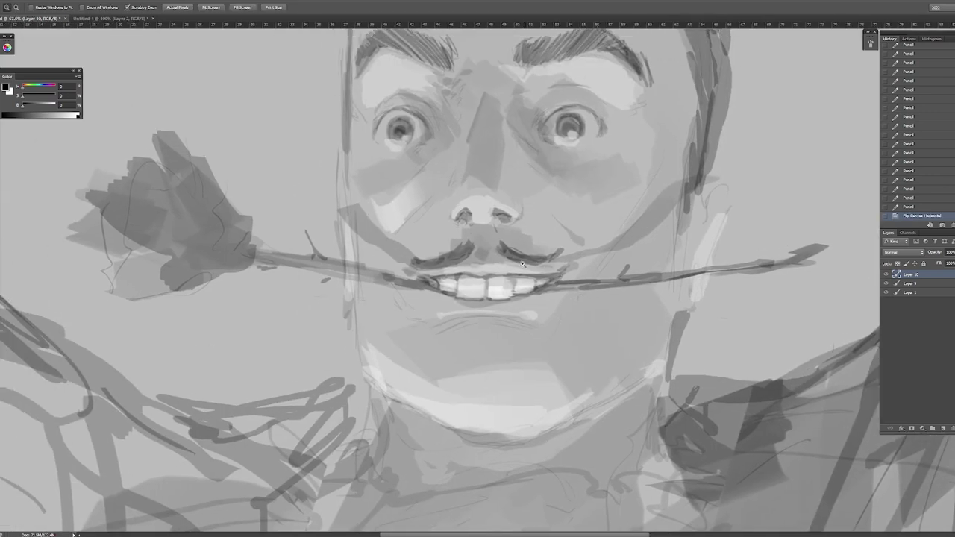
{"action": "left_click_drag", "start_coordinate": [430, 275], "coordinate": [593, 268]}
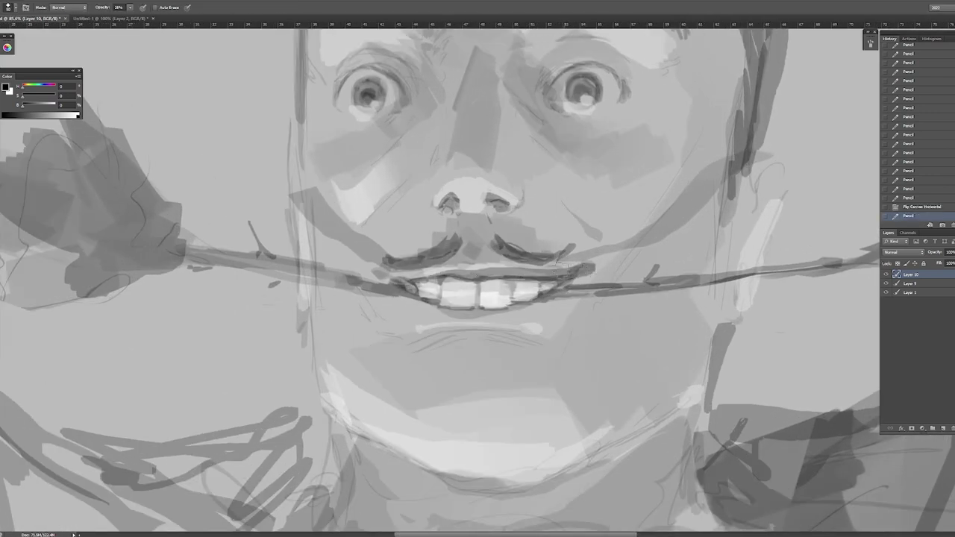
{"action": "left_click_drag", "start_coordinate": [370, 268], "coordinate": [415, 284]}
{"action": "scroll", "coordinate": [477, 284], "scroll_direction": "down", "scroll_amount": 4}
{"action": "scroll", "coordinate": [496, 239], "scroll_direction": "up", "scroll_amount": 5}
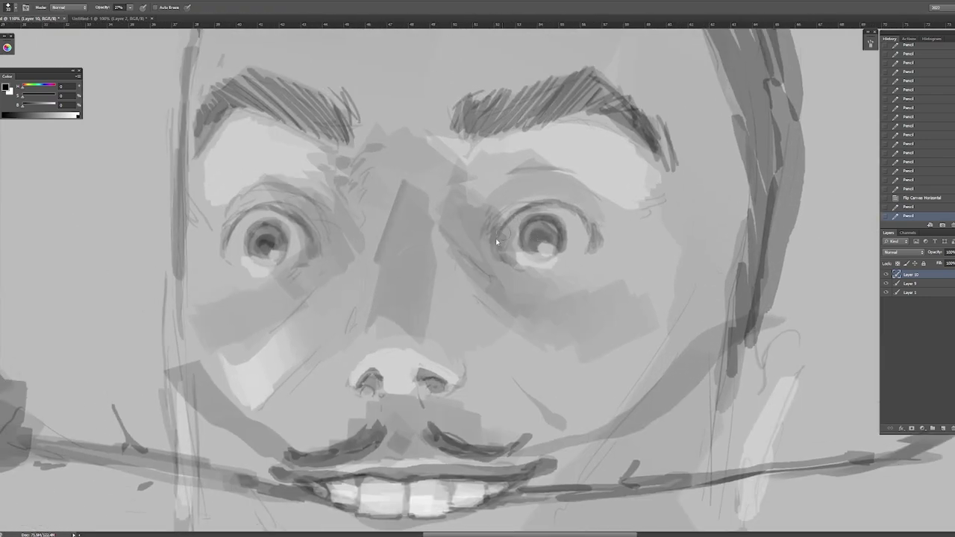
Step: Darken both eye outlines and the right eyelid, outline the right ear, and merge the line work down
{"action": "left_click_drag", "start_coordinate": [496, 238], "coordinate": [543, 197]}
{"action": "left_click_drag", "start_coordinate": [519, 195], "coordinate": [583, 215]}
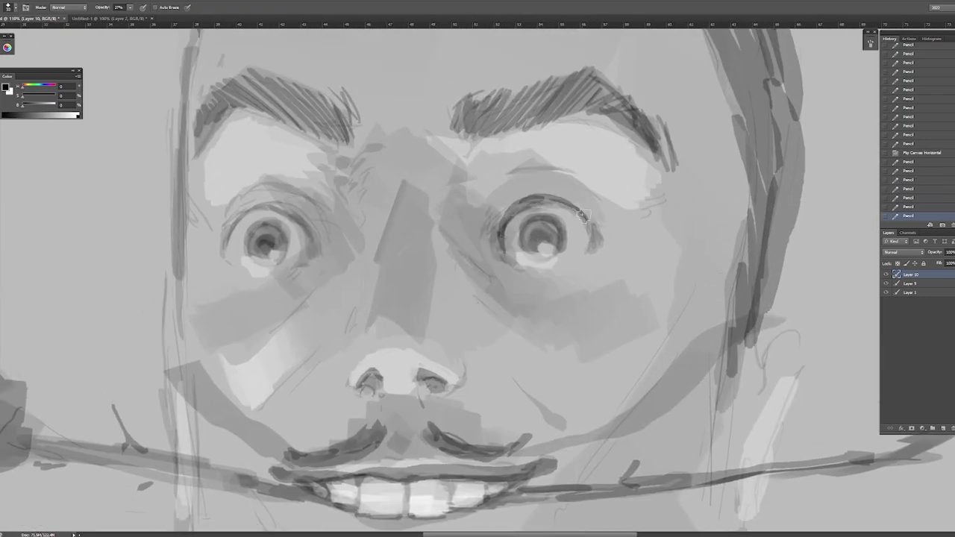
{"action": "mouse_move", "coordinate": [233, 223]}
{"action": "left_mouse_down"}
{"action": "mouse_move", "coordinate": [313, 224]}
{"action": "mouse_move", "coordinate": [319, 257]}
{"action": "left_mouse_up"}
{"action": "scroll", "coordinate": [320, 256], "scroll_direction": "down", "scroll_amount": 4}
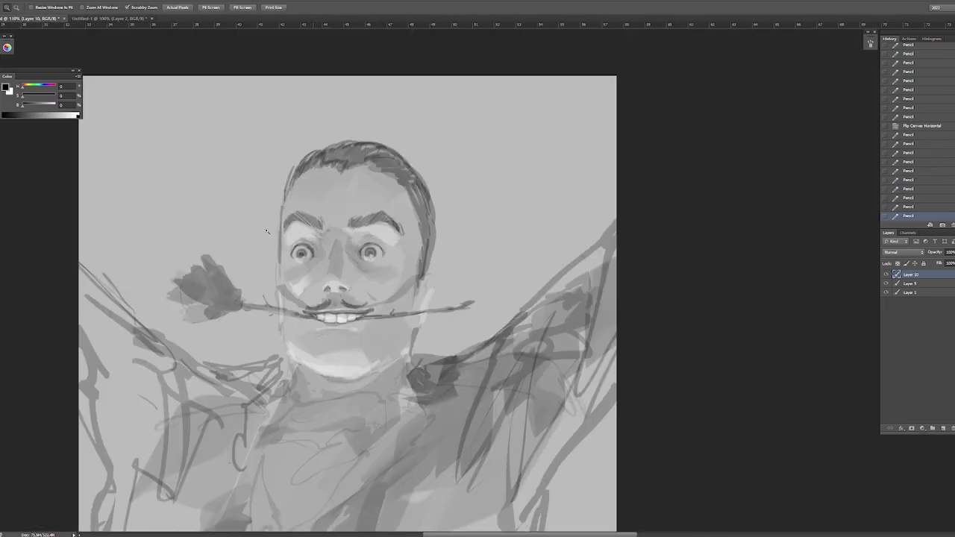
{"action": "scroll", "coordinate": [548, 245], "scroll_direction": "up", "scroll_amount": 3}
{"action": "scroll", "coordinate": [548, 245], "scroll_direction": "up", "scroll_amount": 1}
{"action": "mouse_move", "coordinate": [600, 251]}
{"action": "left_mouse_down"}
{"action": "mouse_move", "coordinate": [624, 239]}
{"action": "mouse_move", "coordinate": [618, 254]}
{"action": "left_mouse_up"}
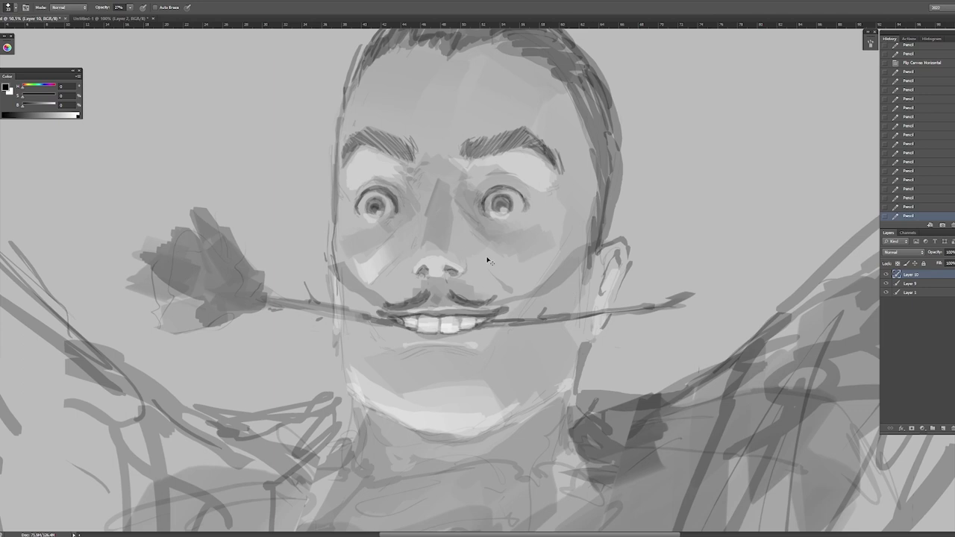
{"action": "key", "text": "ctrl+e"}
{"action": "key", "text": "shift+b"}
{"action": "key", "text": "shift+b"}
Step: Blend and lighten the cheek beside the nose and extend the eyebrow's outer end
{"action": "left_click_drag", "start_coordinate": [511, 266], "coordinate": [515, 272]}
{"action": "left_click_drag", "start_coordinate": [483, 235], "coordinate": [480, 254]}
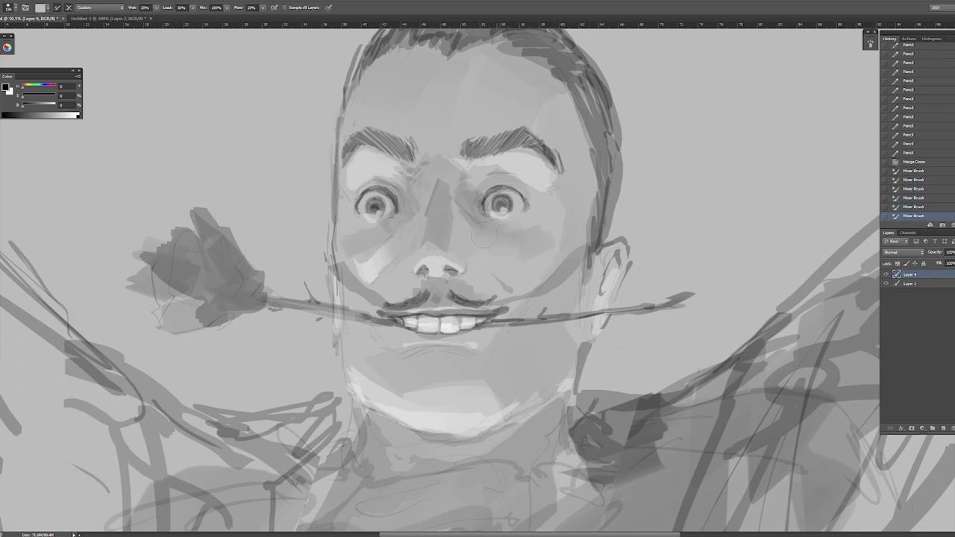
{"action": "left_click_drag", "start_coordinate": [368, 263], "coordinate": [391, 253]}
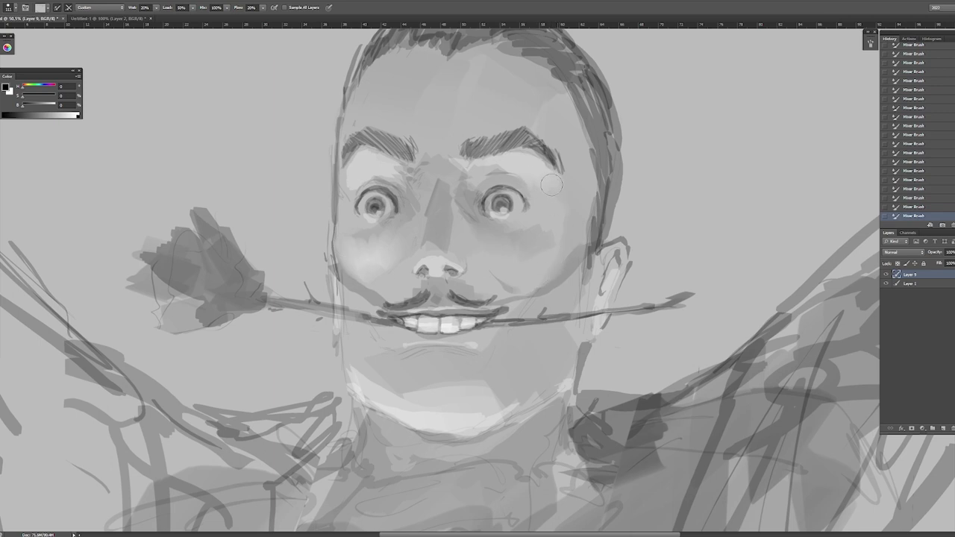
{"action": "left_click_drag", "start_coordinate": [539, 134], "coordinate": [559, 147]}
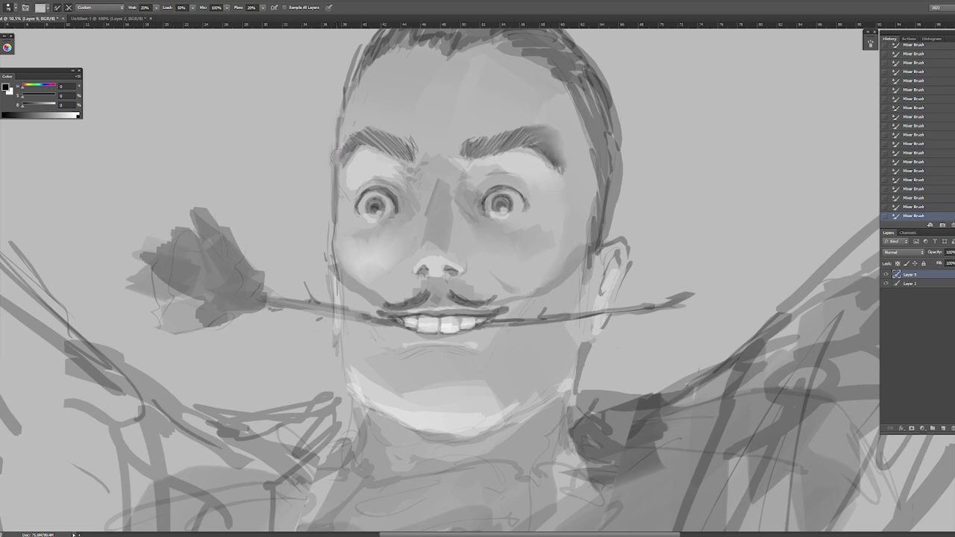
{"action": "key", "text": "z"}
{"action": "left_click_drag", "start_coordinate": [343, 137], "coordinate": [300, 182]}
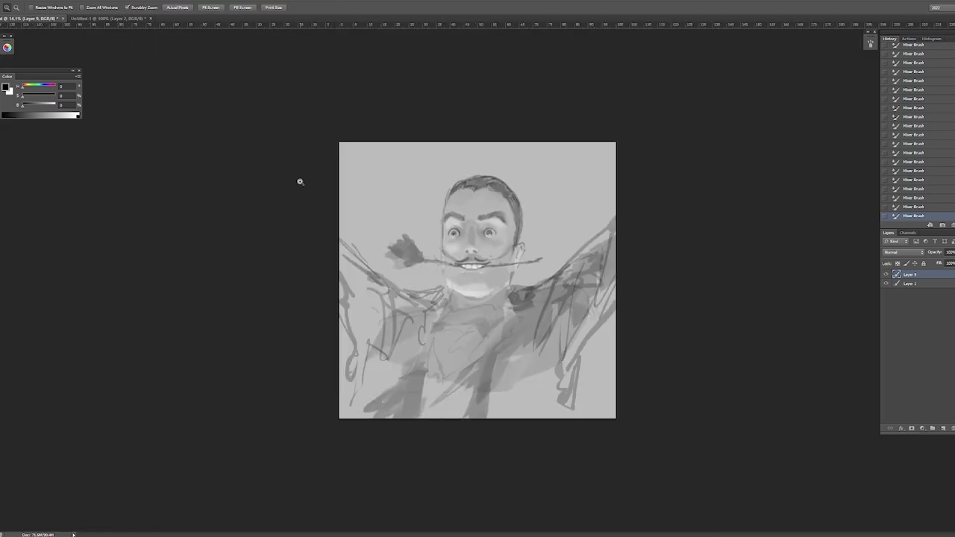
{"action": "mouse_move", "coordinate": [467, 188]}
{"action": "left_mouse_down"}
{"action": "mouse_move", "coordinate": [492, 188]}
{"action": "mouse_move", "coordinate": [517, 166]}
{"action": "left_mouse_up"}
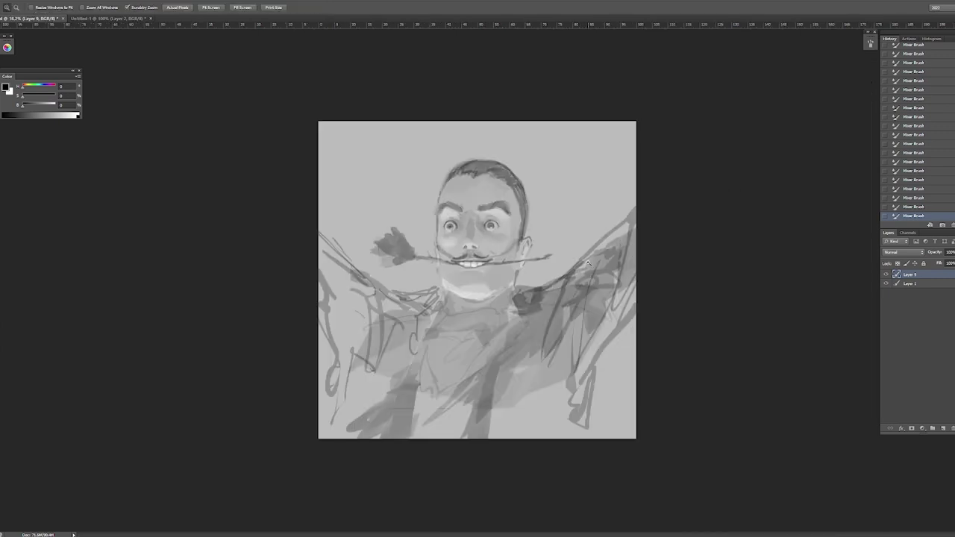
Step: Paint dark soft-brush strokes over the torso, both raised arms and the left shoulder
{"action": "key", "text": "b"}
{"action": "key", "text": "shift+b"}
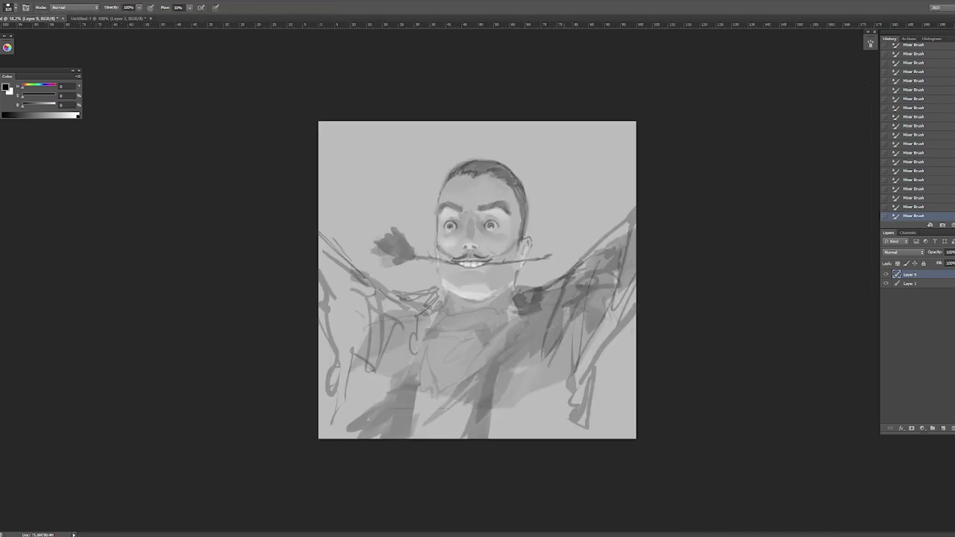
{"action": "mouse_move", "coordinate": [552, 395]}
{"action": "left_mouse_down"}
{"action": "mouse_move", "coordinate": [523, 385]}
{"action": "mouse_move", "coordinate": [528, 401]}
{"action": "mouse_move", "coordinate": [577, 375]}
{"action": "mouse_move", "coordinate": [528, 377]}
{"action": "mouse_move", "coordinate": [505, 364]}
{"action": "mouse_move", "coordinate": [512, 406]}
{"action": "mouse_move", "coordinate": [535, 314]}
{"action": "mouse_move", "coordinate": [575, 318]}
{"action": "mouse_move", "coordinate": [591, 337]}
{"action": "mouse_move", "coordinate": [625, 259]}
{"action": "mouse_move", "coordinate": [552, 302]}
{"action": "left_mouse_up"}
{"action": "left_click_drag", "start_coordinate": [436, 293], "coordinate": [385, 314]}
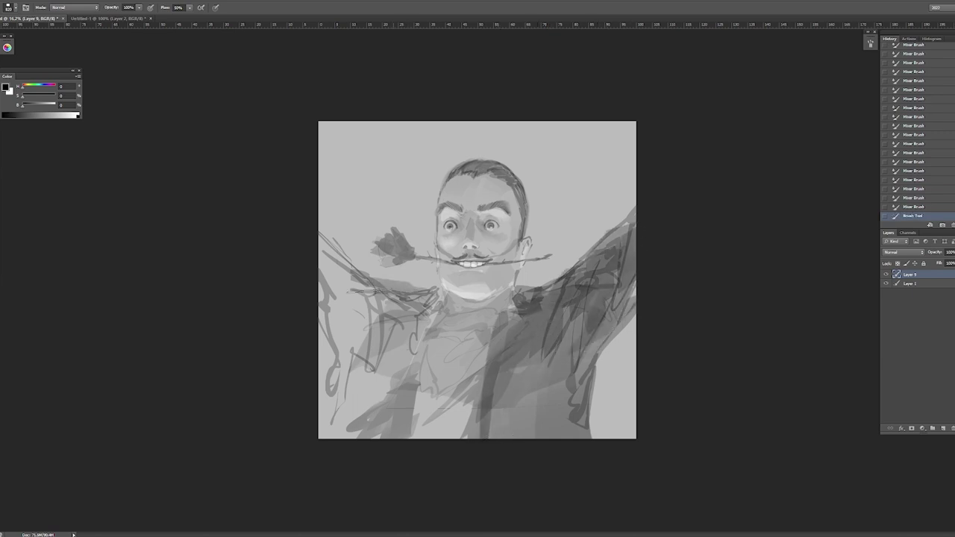
{"action": "mouse_move", "coordinate": [289, 212]}
{"action": "left_mouse_down"}
{"action": "mouse_move", "coordinate": [380, 321]}
{"action": "mouse_move", "coordinate": [382, 343]}
{"action": "left_mouse_up"}
{"action": "mouse_move", "coordinate": [321, 203]}
{"action": "left_mouse_down"}
{"action": "mouse_move", "coordinate": [369, 321]}
{"action": "mouse_move", "coordinate": [437, 293]}
{"action": "left_mouse_up"}
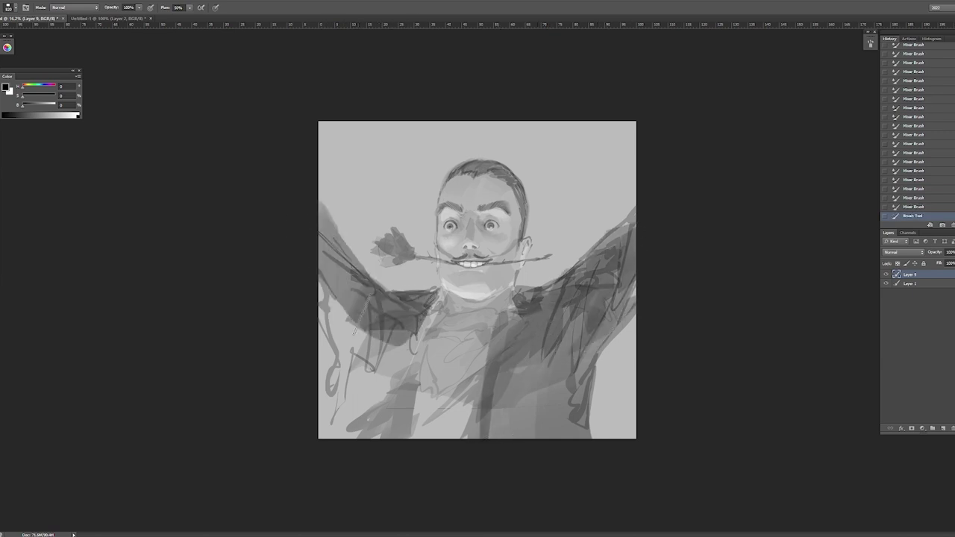
{"action": "mouse_move", "coordinate": [329, 284]}
{"action": "left_mouse_down"}
{"action": "mouse_move", "coordinate": [373, 403]}
{"action": "mouse_move", "coordinate": [407, 426]}
{"action": "mouse_move", "coordinate": [339, 459]}
{"action": "left_mouse_up"}
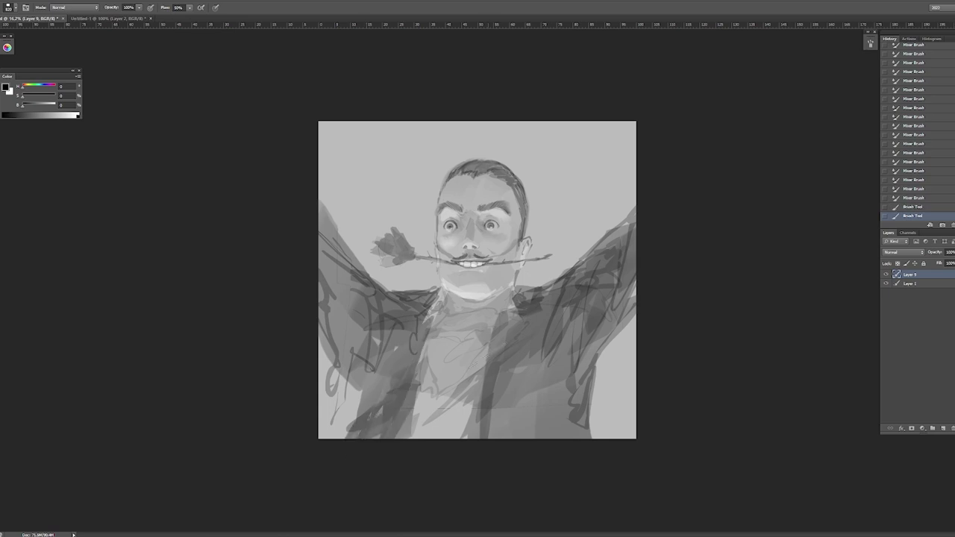
Step: Flip the canvas horizontally and reset the paint colour to black
{"action": "key", "text": "ctrl+shift+h"}
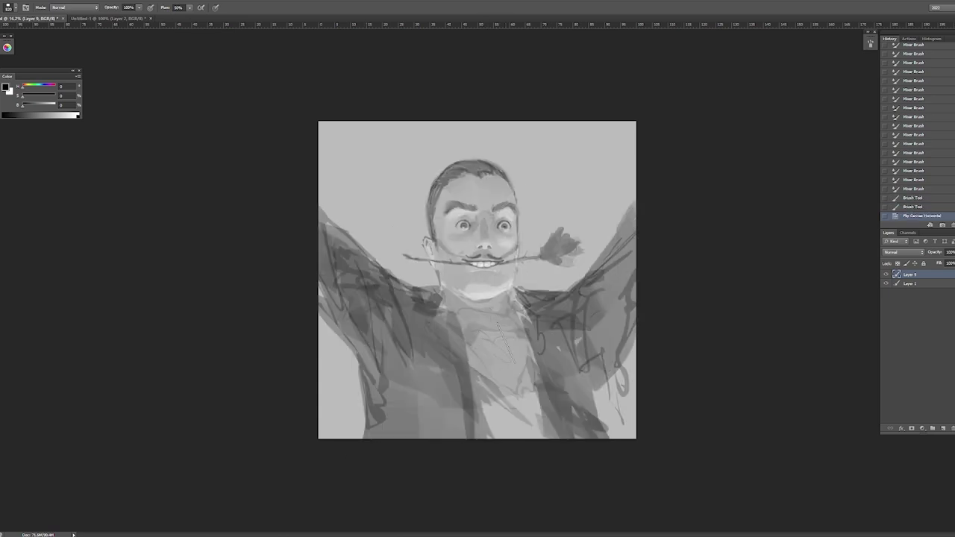
{"action": "left_click", "coordinate": [343, 385], "text": "alt"}
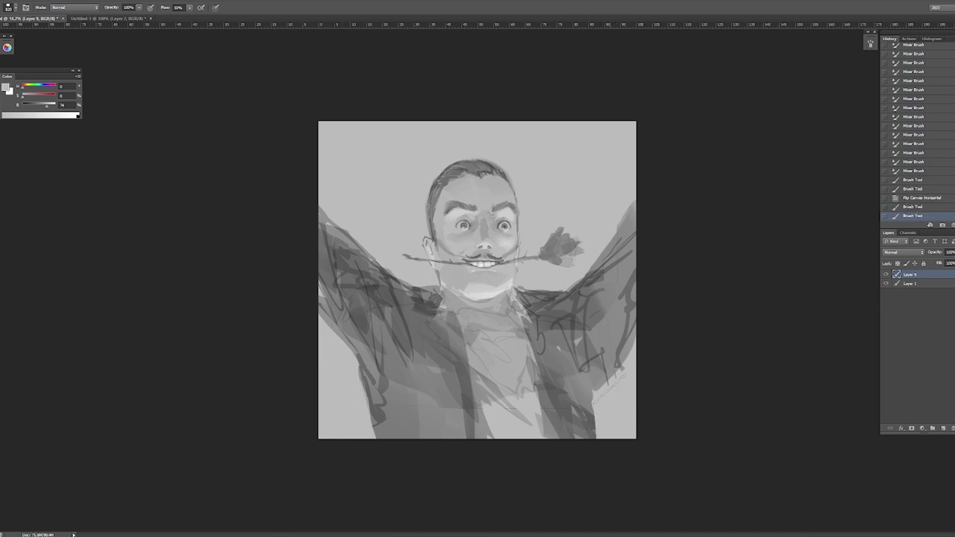
{"action": "key", "text": "d"}
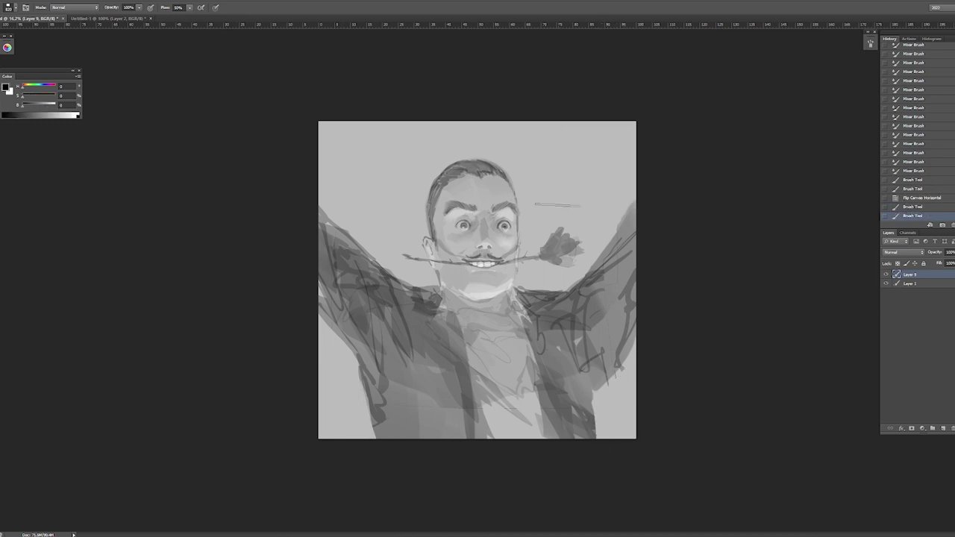
{"action": "scroll", "coordinate": [557, 205], "scroll_direction": "up", "scroll_amount": 5}
Step: Lasso the head top onto its own layer and warp it into a reshaped crown
{"action": "key", "text": "l"}
{"action": "left_click_drag", "start_coordinate": [531, 135], "coordinate": [553, 212]}
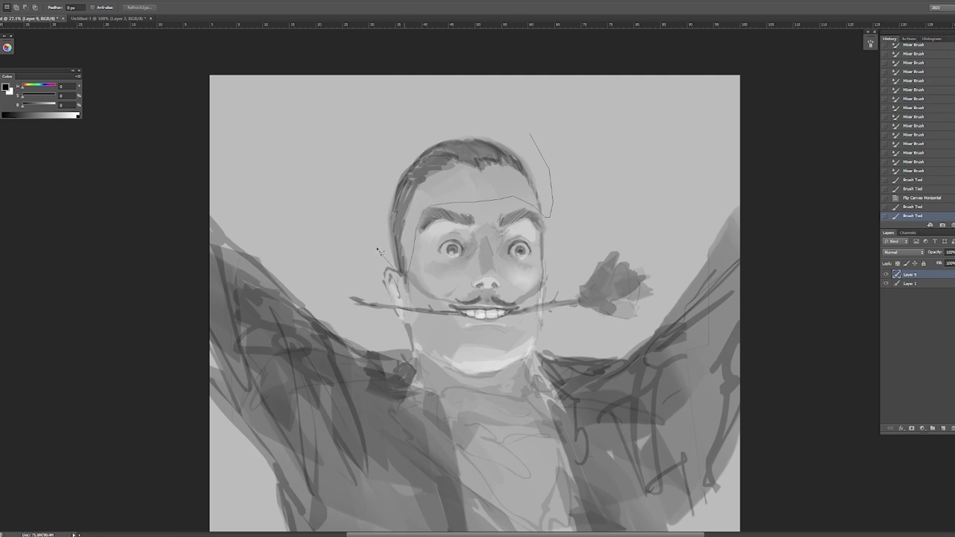
{"action": "key", "text": "ctrl+j"}
{"action": "key", "text": "ctrl+t"}
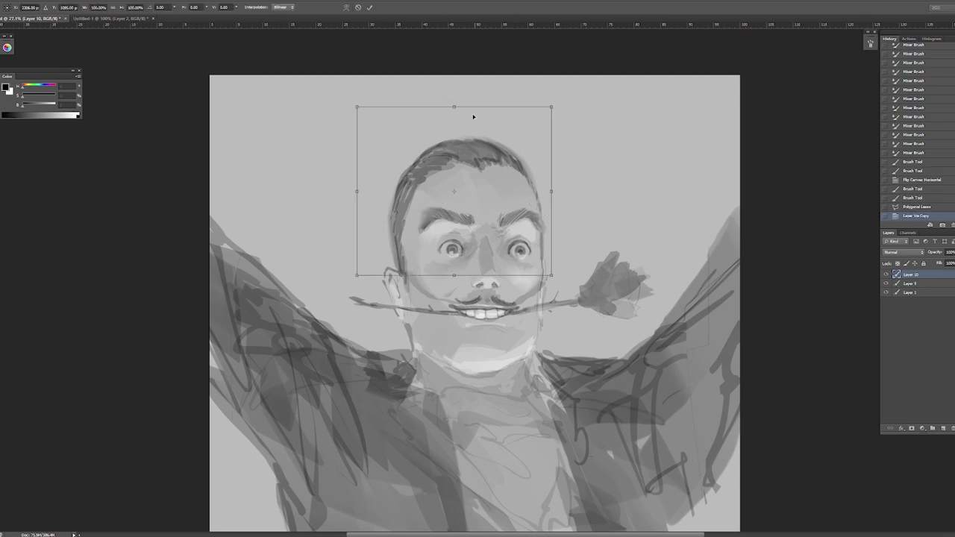
{"action": "left_click", "coordinate": [346, 7]}
{"action": "left_click_drag", "start_coordinate": [508, 134], "coordinate": [427, 188]}
{"action": "left_click_drag", "start_coordinate": [495, 179], "coordinate": [501, 179]}
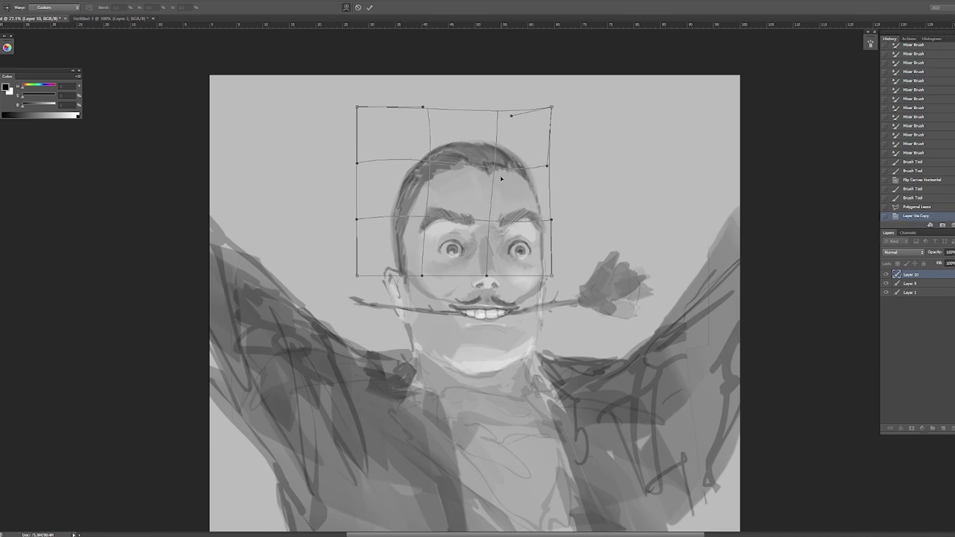
{"action": "key", "text": "Return"}
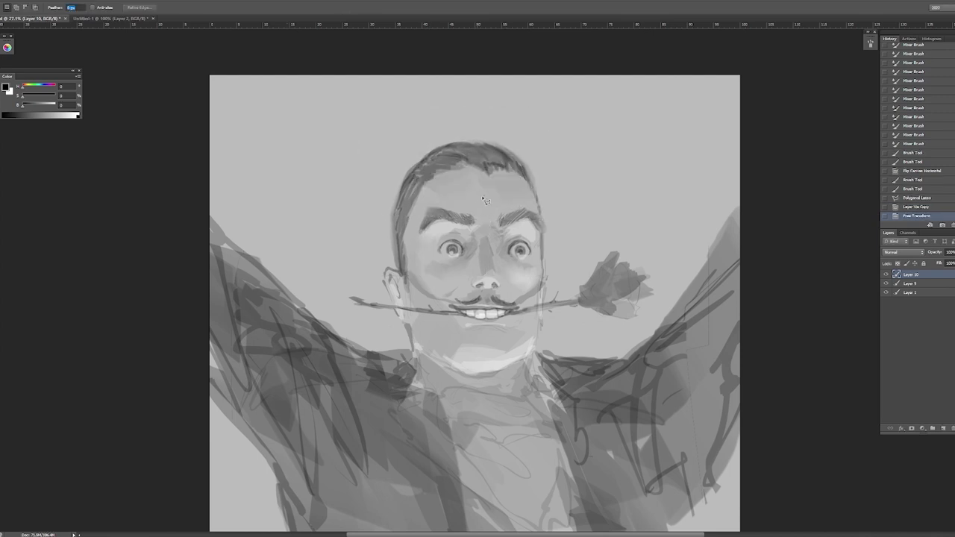
Step: Darken the hair above the forehead and on top, merge down, and erase marks beside the ear
{"action": "key", "text": "b"}
{"action": "key", "text": "shift+b"}
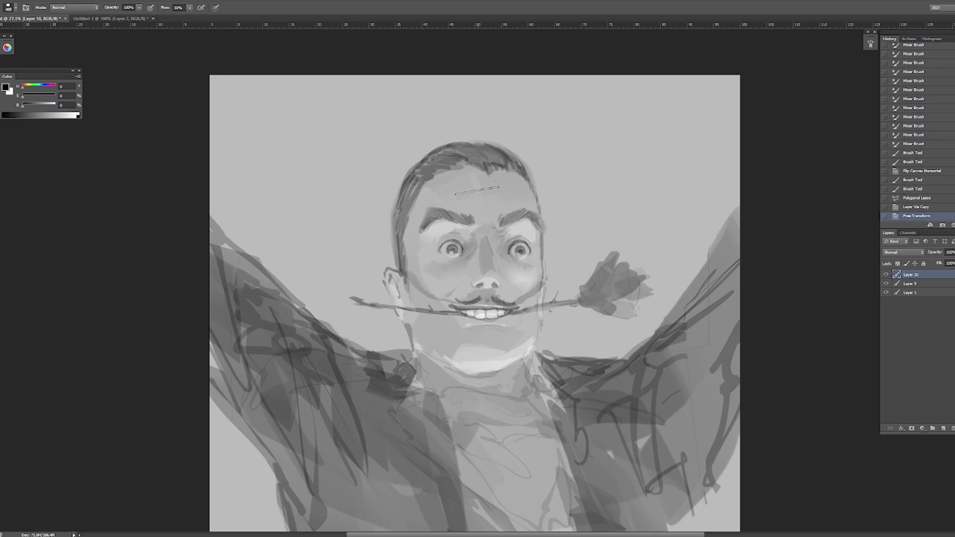
{"action": "left_click_drag", "start_coordinate": [478, 166], "coordinate": [441, 161]}
{"action": "mouse_move", "coordinate": [413, 208]}
{"action": "left_mouse_down"}
{"action": "mouse_move", "coordinate": [412, 168]}
{"action": "mouse_move", "coordinate": [436, 155]}
{"action": "mouse_move", "coordinate": [488, 157]}
{"action": "mouse_move", "coordinate": [526, 183]}
{"action": "left_mouse_up"}
{"action": "key", "text": "e"}
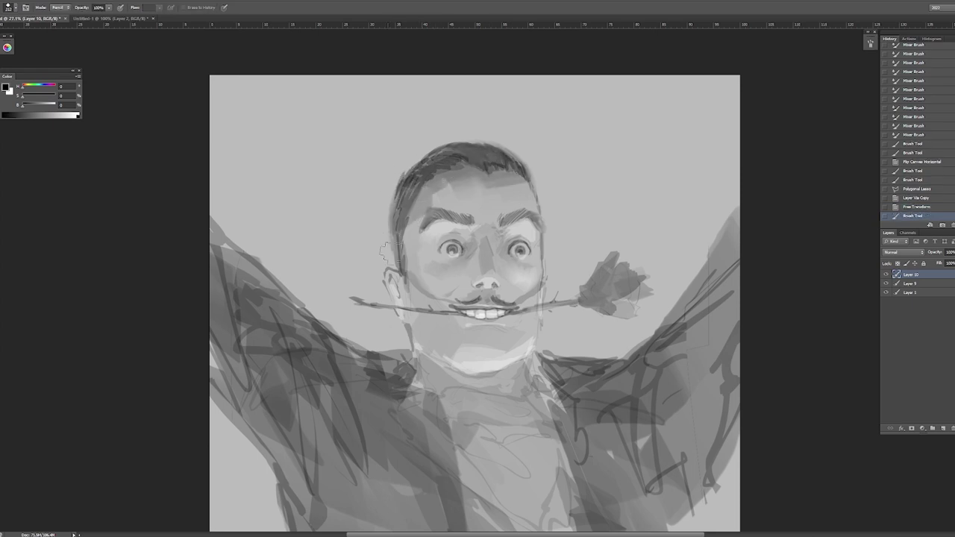
{"action": "key", "text": "ctrl+e"}
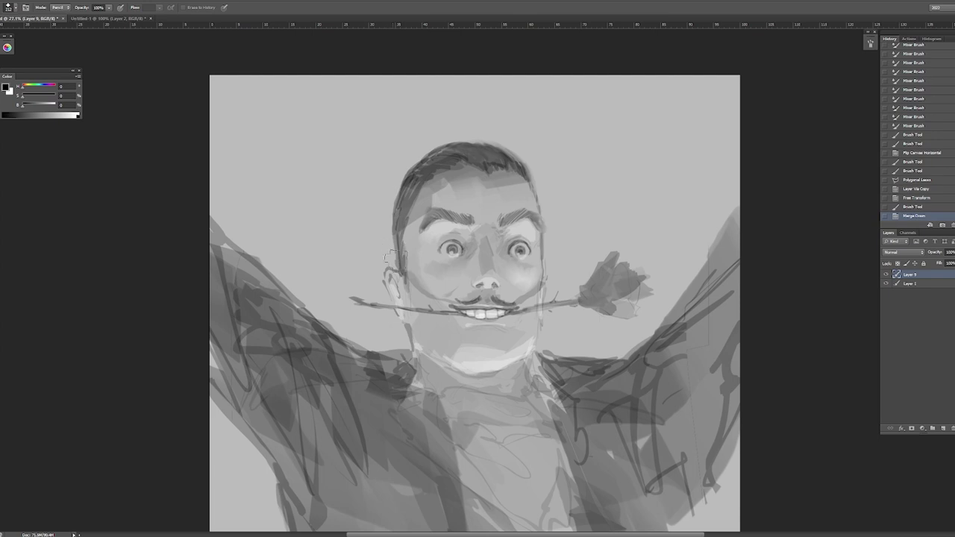
{"action": "left_click", "coordinate": [389, 257]}
Step: Darken the left side of the nose and the bridge between the eyes in black
{"action": "scroll", "coordinate": [448, 259], "scroll_direction": "up", "scroll_amount": 5}
{"action": "key", "text": "b"}
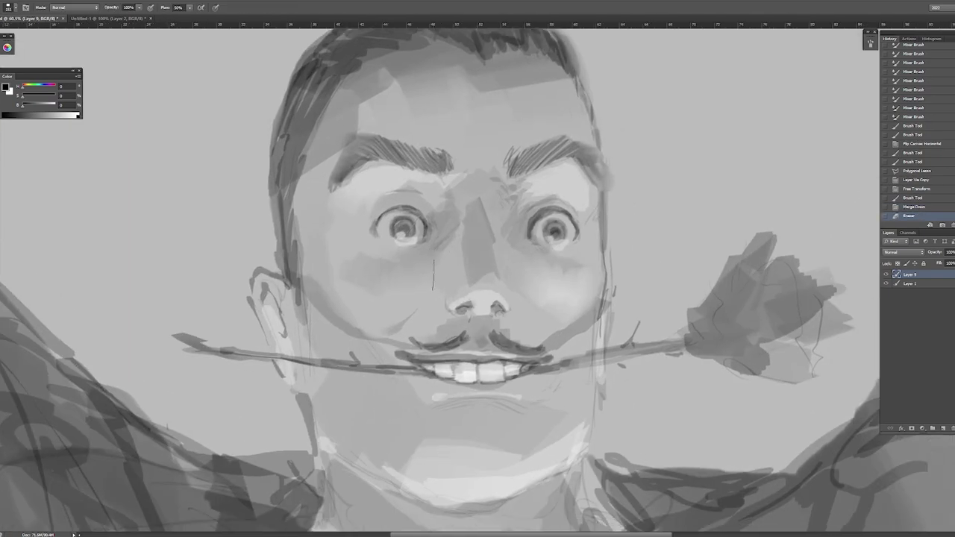
{"action": "mouse_move", "coordinate": [424, 251]}
{"action": "left_mouse_down"}
{"action": "mouse_move", "coordinate": [457, 300]}
{"action": "mouse_move", "coordinate": [451, 209]}
{"action": "mouse_move", "coordinate": [403, 178]}
{"action": "left_mouse_up"}
{"action": "left_click_drag", "start_coordinate": [477, 179], "coordinate": [459, 206]}
{"action": "key", "text": "z"}
{"action": "mouse_move", "coordinate": [461, 234]}
{"action": "left_mouse_down"}
{"action": "mouse_move", "coordinate": [417, 233]}
{"action": "mouse_move", "coordinate": [461, 233]}
{"action": "left_mouse_up"}
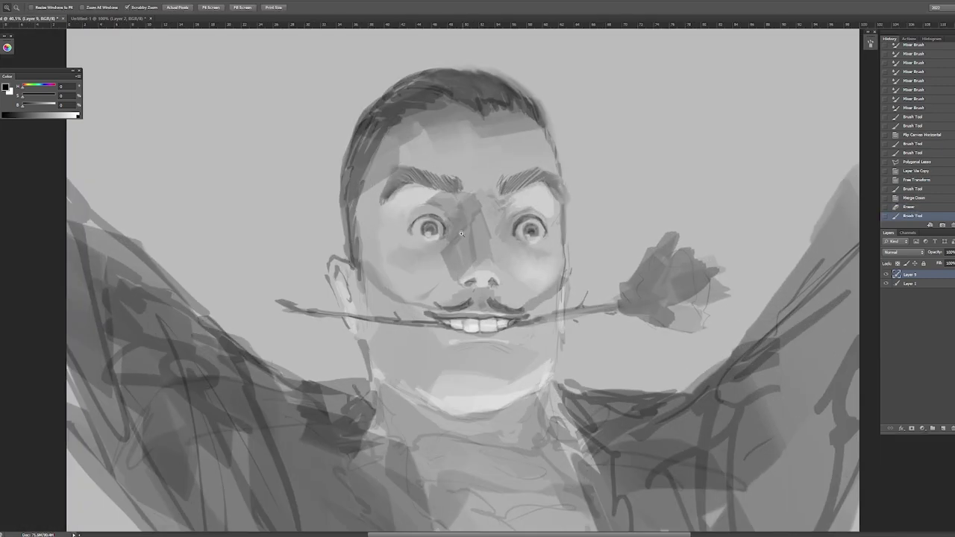
{"action": "left_click_drag", "start_coordinate": [494, 344], "coordinate": [492, 334]}
{"action": "key", "text": "b"}
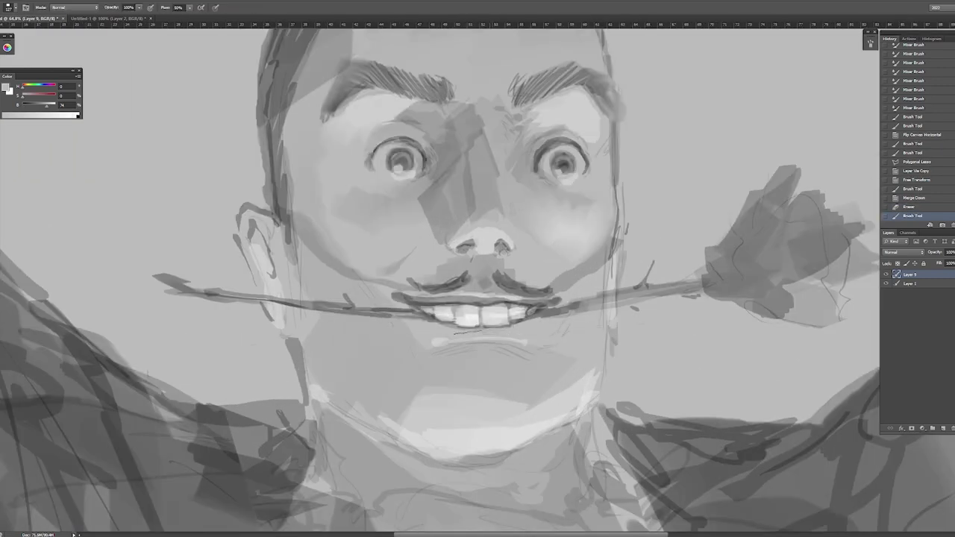
{"action": "mouse_move", "coordinate": [493, 328]}
{"action": "left_mouse_down"}
{"action": "mouse_move", "coordinate": [448, 328]}
{"action": "mouse_move", "coordinate": [497, 332]}
{"action": "mouse_move", "coordinate": [549, 313]}
{"action": "mouse_move", "coordinate": [473, 324]}
{"action": "mouse_move", "coordinate": [442, 340]}
{"action": "mouse_move", "coordinate": [485, 371]}
{"action": "left_mouse_up"}
{"action": "key", "text": "d"}
Step: Make polygonal lasso selections around the left and right eye areas to touch them up
{"action": "key", "text": "l"}
{"action": "left_click", "coordinate": [487, 250]}
{"action": "mouse_move", "coordinate": [477, 224]}
{"action": "left_mouse_down"}
{"action": "mouse_move", "coordinate": [461, 210]}
{"action": "mouse_move", "coordinate": [443, 249]}
{"action": "mouse_move", "coordinate": [533, 232]}
{"action": "left_mouse_up"}
{"action": "key", "text": "ctrl+d"}
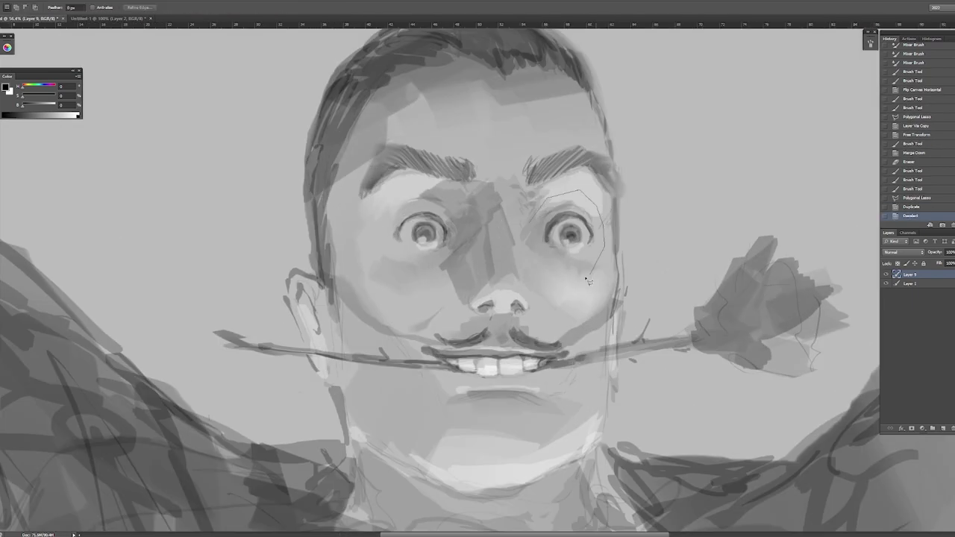
{"action": "left_click", "coordinate": [560, 199]}
{"action": "left_click_drag", "start_coordinate": [579, 210], "coordinate": [500, 319]}
{"action": "key", "text": "ctrl+d"}
{"action": "key", "text": "b"}
{"action": "scroll", "coordinate": [500, 320], "scroll_direction": "down", "scroll_amount": 3}
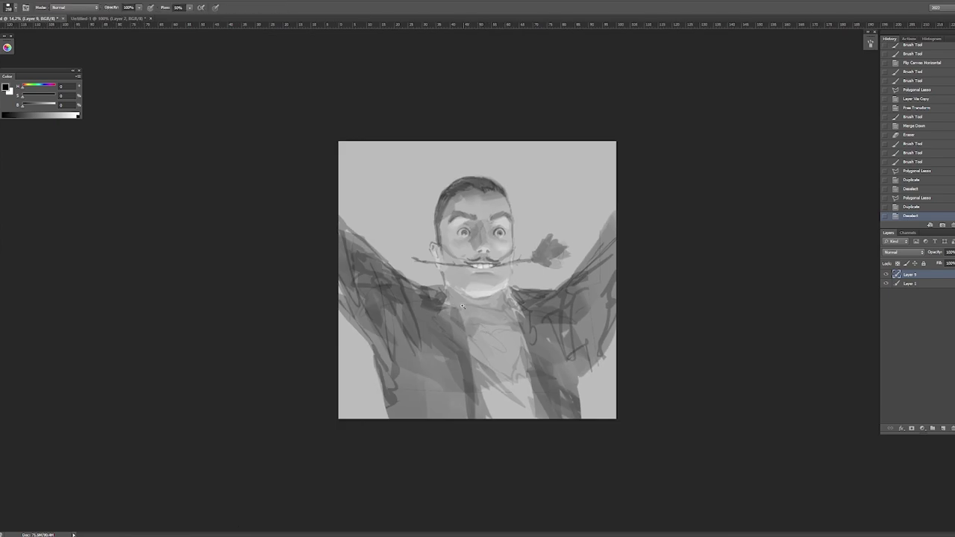
{"action": "scroll", "coordinate": [462, 307], "scroll_direction": "up", "scroll_amount": 3}
Step: Mixer-blend darker tone over the left shoulder, raised arm and chest, smoothing the shoulder
{"action": "key", "text": "shift+b"}
{"action": "mouse_move", "coordinate": [429, 295]}
{"action": "left_mouse_down"}
{"action": "mouse_move", "coordinate": [374, 284]}
{"action": "mouse_move", "coordinate": [404, 321]}
{"action": "mouse_move", "coordinate": [287, 192]}
{"action": "left_mouse_up"}
{"action": "mouse_move", "coordinate": [357, 336]}
{"action": "left_mouse_down"}
{"action": "mouse_move", "coordinate": [388, 307]}
{"action": "mouse_move", "coordinate": [262, 186]}
{"action": "mouse_move", "coordinate": [282, 284]}
{"action": "mouse_move", "coordinate": [318, 271]}
{"action": "left_mouse_up"}
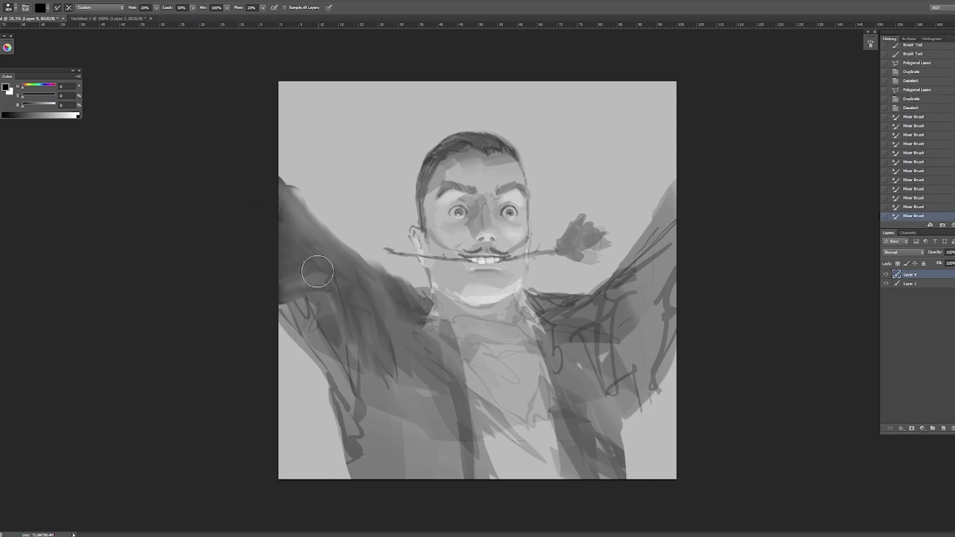
{"action": "left_click_drag", "start_coordinate": [404, 370], "coordinate": [425, 411]}
{"action": "mouse_move", "coordinate": [417, 319]}
{"action": "left_mouse_down"}
{"action": "mouse_move", "coordinate": [403, 304]}
{"action": "mouse_move", "coordinate": [426, 330]}
{"action": "left_mouse_up"}
{"action": "right_click", "coordinate": [545, 309], "text": "alt"}
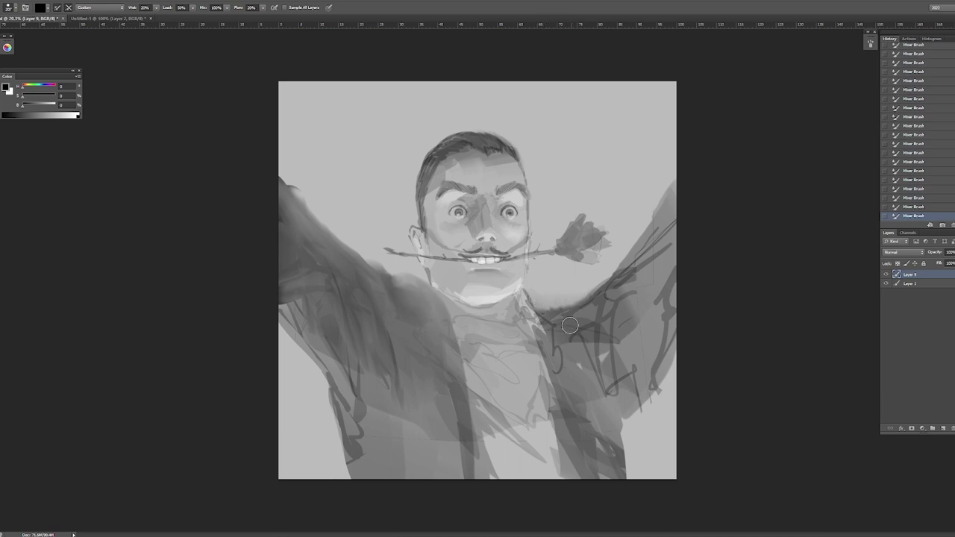
{"action": "scroll", "coordinate": [542, 321], "scroll_direction": "down", "scroll_amount": 1}
{"action": "scroll", "coordinate": [543, 321], "scroll_direction": "up", "scroll_amount": 3}
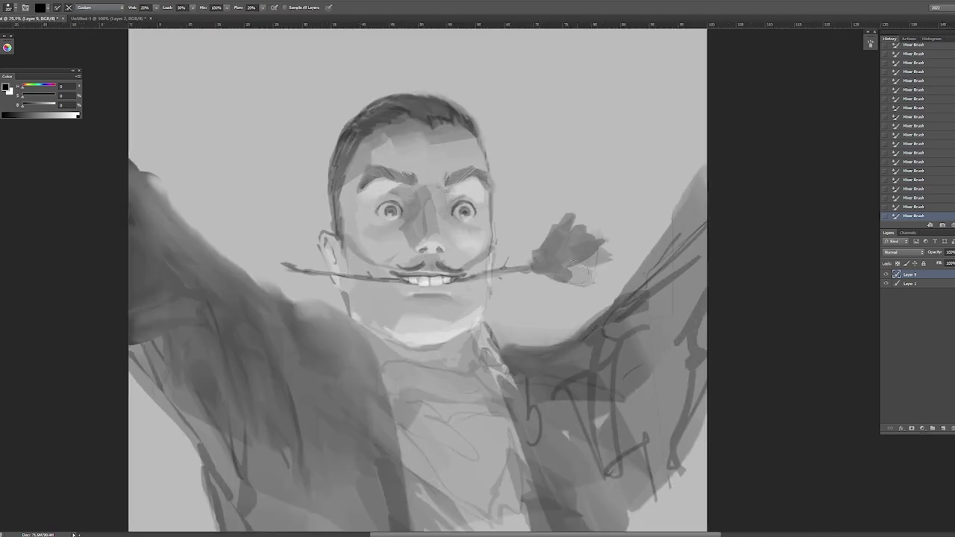
{"action": "key", "text": "shift+b"}
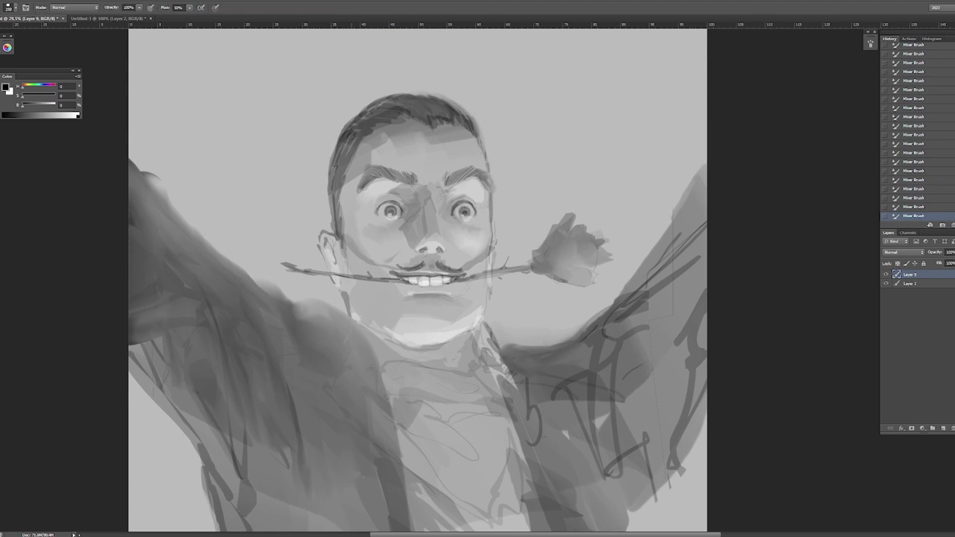
Step: Duplicate a polygon-selected piece of the left arm and move it into place
{"action": "scroll", "coordinate": [527, 270], "scroll_direction": "down", "scroll_amount": 2}
{"action": "key", "text": "l"}
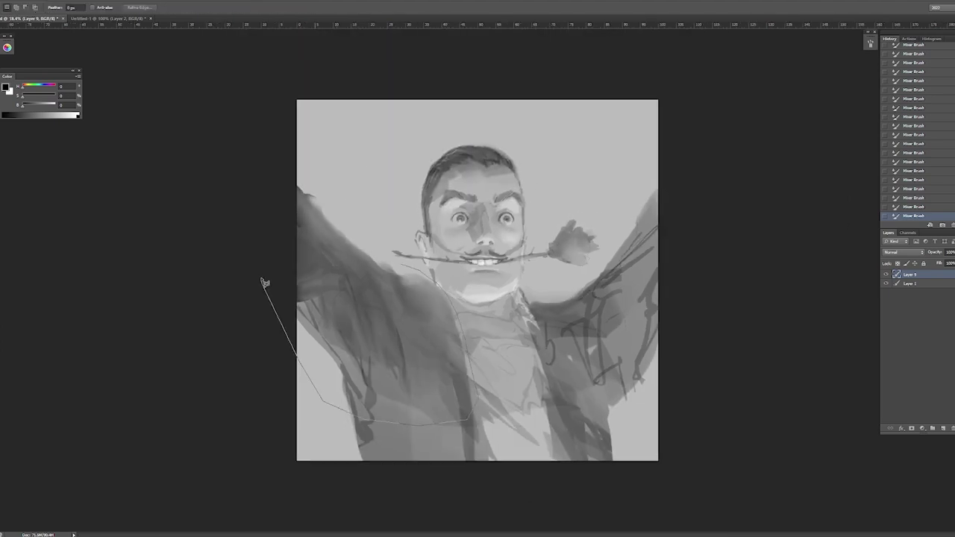
{"action": "left_click", "coordinate": [280, 306]}
{"action": "left_click", "coordinate": [280, 193]}
{"action": "left_click", "coordinate": [302, 164]}
{"action": "left_click", "coordinate": [385, 265]}
{"action": "key", "text": "v"}
{"action": "left_click_drag", "start_coordinate": [395, 310], "coordinate": [358, 291]}
{"action": "key", "text": "ctrl+d"}
{"action": "key", "text": "b"}
{"action": "left_click", "coordinate": [395, 269], "text": "alt"}
Step: Paint bold white chevron strokes down the shirt front
{"action": "scroll", "coordinate": [399, 256], "scroll_direction": "up", "scroll_amount": 3}
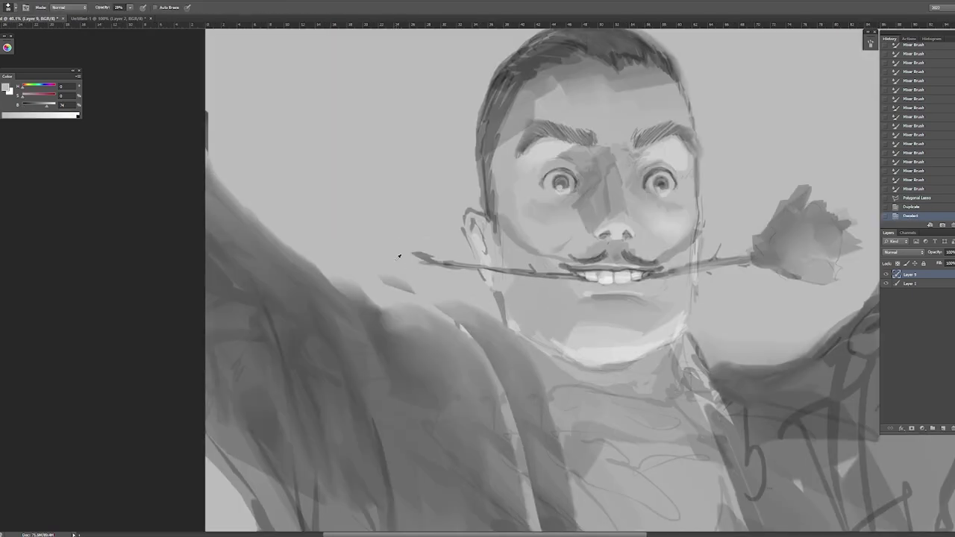
{"action": "key", "text": "b"}
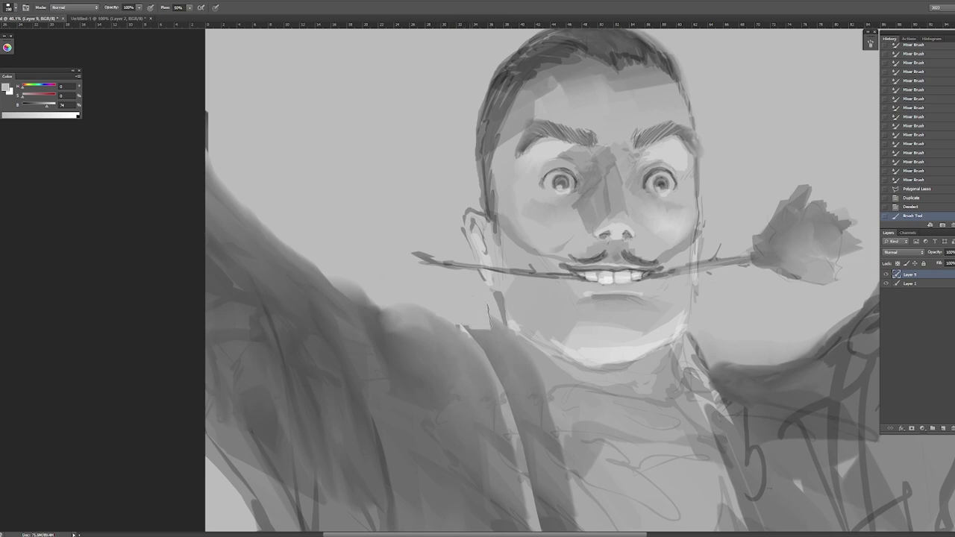
{"action": "left_click_drag", "start_coordinate": [581, 361], "coordinate": [526, 295]}
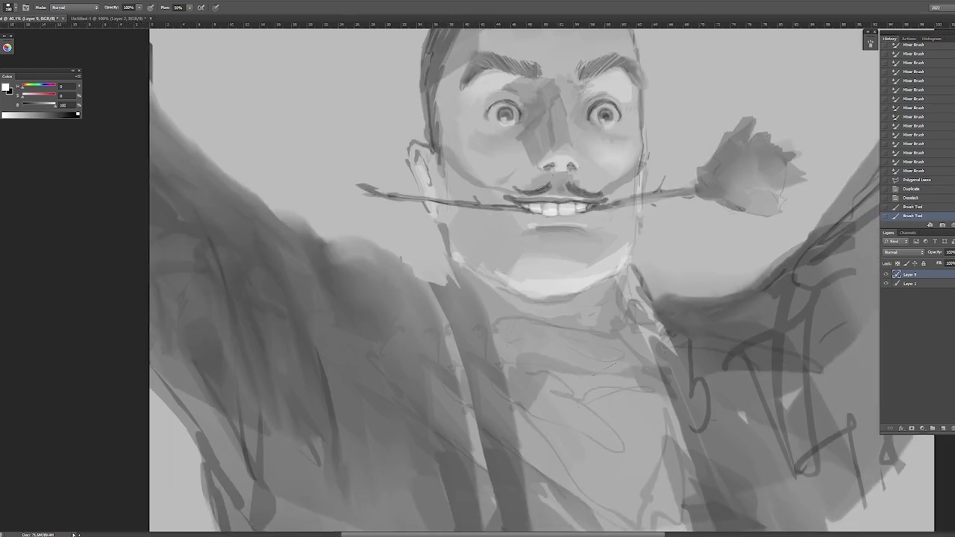
{"action": "left_click_drag", "start_coordinate": [612, 373], "coordinate": [616, 489]}
{"action": "left_click_drag", "start_coordinate": [526, 396], "coordinate": [597, 489]}
{"action": "left_click_drag", "start_coordinate": [645, 377], "coordinate": [657, 482]}
{"action": "scroll", "coordinate": [478, 298], "scroll_direction": "down", "scroll_amount": 3}
{"action": "left_click_drag", "start_coordinate": [509, 406], "coordinate": [534, 396]}
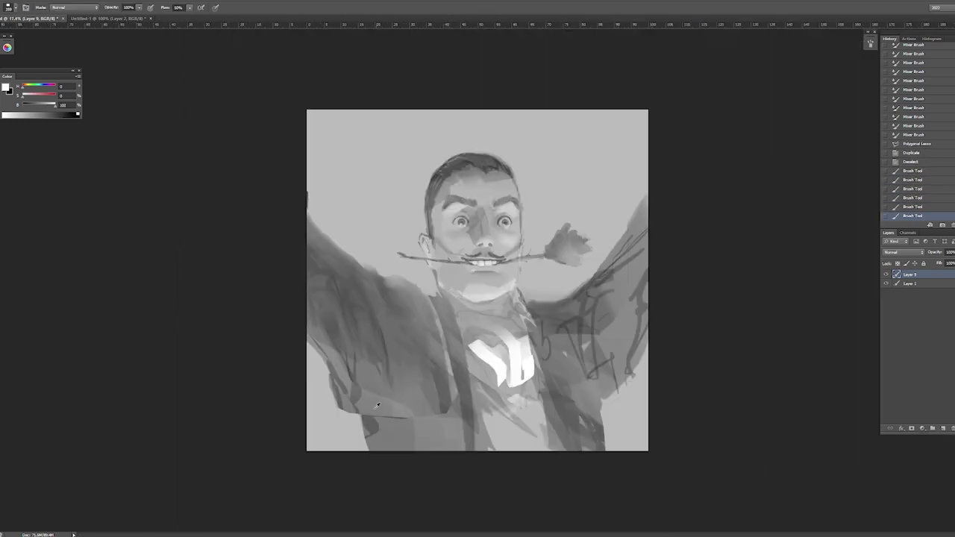
Step: Darken the lower-left and lower-right jacket with sampled grey, then add a new layer
{"action": "left_click", "coordinate": [351, 418], "text": "alt"}
{"action": "left_click_drag", "start_coordinate": [328, 389], "coordinate": [364, 451]}
{"action": "left_click_drag", "start_coordinate": [631, 403], "coordinate": [601, 442]}
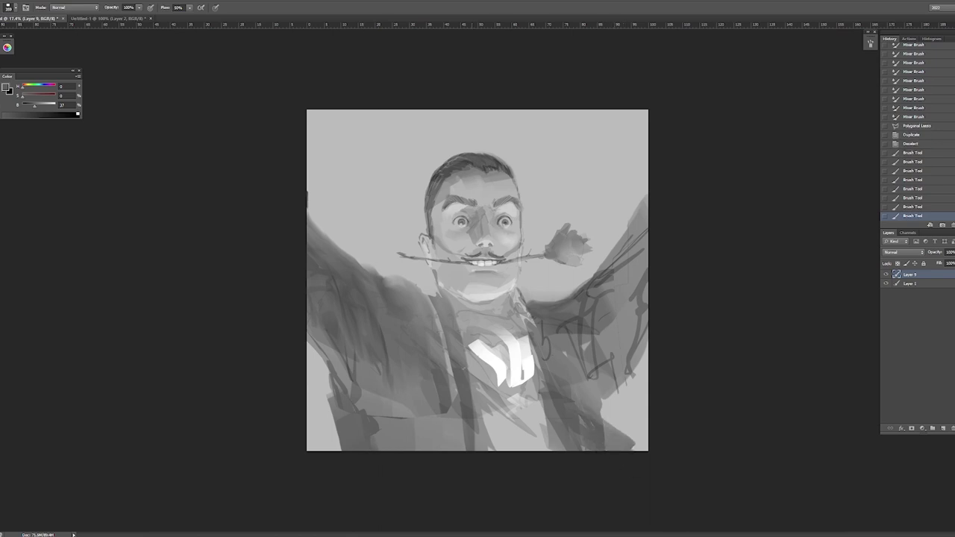
{"action": "key", "text": "shift+b"}
{"action": "key", "text": "ctrl+shift+alt+n"}
Step: On a Screen-blended layer, draw white pinstripes down the left arm and the jacket front
{"action": "key", "text": "alt+shift+s"}
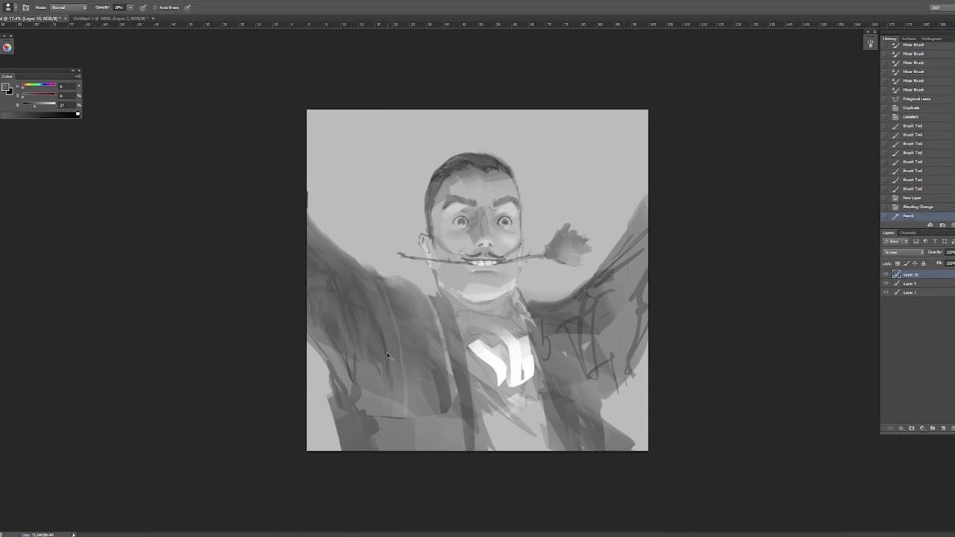
{"action": "key", "text": "x"}
{"action": "left_click_drag", "start_coordinate": [387, 284], "coordinate": [393, 324]}
{"action": "left_click_drag", "start_coordinate": [392, 324], "coordinate": [403, 446]}
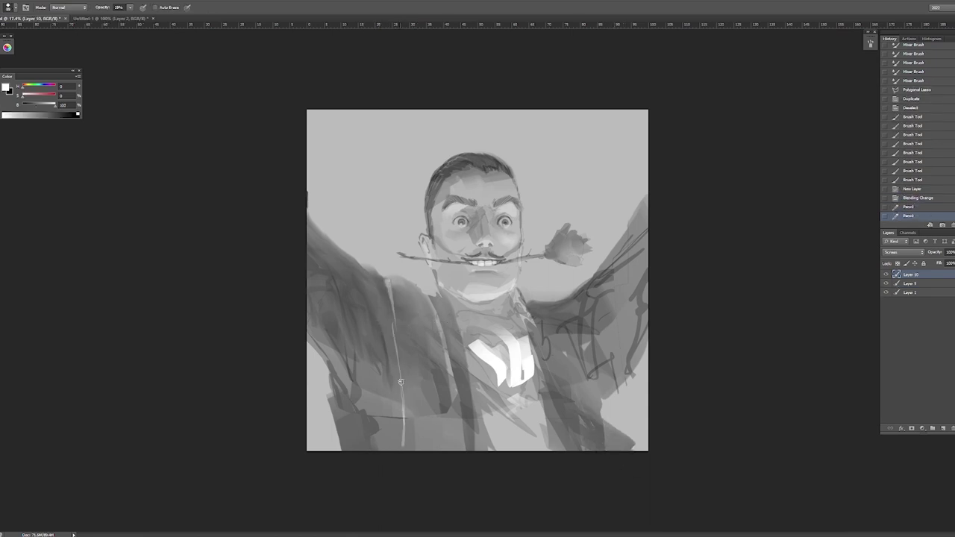
{"action": "left_click_drag", "start_coordinate": [408, 283], "coordinate": [424, 446]}
{"action": "left_click_drag", "start_coordinate": [431, 302], "coordinate": [461, 451]}
{"action": "left_click_drag", "start_coordinate": [533, 310], "coordinate": [577, 452]}
{"action": "mouse_move", "coordinate": [542, 310]}
{"action": "left_mouse_down"}
{"action": "mouse_move", "coordinate": [588, 452]}
{"action": "mouse_move", "coordinate": [597, 445]}
{"action": "left_mouse_up"}
{"action": "left_click_drag", "start_coordinate": [594, 328], "coordinate": [606, 445]}
Step: Add diagonal white pinstripes across the right sleeve and the raised left arm
{"action": "left_click_drag", "start_coordinate": [645, 297], "coordinate": [607, 353]}
{"action": "left_click_drag", "start_coordinate": [646, 311], "coordinate": [612, 365]}
{"action": "left_click_drag", "start_coordinate": [367, 278], "coordinate": [304, 224]}
{"action": "left_click_drag", "start_coordinate": [373, 292], "coordinate": [305, 237]}
{"action": "mouse_move", "coordinate": [370, 312]}
{"action": "left_mouse_down"}
{"action": "mouse_move", "coordinate": [305, 253]}
{"action": "mouse_move", "coordinate": [303, 268]}
{"action": "left_mouse_up"}
{"action": "left_click_drag", "start_coordinate": [363, 345], "coordinate": [303, 284]}
{"action": "left_click_drag", "start_coordinate": [360, 365], "coordinate": [302, 297]}
{"action": "left_click_drag", "start_coordinate": [647, 254], "coordinate": [575, 327]}
{"action": "left_click_drag", "start_coordinate": [585, 306], "coordinate": [605, 394]}
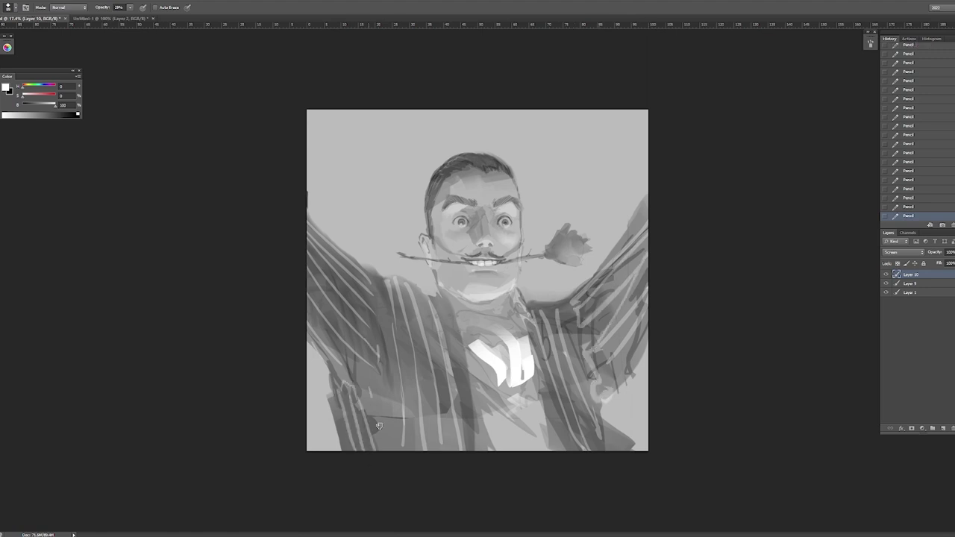
Step: Add a new Multiply layer and paint a black stroke below the white chevrons
{"action": "key", "text": "x"}
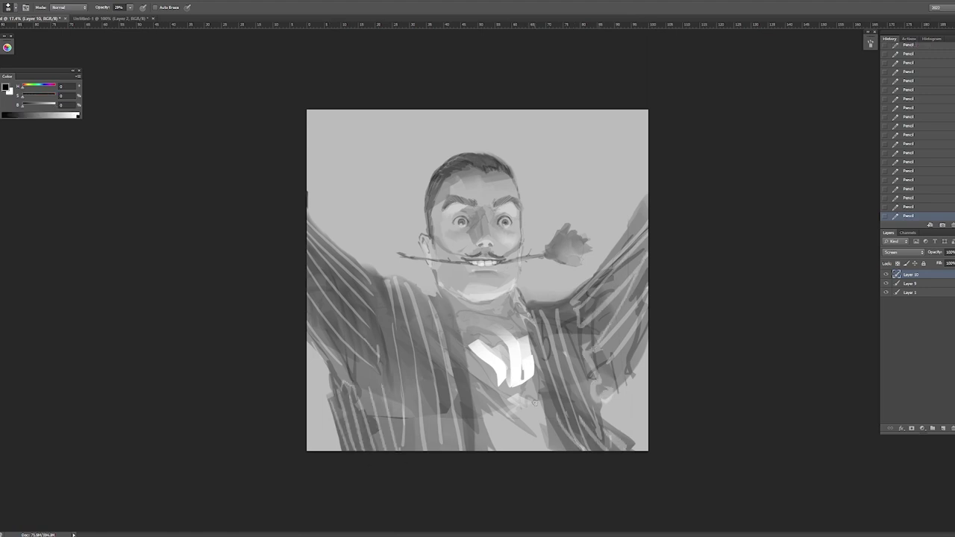
{"action": "key", "text": "ctrl+shift+alt+n"}
{"action": "key", "text": "shift+alt+m"}
{"action": "left_click_drag", "start_coordinate": [530, 370], "coordinate": [561, 453]}
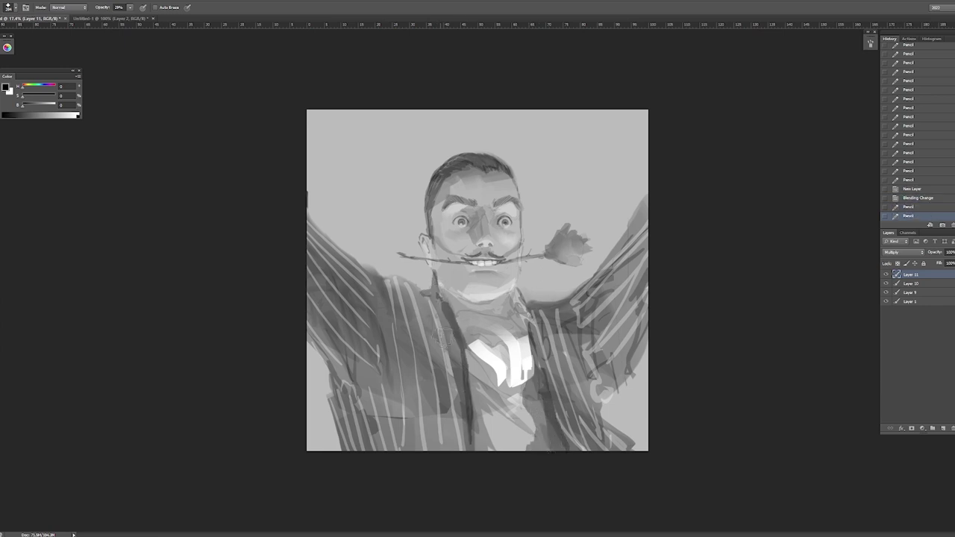
Step: Flip the canvas horizontally and add a new Multiply layer for shading
{"action": "key", "text": "ctrl+shift+h"}
{"action": "key", "text": "e"}
{"action": "key", "text": "b"}
{"action": "scroll", "coordinate": [478, 280], "scroll_direction": "up", "scroll_amount": 1}
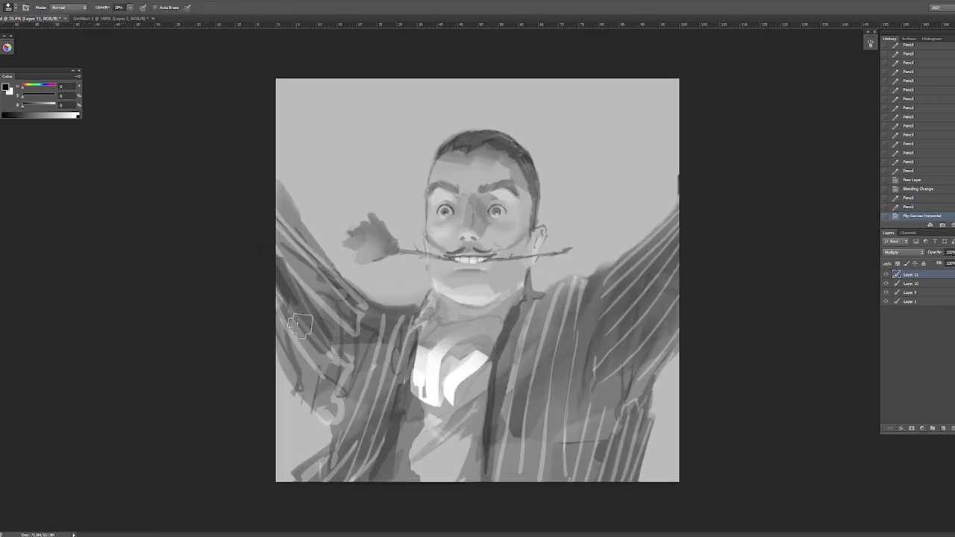
{"action": "key", "text": "ctrl+shift+alt+n"}
{"action": "key", "text": "shift+alt+m"}
Step: Shade in black across the left arm, along the right shoulder and down both arms
{"action": "mouse_move", "coordinate": [313, 322]}
{"action": "left_mouse_down"}
{"action": "mouse_move", "coordinate": [332, 288]}
{"action": "mouse_move", "coordinate": [399, 306]}
{"action": "mouse_move", "coordinate": [436, 298]}
{"action": "left_mouse_up"}
{"action": "left_click_drag", "start_coordinate": [627, 256], "coordinate": [690, 201]}
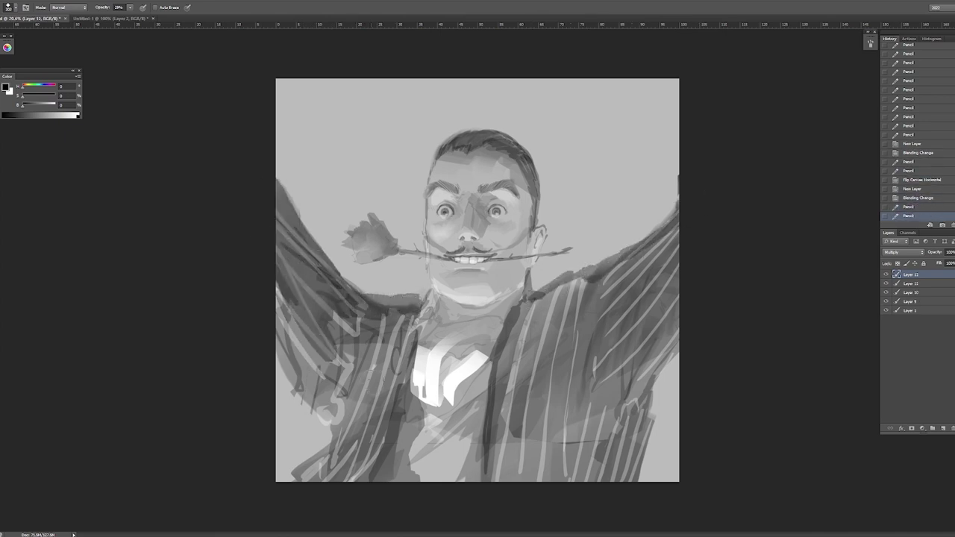
{"action": "mouse_move", "coordinate": [267, 309]}
{"action": "left_mouse_down"}
{"action": "mouse_move", "coordinate": [317, 448]}
{"action": "mouse_move", "coordinate": [298, 477]}
{"action": "left_mouse_up"}
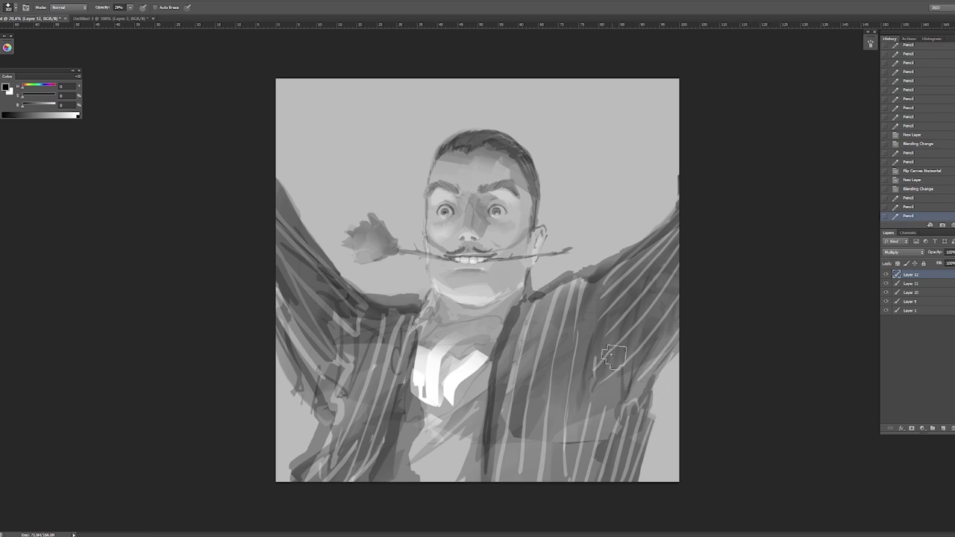
{"action": "mouse_move", "coordinate": [613, 352]}
{"action": "left_mouse_down"}
{"action": "mouse_move", "coordinate": [647, 379]}
{"action": "mouse_move", "coordinate": [618, 452]}
{"action": "left_mouse_up"}
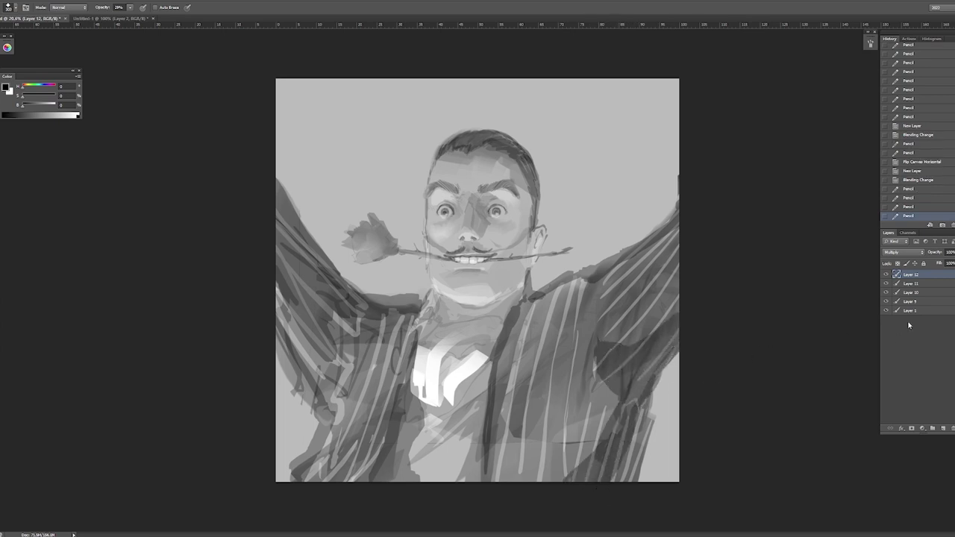
Step: Merge all layers into one, then pick a light grey for the soft brush
{"action": "key", "text": "ctrl+alt+a"}
{"action": "key", "text": "ctrl+e"}
{"action": "key", "text": "shift+b"}
{"action": "left_click", "coordinate": [657, 400], "text": "alt"}
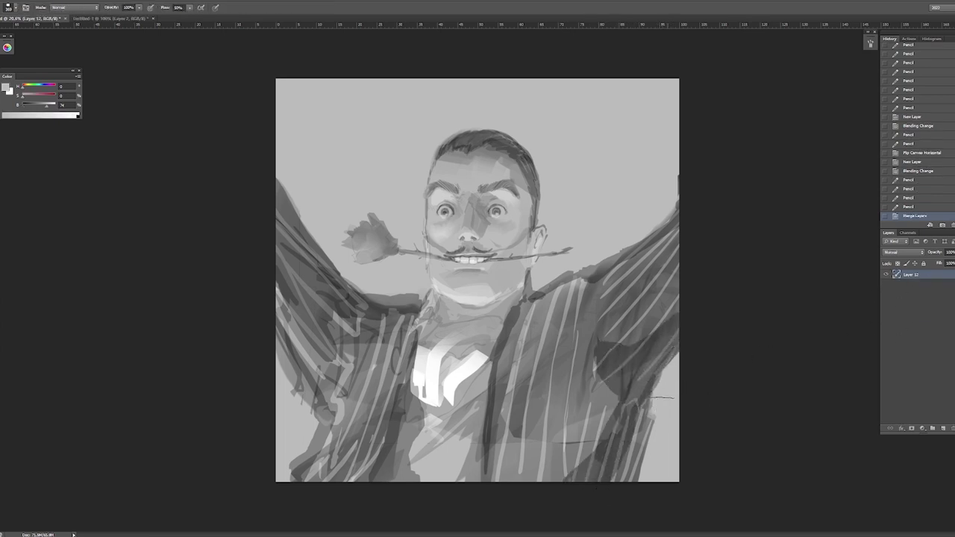
Step: Paint a light grey stroke down the right arm and a darker grey stroke at bottom-left
{"action": "left_click_drag", "start_coordinate": [657, 400], "coordinate": [618, 482]}
{"action": "left_click", "coordinate": [304, 459], "text": "alt"}
{"action": "left_click_drag", "start_coordinate": [309, 468], "coordinate": [280, 484]}
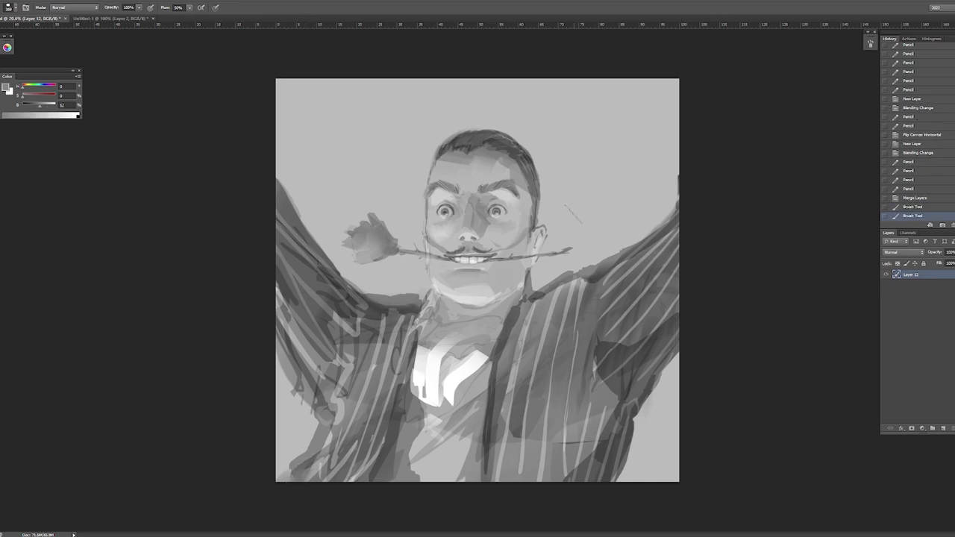
{"action": "key", "text": "w"}
{"action": "left_click", "coordinate": [437, 280]}
{"action": "key", "text": "ctrl+d"}
Step: Draw black pencil lines around the ear, chin and neck outline
{"action": "key", "text": "z"}
{"action": "left_click_drag", "start_coordinate": [430, 248], "coordinate": [448, 248]}
{"action": "key", "text": "shift+b"}
{"action": "key", "text": "d"}
{"action": "mouse_move", "coordinate": [552, 220]}
{"action": "left_mouse_down"}
{"action": "mouse_move", "coordinate": [556, 283]}
{"action": "mouse_move", "coordinate": [548, 280]}
{"action": "left_mouse_up"}
{"action": "left_click_drag", "start_coordinate": [392, 273], "coordinate": [427, 266]}
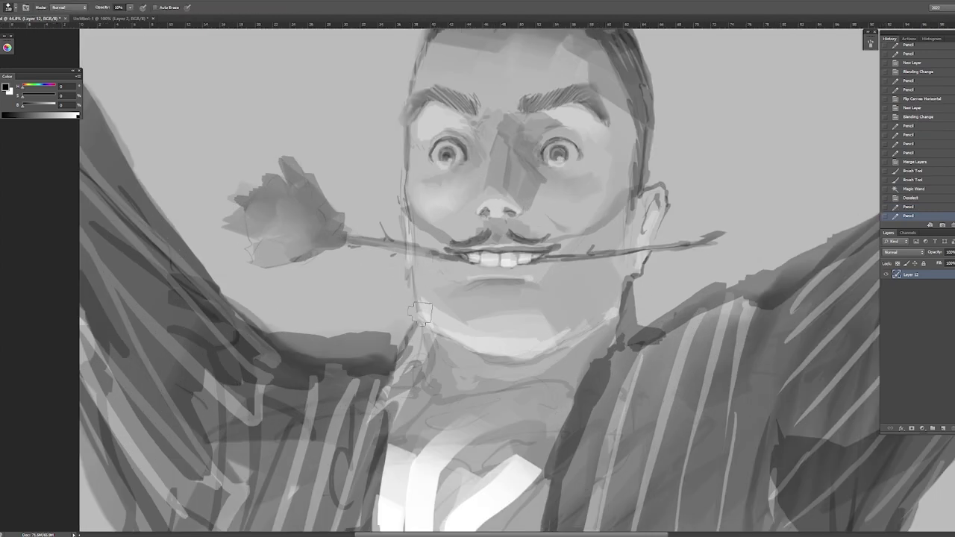
{"action": "mouse_move", "coordinate": [419, 314]}
{"action": "left_mouse_down"}
{"action": "mouse_move", "coordinate": [447, 352]}
{"action": "mouse_move", "coordinate": [477, 373]}
{"action": "mouse_move", "coordinate": [567, 354]}
{"action": "mouse_move", "coordinate": [597, 327]}
{"action": "left_mouse_up"}
{"action": "key", "text": "z"}
{"action": "left_click_drag", "start_coordinate": [597, 328], "coordinate": [499, 341]}
Step: Magic Wand the plain background and brighten it with a white radial gradient
{"action": "key", "text": "w"}
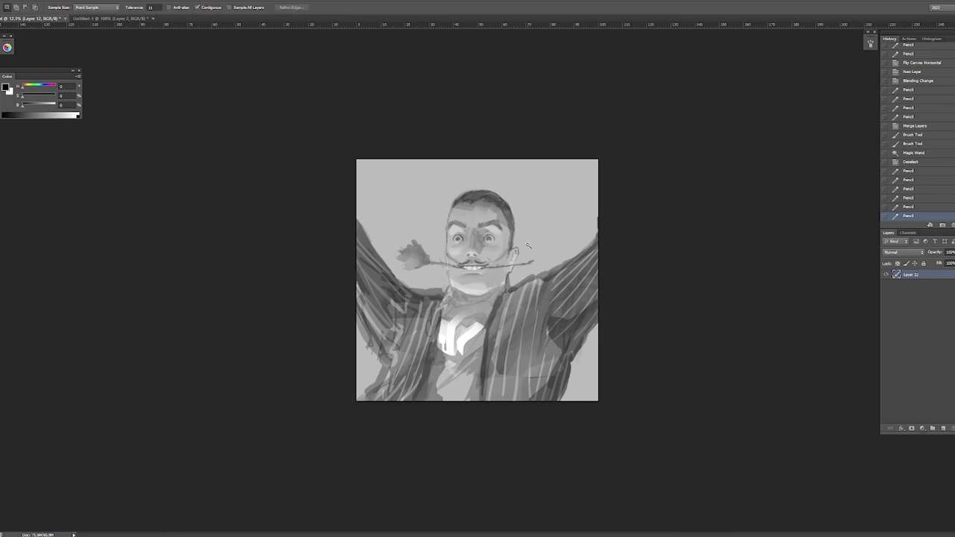
{"action": "left_click", "coordinate": [437, 233]}
{"action": "scroll", "coordinate": [445, 256], "scroll_direction": "up", "scroll_amount": 3}
{"action": "key", "text": "ctrl+d"}
{"action": "key", "text": "b"}
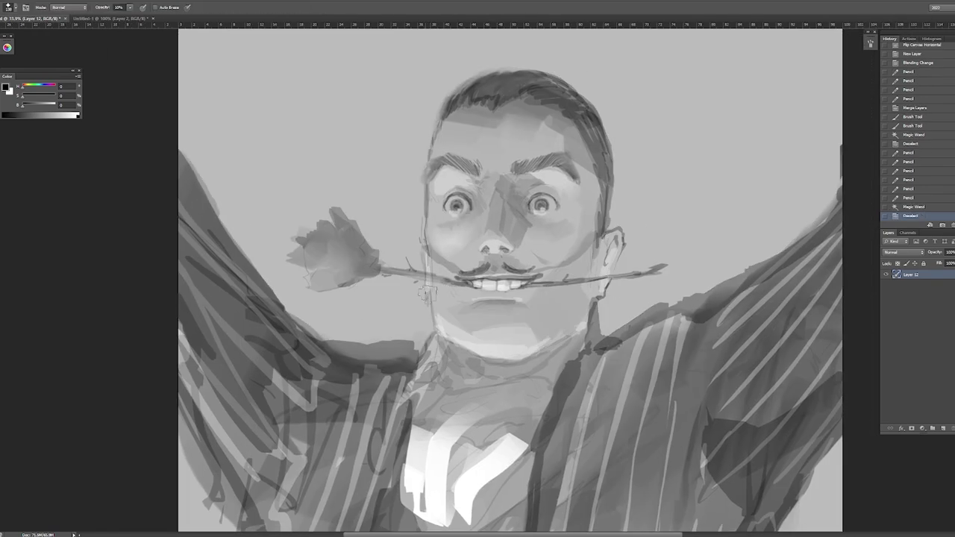
{"action": "key", "text": "w"}
{"action": "left_click", "coordinate": [398, 187]}
{"action": "scroll", "coordinate": [398, 187], "scroll_direction": "down", "scroll_amount": 3}
{"action": "key", "text": "g"}
{"action": "key", "text": "x"}
{"action": "mouse_move", "coordinate": [548, 205]}
{"action": "left_mouse_down"}
{"action": "mouse_move", "coordinate": [676, 131]}
{"action": "mouse_move", "coordinate": [678, 110]}
{"action": "left_mouse_up"}
{"action": "key", "text": "ctrl+d"}
Step: Select the bottom-right background patch and brighten it with another white gradient
{"action": "scroll", "coordinate": [676, 120], "scroll_direction": "down", "scroll_amount": 3}
{"action": "key", "text": "b"}
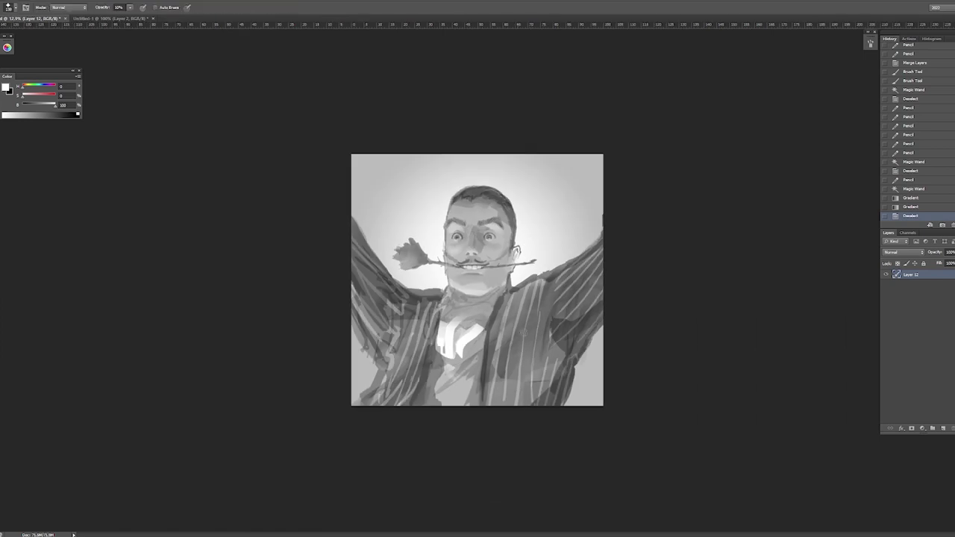
{"action": "key", "text": "w"}
{"action": "left_click", "coordinate": [586, 385]}
{"action": "key", "text": "g"}
{"action": "left_click_drag", "start_coordinate": [586, 384], "coordinate": [580, 380]}
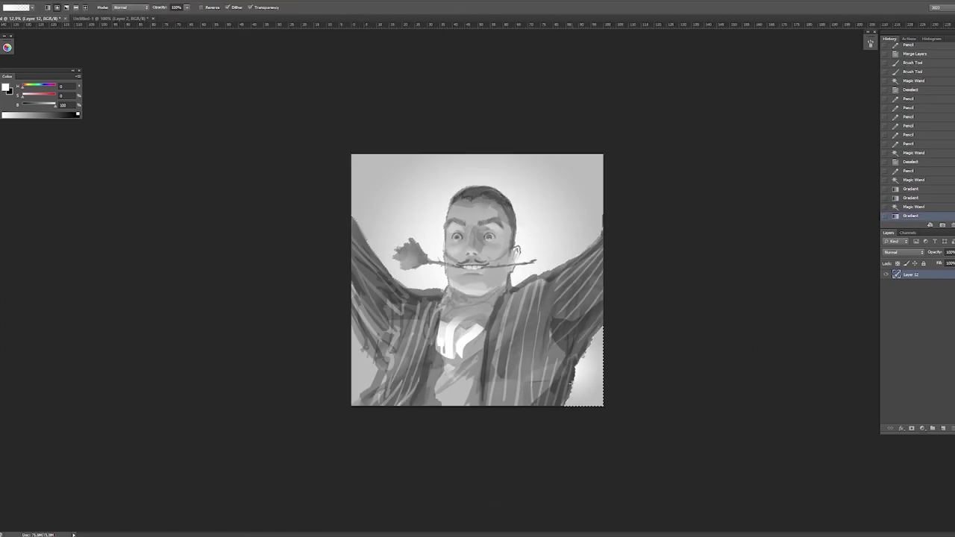
{"action": "key", "text": "ctrl+d"}
{"action": "key", "text": "z"}
{"action": "scroll", "coordinate": [538, 227], "scroll_direction": "up", "scroll_amount": 3}
Step: Brighten the whites of both eyes with the soft brush
{"action": "key", "text": "b"}
{"action": "scroll", "coordinate": [477, 180], "scroll_direction": "up", "scroll_amount": 3}
{"action": "key", "text": "shift+b"}
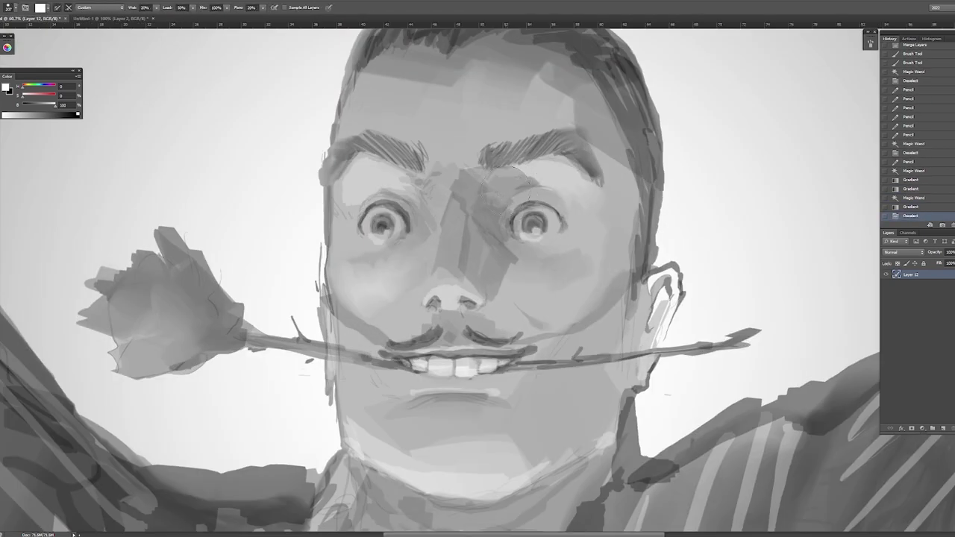
{"action": "left_click_drag", "start_coordinate": [573, 197], "coordinate": [586, 182]}
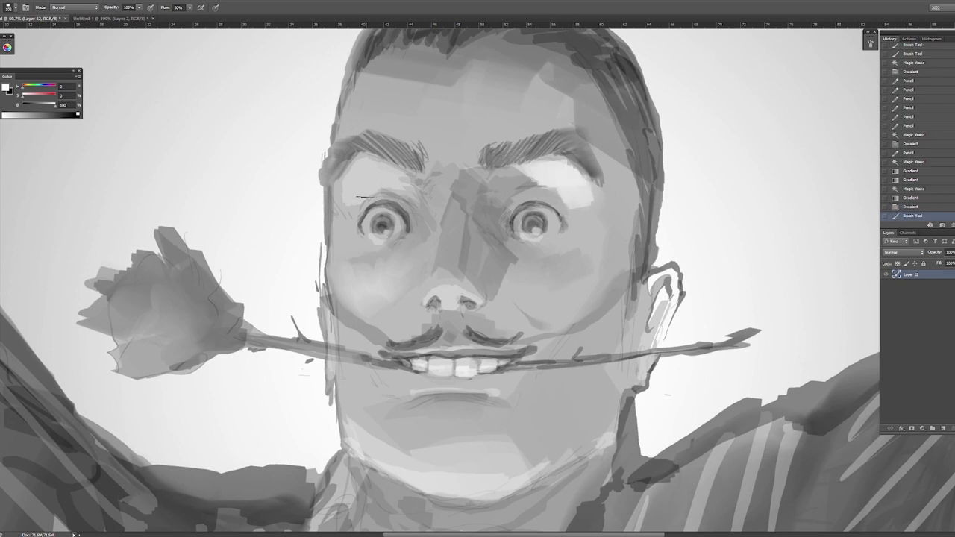
{"action": "mouse_move", "coordinate": [351, 205]}
{"action": "left_mouse_down"}
{"action": "mouse_move", "coordinate": [357, 180]}
{"action": "mouse_move", "coordinate": [396, 179]}
{"action": "mouse_move", "coordinate": [344, 186]}
{"action": "mouse_move", "coordinate": [362, 224]}
{"action": "mouse_move", "coordinate": [334, 288]}
{"action": "left_mouse_up"}
{"action": "key", "text": "x"}
Step: Lighten the left cheek in white and add a light patch on the right cheek
{"action": "scroll", "coordinate": [356, 253], "scroll_direction": "down", "scroll_amount": 5}
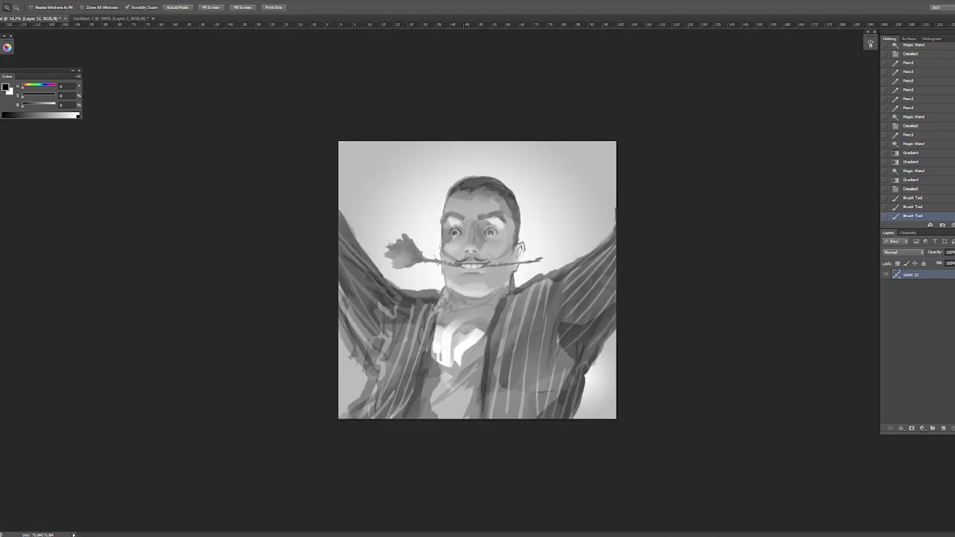
{"action": "scroll", "coordinate": [356, 254], "scroll_direction": "up", "scroll_amount": 6}
{"action": "key", "text": "x"}
{"action": "left_click_drag", "start_coordinate": [414, 336], "coordinate": [446, 267]}
{"action": "left_click_drag", "start_coordinate": [436, 302], "coordinate": [482, 262]}
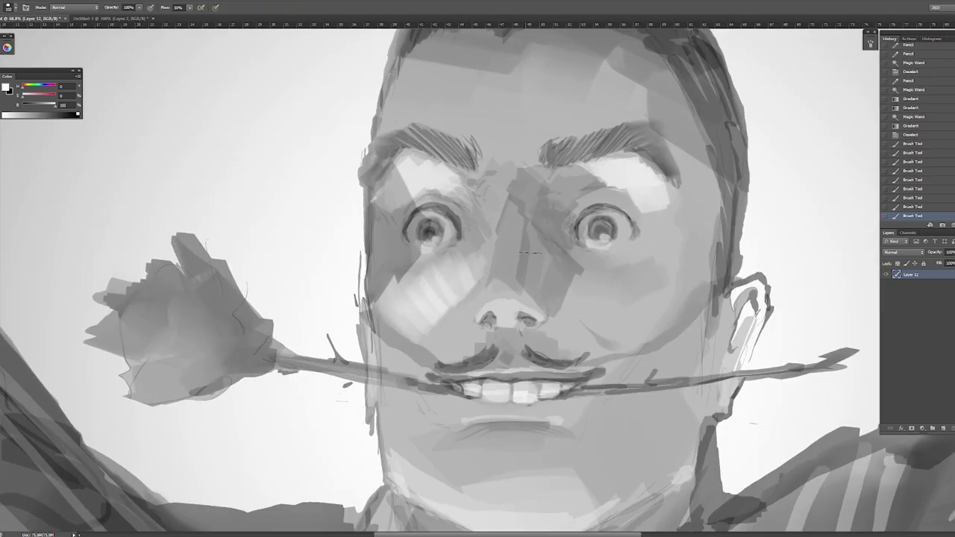
{"action": "scroll", "coordinate": [557, 260], "scroll_direction": "down", "scroll_amount": 4}
{"action": "scroll", "coordinate": [557, 259], "scroll_direction": "up", "scroll_amount": 5}
{"action": "mouse_move", "coordinate": [574, 298]}
{"action": "left_mouse_down"}
{"action": "mouse_move", "coordinate": [624, 347]}
{"action": "mouse_move", "coordinate": [604, 306]}
{"action": "mouse_move", "coordinate": [649, 298]}
{"action": "mouse_move", "coordinate": [657, 314]}
{"action": "left_mouse_up"}
{"action": "key", "text": "z"}
{"action": "scroll", "coordinate": [581, 362], "scroll_direction": "down", "scroll_amount": 5}
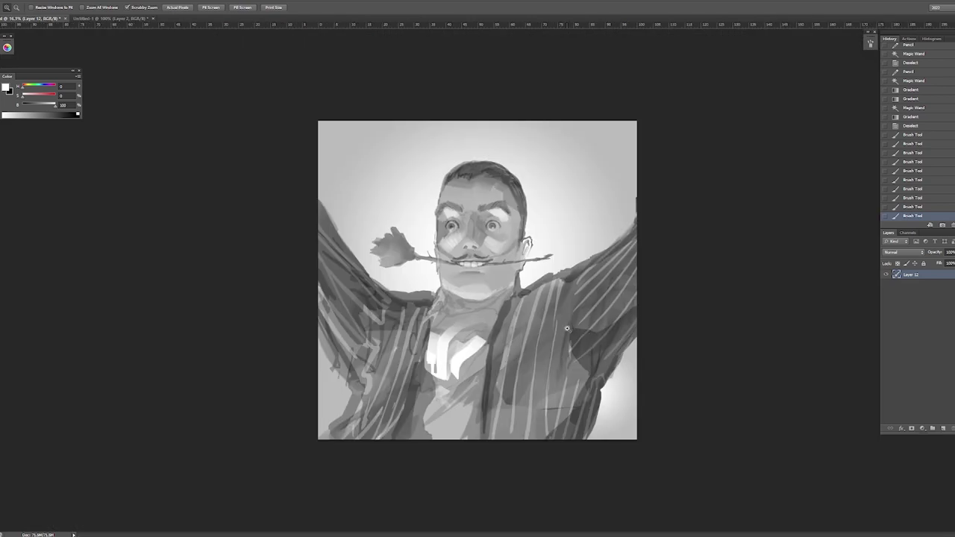
{"action": "scroll", "coordinate": [461, 266], "scroll_direction": "up", "scroll_amount": 10}
Step: Brush a white patch below the mouth and a sampled light grey stroke above the mustache
{"action": "key", "text": "b"}
{"action": "key", "text": "x"}
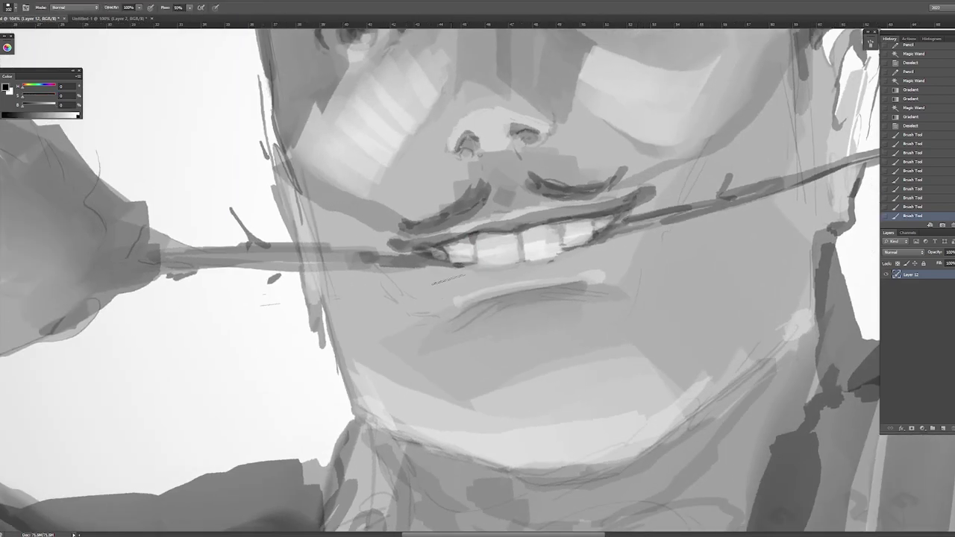
{"action": "key", "text": "x"}
{"action": "left_click_drag", "start_coordinate": [448, 280], "coordinate": [470, 284]}
{"action": "scroll", "coordinate": [554, 273], "scroll_direction": "down", "scroll_amount": 5}
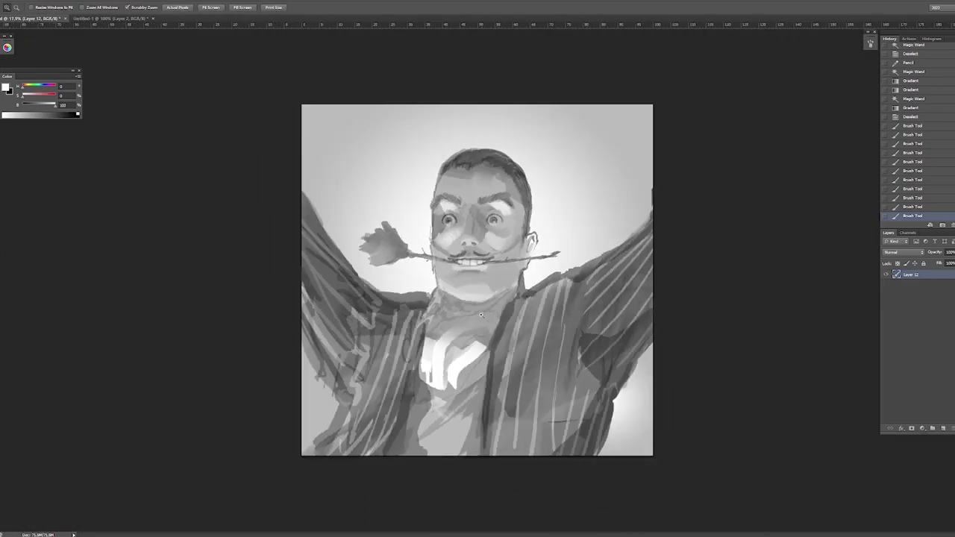
{"action": "scroll", "coordinate": [539, 243], "scroll_direction": "up", "scroll_amount": 4}
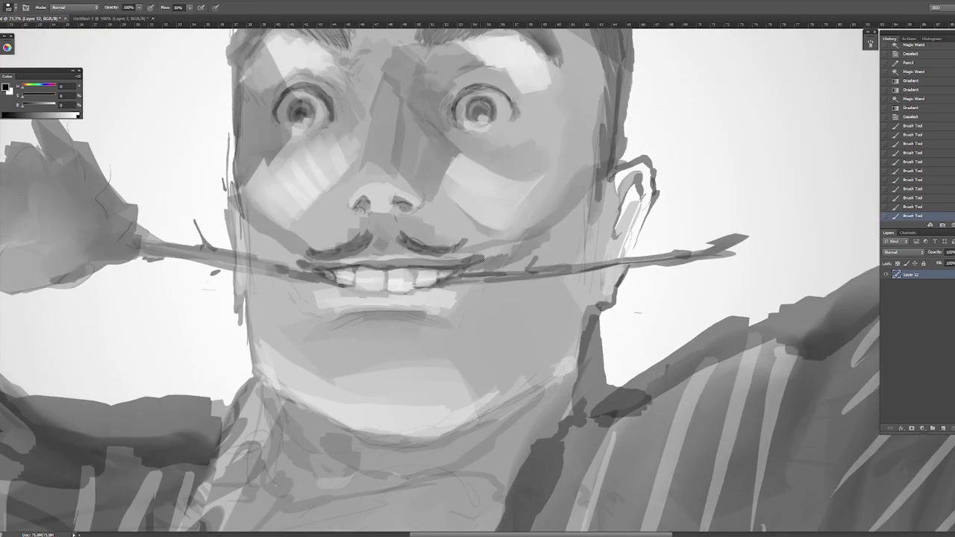
{"action": "left_click", "coordinate": [485, 262], "text": "alt"}
{"action": "left_click_drag", "start_coordinate": [487, 243], "coordinate": [463, 248]}
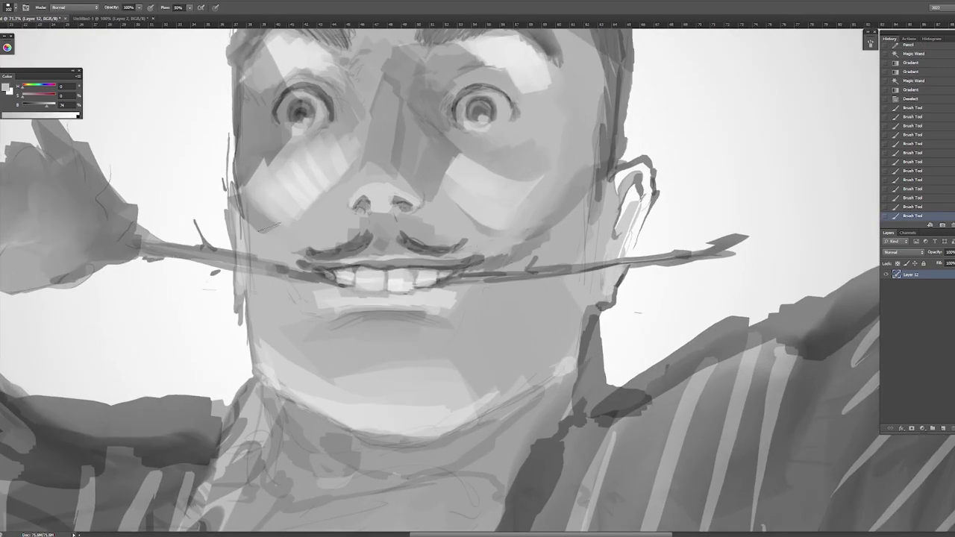
Step: Add a dark black mark on the left side of the mustache
{"action": "key", "text": "d"}
{"action": "left_click", "coordinate": [271, 250]}
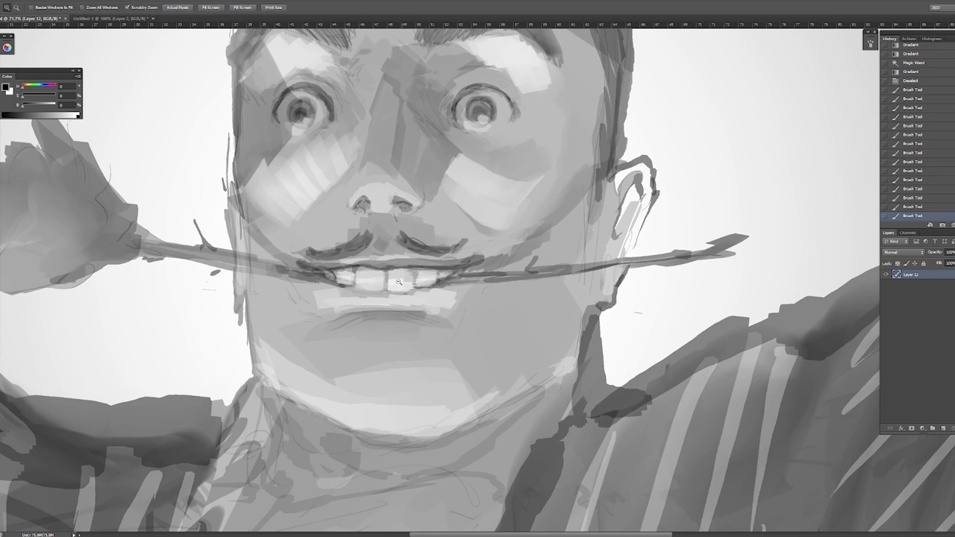
{"action": "scroll", "coordinate": [309, 271], "scroll_direction": "down", "scroll_amount": 4}
{"action": "scroll", "coordinate": [309, 271], "scroll_direction": "up", "scroll_amount": 3}
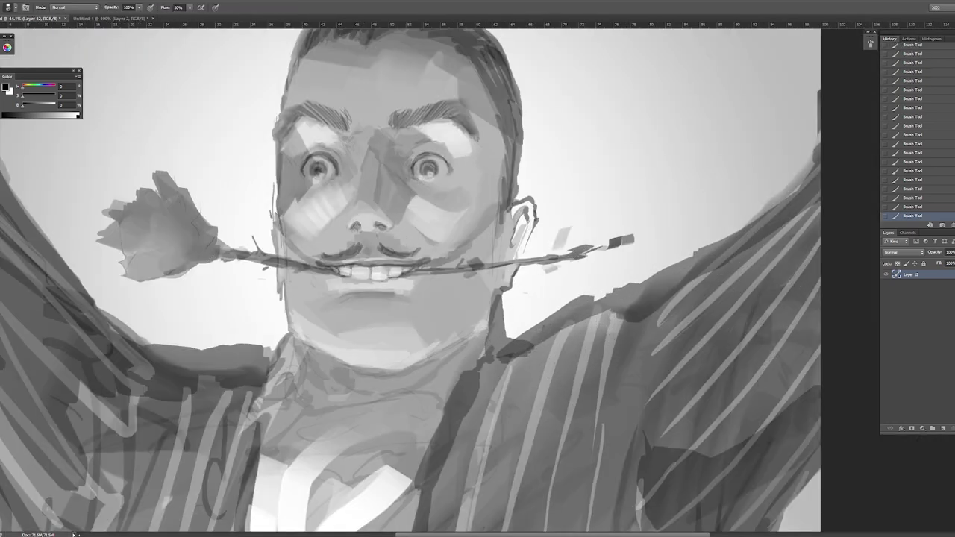
{"action": "key", "text": "x"}
{"action": "scroll", "coordinate": [478, 280], "scroll_direction": "down", "scroll_amount": 3}
Step: Paint white highlight strokes over both shoulders and down both arms
{"action": "scroll", "coordinate": [478, 280], "scroll_direction": "up", "scroll_amount": 2}
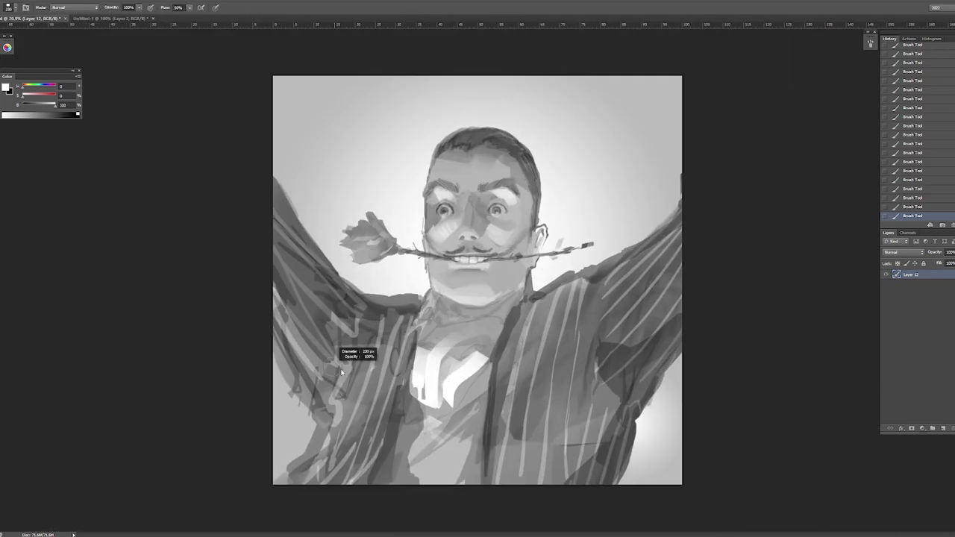
{"action": "mouse_move", "coordinate": [276, 329]}
{"action": "left_mouse_down"}
{"action": "mouse_move", "coordinate": [321, 403]}
{"action": "mouse_move", "coordinate": [321, 426]}
{"action": "left_mouse_up"}
{"action": "left_click_drag", "start_coordinate": [345, 319], "coordinate": [317, 418]}
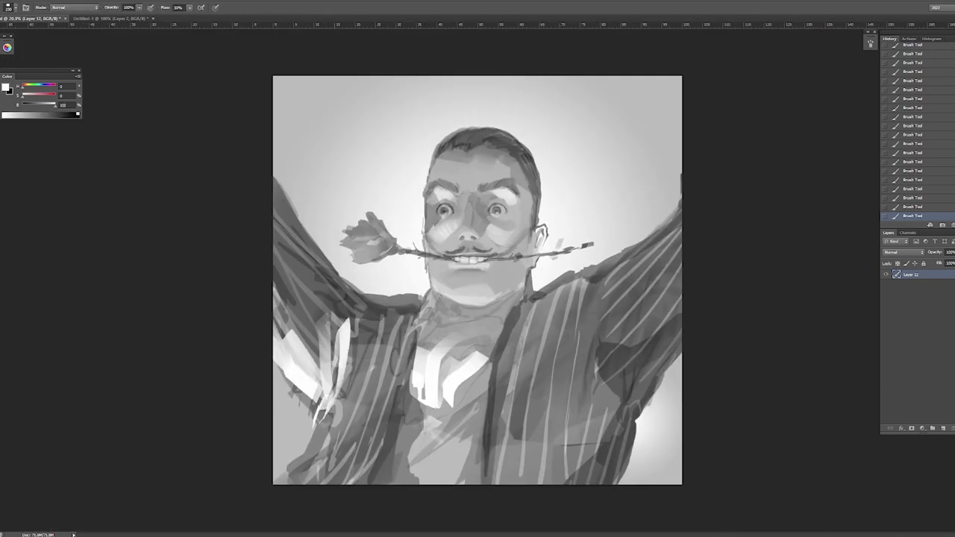
{"action": "mouse_move", "coordinate": [593, 287]}
{"action": "left_mouse_down"}
{"action": "mouse_move", "coordinate": [611, 377]}
{"action": "mouse_move", "coordinate": [629, 407]}
{"action": "left_mouse_up"}
{"action": "left_click_drag", "start_coordinate": [614, 382], "coordinate": [588, 470]}
Step: Shade the lower chest and collar line in black, then flip the canvas horizontally
{"action": "key", "text": "x"}
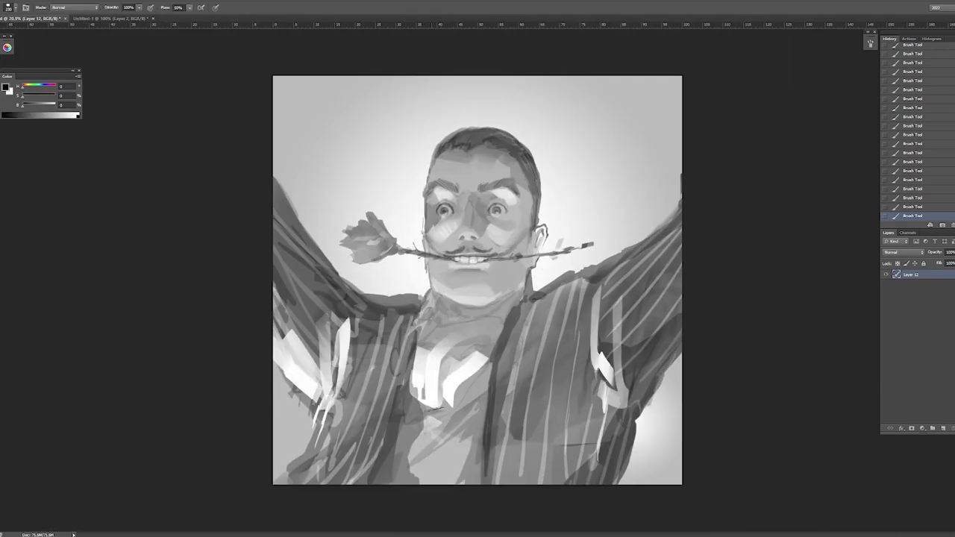
{"action": "mouse_move", "coordinate": [433, 415]}
{"action": "left_mouse_down"}
{"action": "mouse_move", "coordinate": [373, 442]}
{"action": "mouse_move", "coordinate": [455, 478]}
{"action": "mouse_move", "coordinate": [448, 409]}
{"action": "mouse_move", "coordinate": [448, 490]}
{"action": "mouse_move", "coordinate": [396, 441]}
{"action": "left_mouse_up"}
{"action": "key", "text": "z"}
{"action": "mouse_move", "coordinate": [459, 318]}
{"action": "left_mouse_down"}
{"action": "mouse_move", "coordinate": [448, 337]}
{"action": "mouse_move", "coordinate": [519, 322]}
{"action": "left_mouse_up"}
{"action": "key", "text": "b"}
{"action": "left_click_drag", "start_coordinate": [515, 323], "coordinate": [534, 354]}
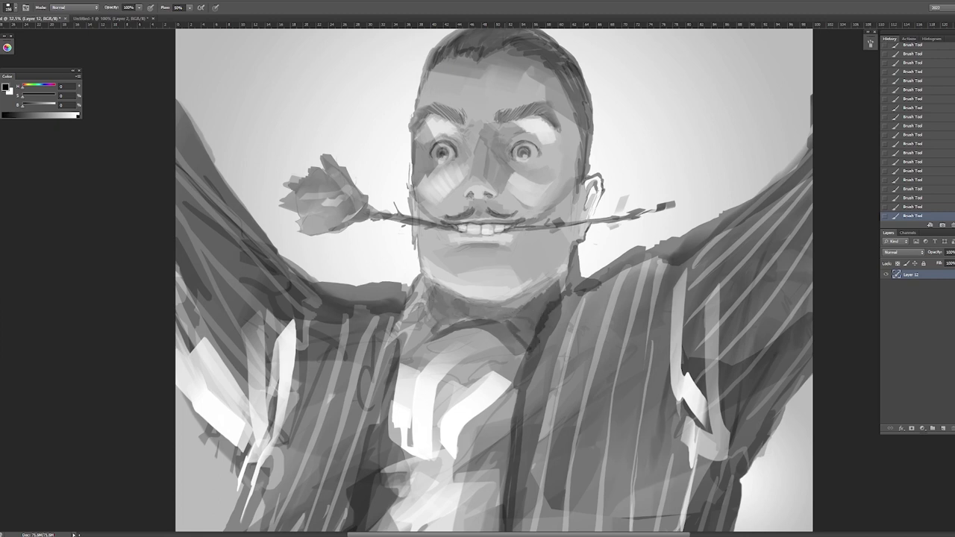
{"action": "scroll", "coordinate": [494, 280], "scroll_direction": "down", "scroll_amount": 3}
{"action": "key", "text": "ctrl+shift+h"}
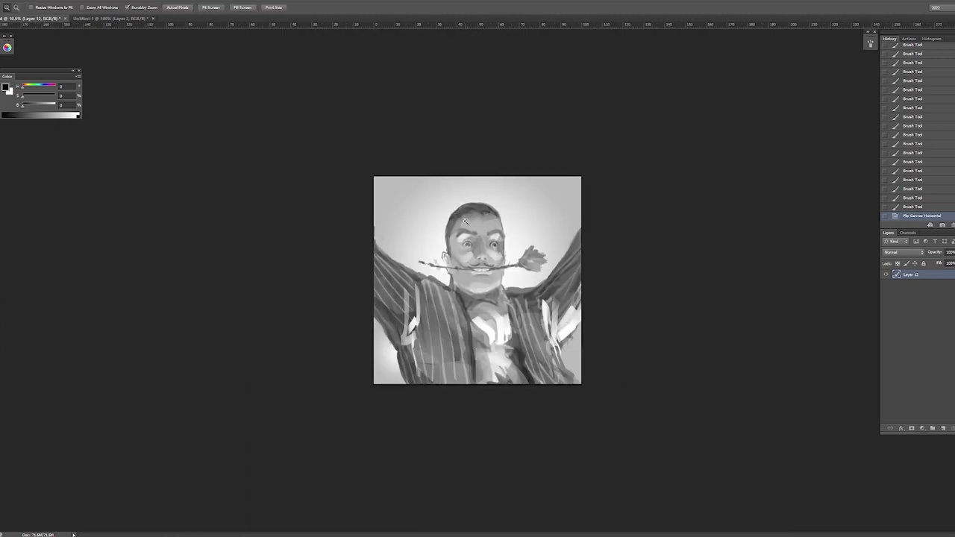
Step: Shrink the brush and sharpen the left eyebrow with thin strokes
{"action": "scroll", "coordinate": [475, 237], "scroll_direction": "up", "scroll_amount": 5}
{"action": "left_click_drag", "start_coordinate": [523, 183], "coordinate": [541, 202]}
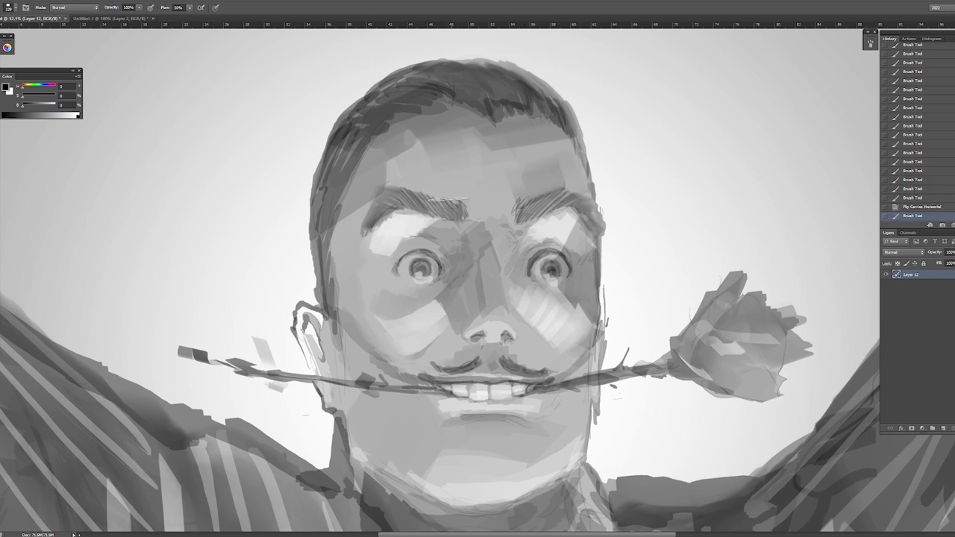
{"action": "mouse_move", "coordinate": [468, 199]}
{"action": "left_mouse_down"}
{"action": "mouse_move", "coordinate": [403, 161]}
{"action": "mouse_move", "coordinate": [359, 187]}
{"action": "mouse_move", "coordinate": [343, 212]}
{"action": "left_mouse_up"}
{"action": "left_click_drag", "start_coordinate": [544, 192], "coordinate": [482, 221]}
Step: Switch to white and lighten the area around the nose
{"action": "key", "text": "z"}
{"action": "left_click_drag", "start_coordinate": [482, 213], "coordinate": [519, 278]}
{"action": "key", "text": "b"}
{"action": "key", "text": "x"}
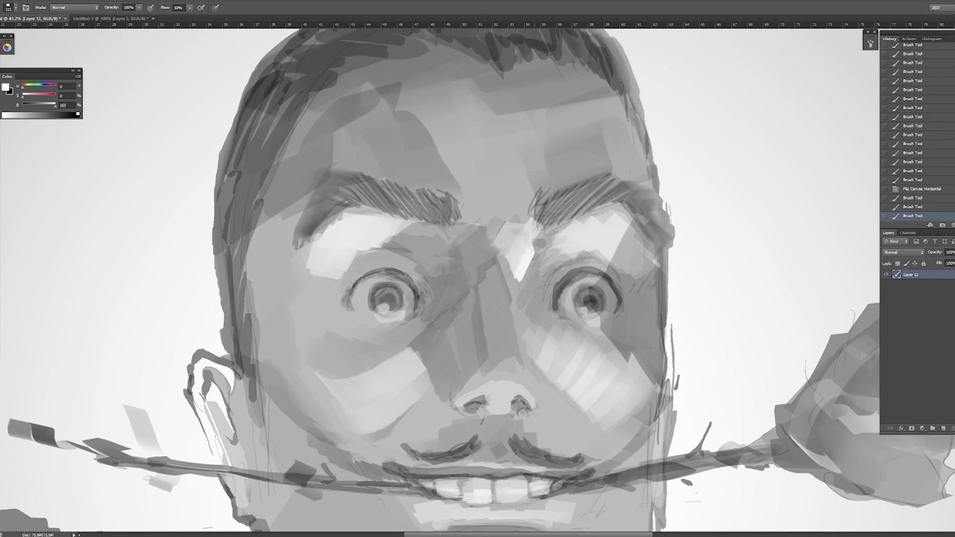
{"action": "left_click", "coordinate": [478, 265], "text": "alt"}
{"action": "left_click", "coordinate": [480, 268]}
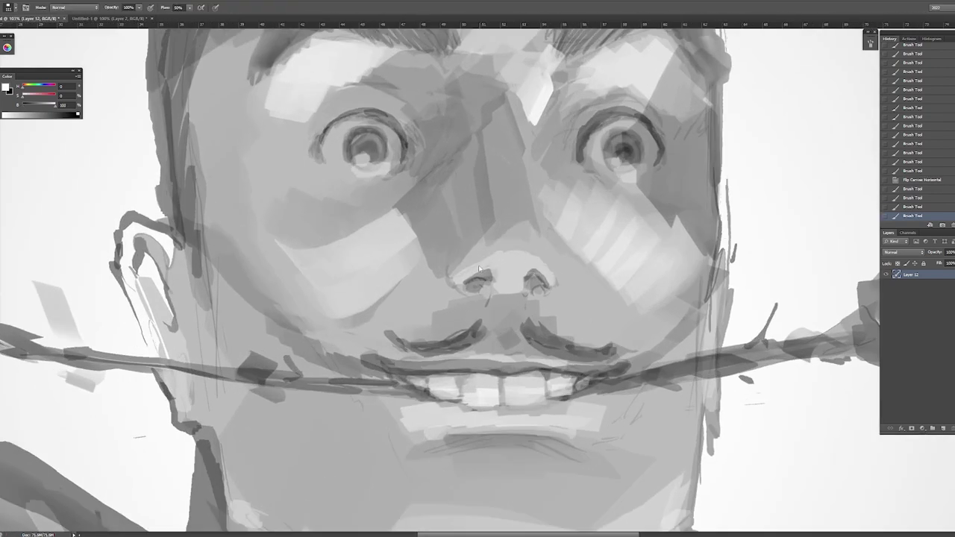
{"action": "mouse_move", "coordinate": [477, 263]}
{"action": "left_mouse_down"}
{"action": "mouse_move", "coordinate": [526, 236]}
{"action": "mouse_move", "coordinate": [557, 276]}
{"action": "left_mouse_up"}
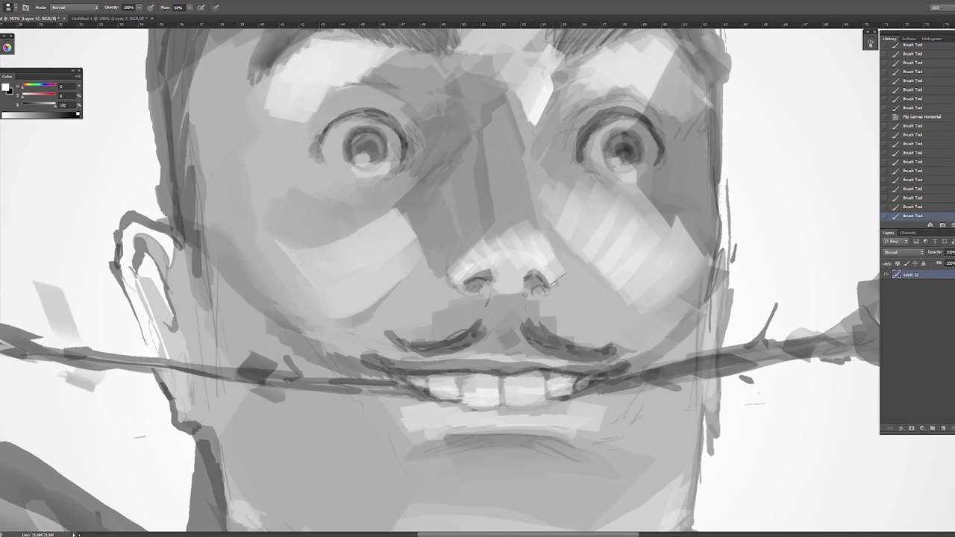
Step: Paint a light white stroke on the face
{"action": "key", "text": "z"}
{"action": "left_click", "coordinate": [482, 259], "text": "alt"}
{"action": "left_click", "coordinate": [482, 259]}
{"action": "key", "text": "b"}
{"action": "left_click_drag", "start_coordinate": [492, 306], "coordinate": [548, 342]}
{"action": "key", "text": "z"}
{"action": "left_click", "coordinate": [523, 329], "text": "alt"}
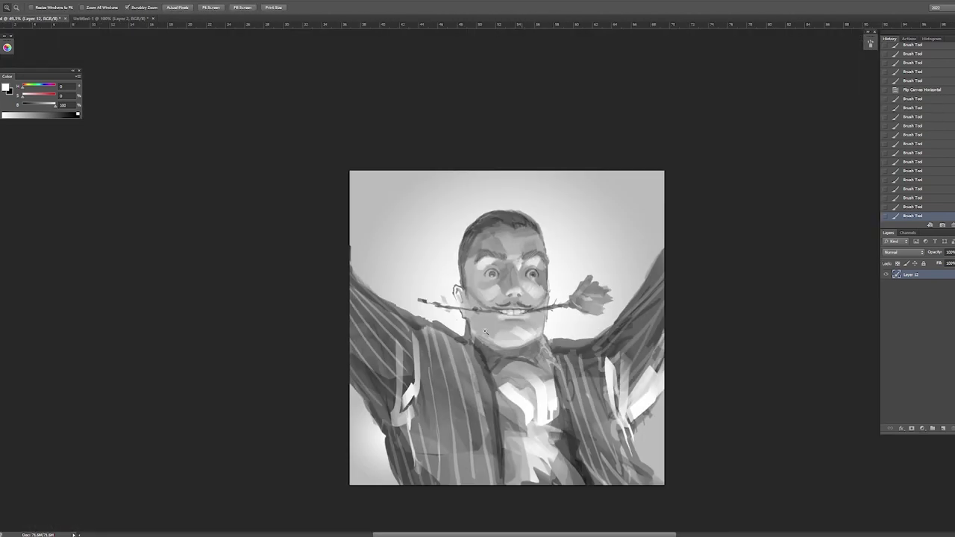
Step: Dab bright white catchlights into both eyes
{"action": "left_click", "coordinate": [496, 241]}
{"action": "left_click", "coordinate": [501, 245]}
{"action": "key", "text": "b"}
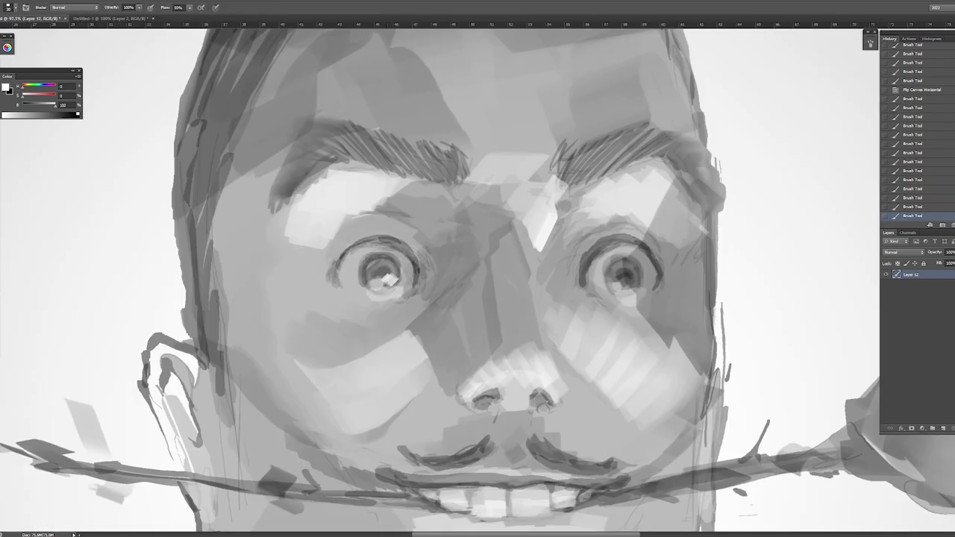
{"action": "left_click", "coordinate": [391, 283]}
{"action": "left_click", "coordinate": [631, 287]}
{"action": "left_click_drag", "start_coordinate": [631, 288], "coordinate": [597, 326]}
{"action": "mouse_move", "coordinate": [425, 239]}
{"action": "left_mouse_down"}
{"action": "mouse_move", "coordinate": [463, 267]}
{"action": "mouse_move", "coordinate": [440, 250]}
{"action": "mouse_move", "coordinate": [437, 299]}
{"action": "mouse_move", "coordinate": [464, 345]}
{"action": "left_mouse_up"}
{"action": "key", "text": "x"}
Step: Paint dark shading over the chest, both shoulders and both sleeves
{"action": "scroll", "coordinate": [523, 332], "scroll_direction": "down", "scroll_amount": 3}
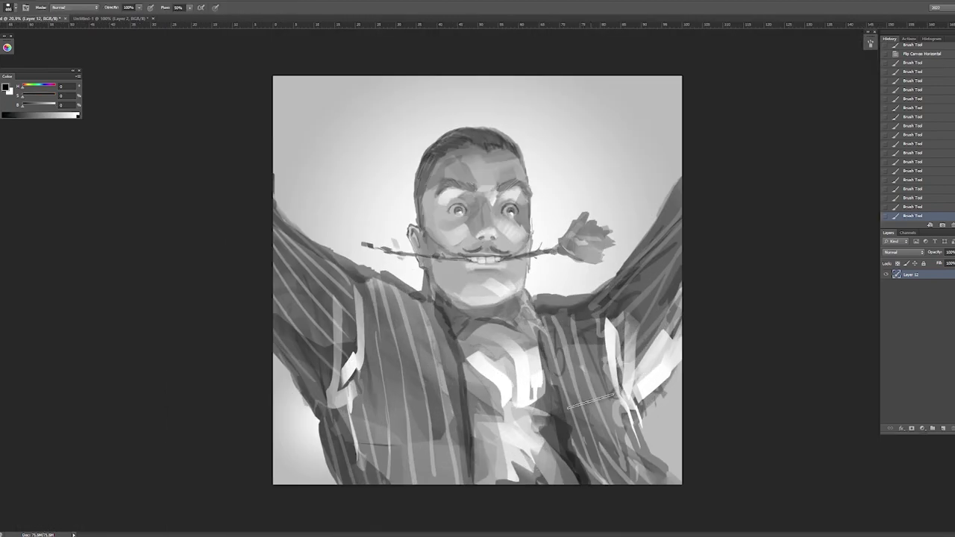
{"action": "mouse_move", "coordinate": [590, 403]}
{"action": "left_mouse_down"}
{"action": "mouse_move", "coordinate": [548, 304]}
{"action": "mouse_move", "coordinate": [605, 381]}
{"action": "left_mouse_up"}
{"action": "mouse_move", "coordinate": [400, 401]}
{"action": "left_mouse_down"}
{"action": "mouse_move", "coordinate": [395, 321]}
{"action": "mouse_move", "coordinate": [426, 314]}
{"action": "mouse_move", "coordinate": [381, 355]}
{"action": "left_mouse_up"}
{"action": "mouse_move", "coordinate": [291, 318]}
{"action": "left_mouse_down"}
{"action": "mouse_move", "coordinate": [298, 242]}
{"action": "mouse_move", "coordinate": [327, 324]}
{"action": "mouse_move", "coordinate": [340, 257]}
{"action": "left_mouse_up"}
{"action": "mouse_move", "coordinate": [648, 323]}
{"action": "left_mouse_down"}
{"action": "mouse_move", "coordinate": [620, 276]}
{"action": "mouse_move", "coordinate": [676, 209]}
{"action": "mouse_move", "coordinate": [655, 251]}
{"action": "left_mouse_up"}
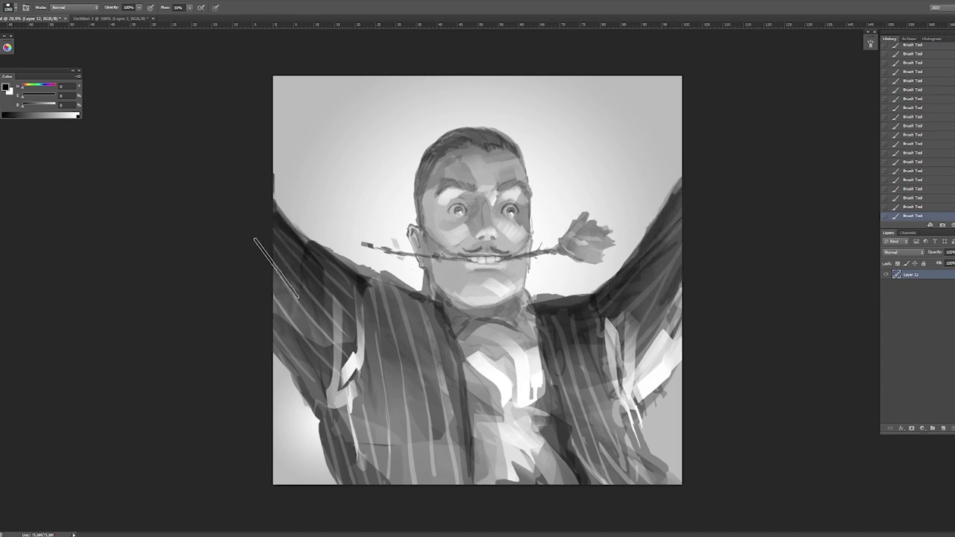
Step: Paint light white pinstripe strokes on the left arm
{"action": "key", "text": "x"}
{"action": "left_click_drag", "start_coordinate": [291, 267], "coordinate": [317, 307]}
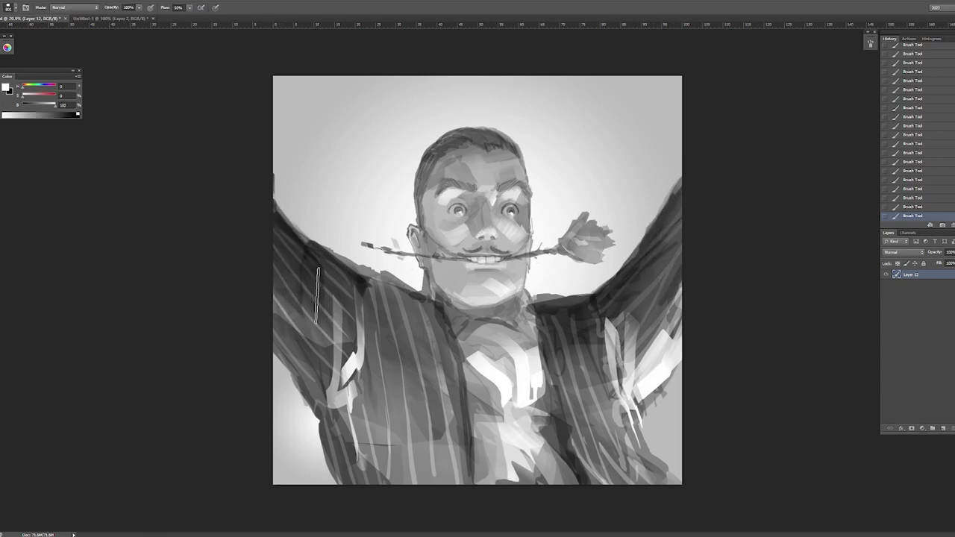
{"action": "scroll", "coordinate": [366, 332], "scroll_direction": "down", "scroll_amount": 1}
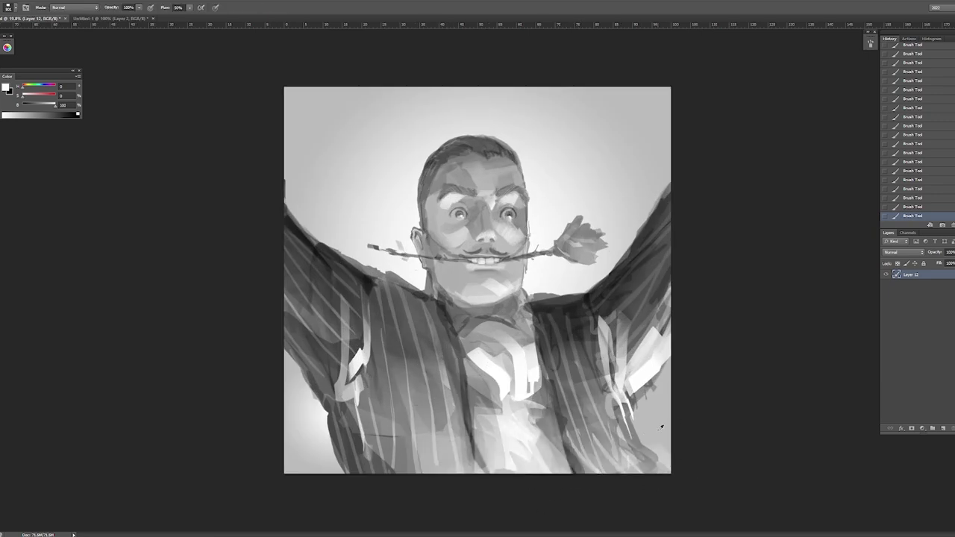
{"action": "key", "text": "z"}
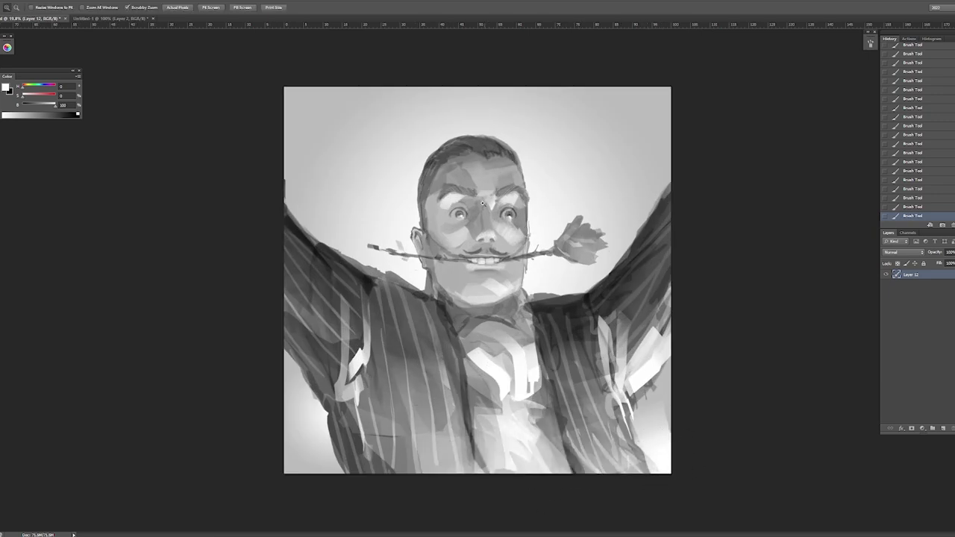
{"action": "mouse_move", "coordinate": [482, 203]}
{"action": "left_mouse_down"}
{"action": "mouse_move", "coordinate": [590, 207]}
{"action": "mouse_move", "coordinate": [552, 208]}
{"action": "mouse_move", "coordinate": [567, 208]}
{"action": "left_mouse_up"}
Step: On a new Screen layer, pencil faint white arcs over both eyes
{"action": "key", "text": "b"}
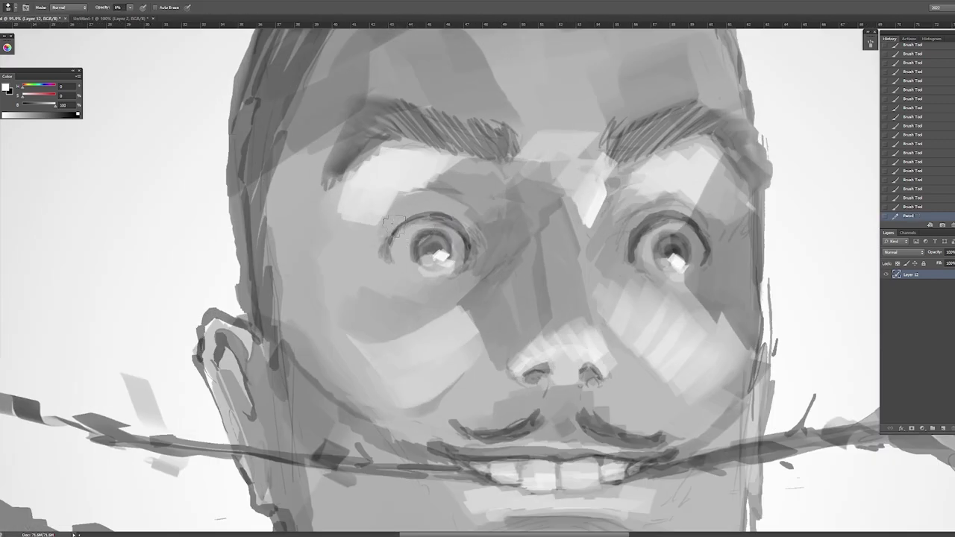
{"action": "key", "text": "ctrl+shift+alt+n"}
{"action": "key", "text": "shift+alt+s"}
{"action": "mouse_move", "coordinate": [384, 246]}
{"action": "left_mouse_down"}
{"action": "mouse_move", "coordinate": [415, 205]}
{"action": "mouse_move", "coordinate": [472, 237]}
{"action": "left_mouse_up"}
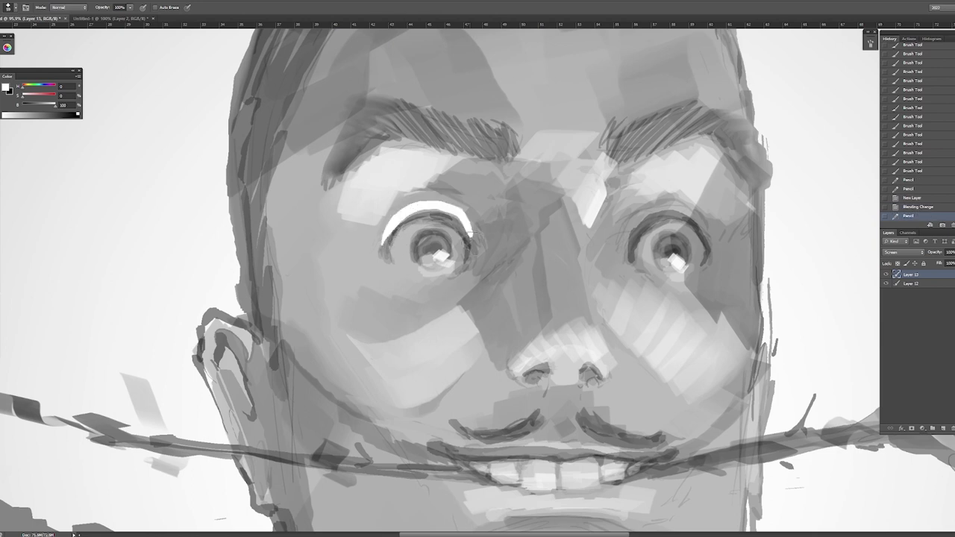
{"action": "mouse_move", "coordinate": [629, 253]}
{"action": "left_mouse_down"}
{"action": "mouse_move", "coordinate": [651, 229]}
{"action": "mouse_move", "coordinate": [701, 216]}
{"action": "left_mouse_up"}
Step: Lower the eye-highlight layer's opacity to 57%
{"action": "key", "text": "z"}
{"action": "key", "text": "ctrl+0"}
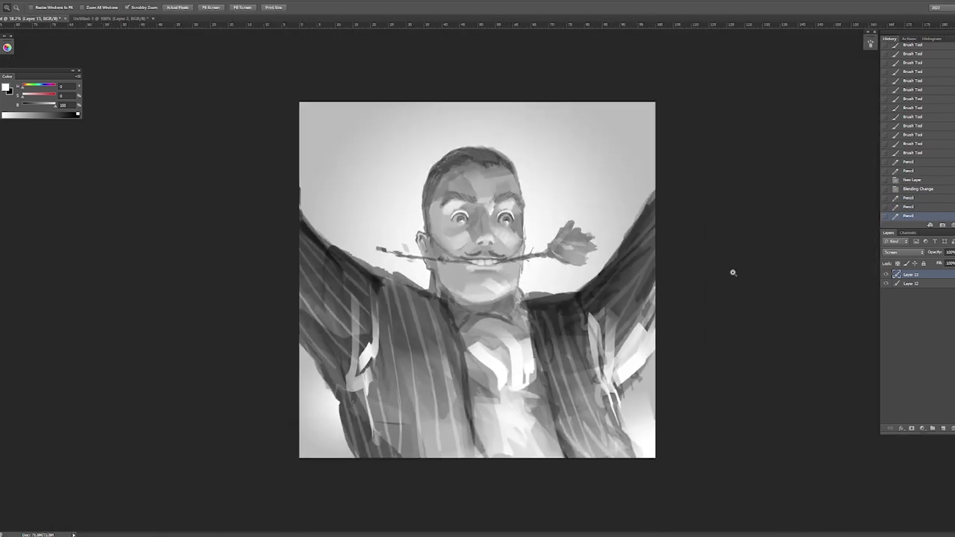
{"action": "type", "text": "57"}
{"action": "key", "text": "Return"}
Step: Add a grey-filled bottom layer and merge the highlight layer down
{"action": "key", "text": "g"}
{"action": "left_click", "coordinate": [645, 110], "text": "alt"}
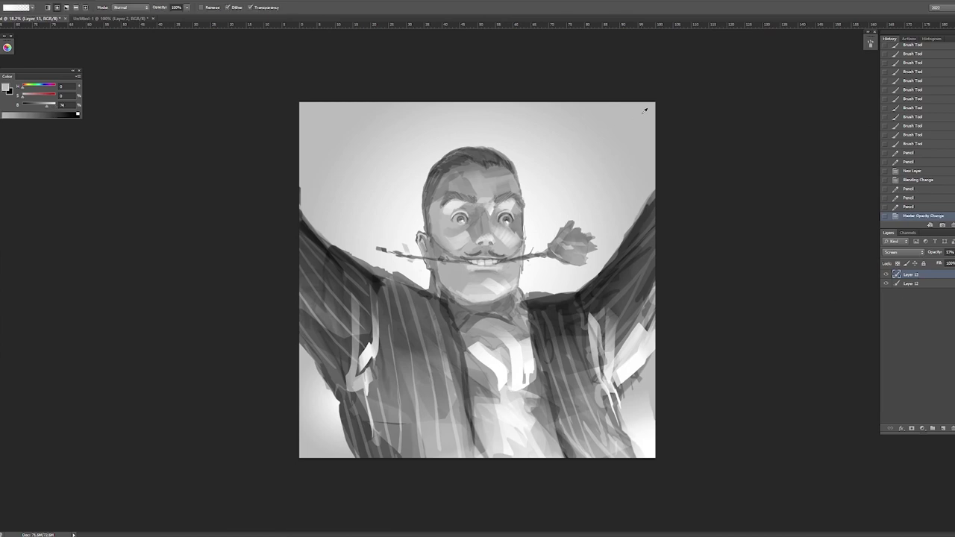
{"action": "left_click", "coordinate": [945, 430]}
{"action": "key", "text": "ctrl+shift+bracketleft"}
{"action": "key", "text": "shift+g"}
{"action": "left_click", "coordinate": [572, 308]}
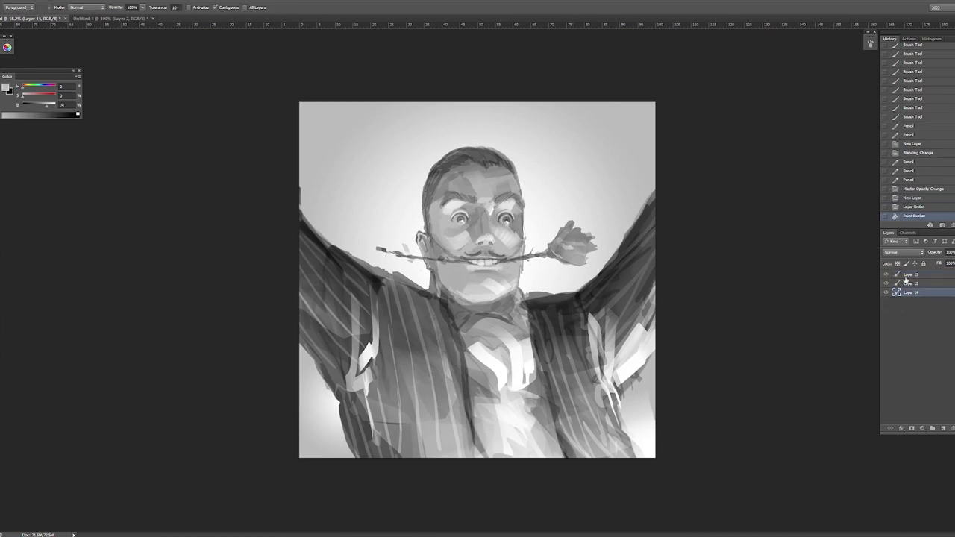
{"action": "left_click", "coordinate": [910, 275]}
{"action": "key", "text": "ctrl+e"}
Step: Add a new Screen layer and flip the canvas horizontally
{"action": "key", "text": "b"}
{"action": "key", "text": "ctrl+shift+alt+n"}
{"action": "key", "text": "h"}
{"action": "key", "text": "shift+alt+s"}
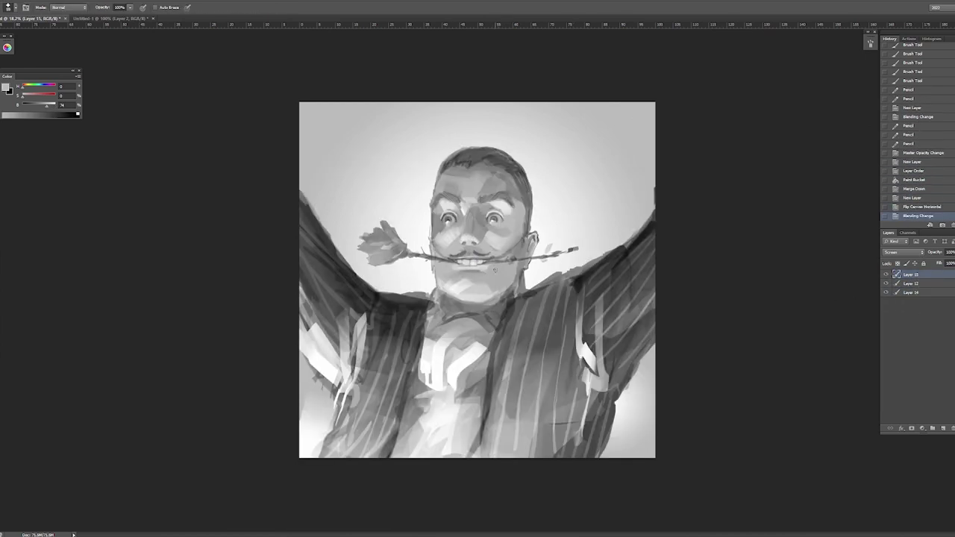
{"action": "key", "text": "z"}
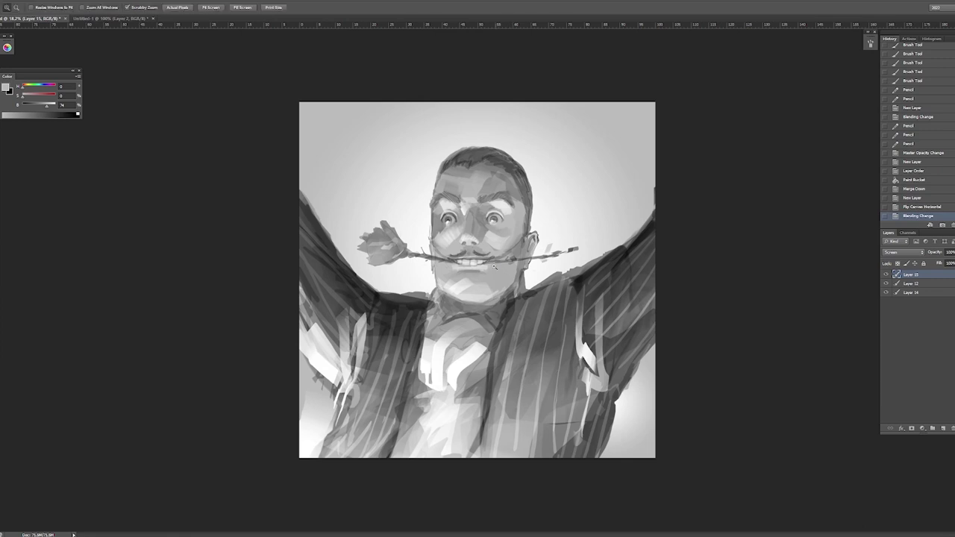
{"action": "left_click_drag", "start_coordinate": [527, 278], "coordinate": [586, 256]}
Step: Duplicate the stem's right end, rotate the copy upward, and commit the transform
{"action": "key", "text": "ctrl+e"}
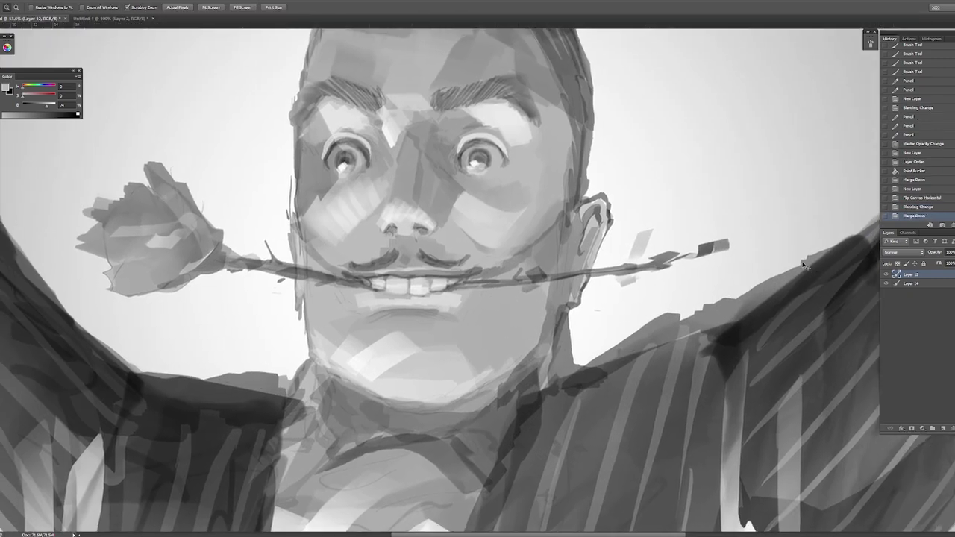
{"action": "key", "text": "l"}
{"action": "mouse_move", "coordinate": [694, 205]}
{"action": "left_mouse_down"}
{"action": "mouse_move", "coordinate": [643, 290]}
{"action": "mouse_move", "coordinate": [465, 297]}
{"action": "left_mouse_up"}
{"action": "left_click_drag", "start_coordinate": [558, 273], "coordinate": [558, 266]}
{"action": "key", "text": "v"}
{"action": "key", "text": "ctrl+t"}
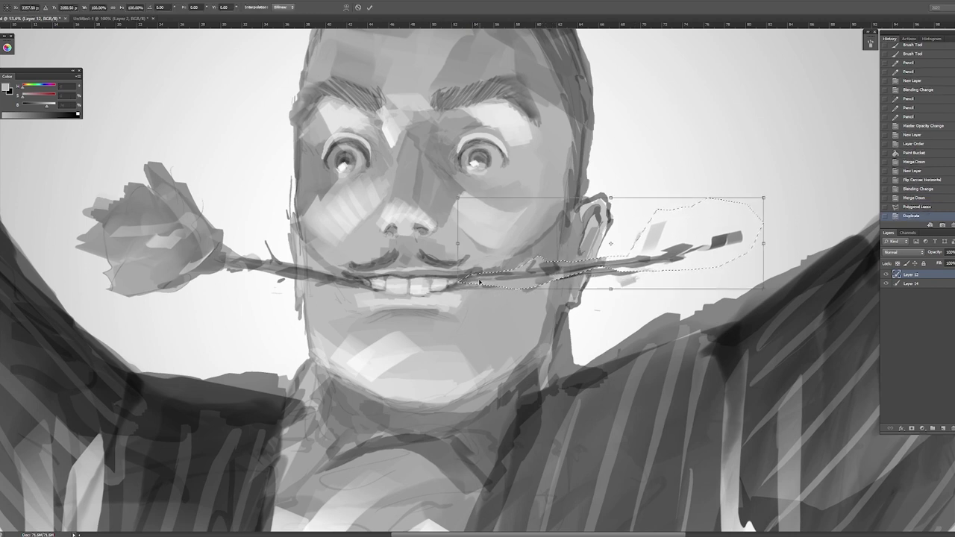
{"action": "left_click_drag", "start_coordinate": [773, 224], "coordinate": [806, 112]}
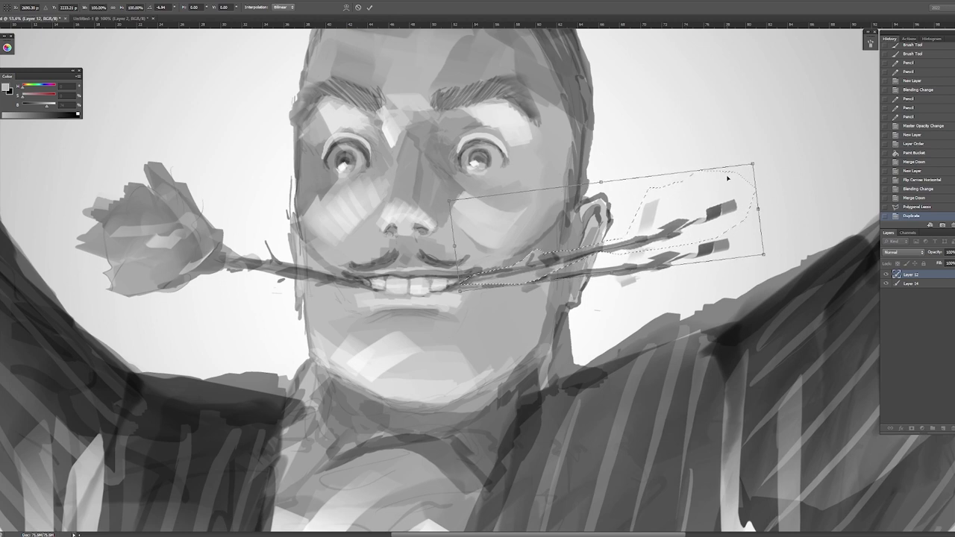
{"action": "key", "text": "Return"}
{"action": "key", "text": "ctrl+d"}
Step: Paint out the leftover stem lines by the jaw with sampled grey
{"action": "key", "text": "b"}
{"action": "key", "text": "shift+b"}
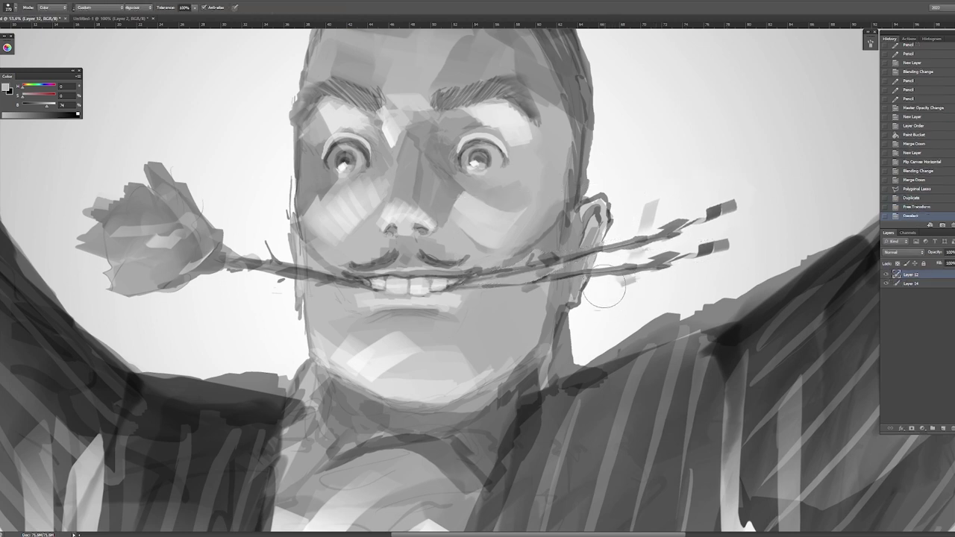
{"action": "mouse_move", "coordinate": [608, 301]}
{"action": "left_mouse_down"}
{"action": "mouse_move", "coordinate": [639, 295]}
{"action": "mouse_move", "coordinate": [657, 266]}
{"action": "mouse_move", "coordinate": [750, 248]}
{"action": "left_mouse_up"}
{"action": "left_click", "coordinate": [601, 291], "text": "alt"}
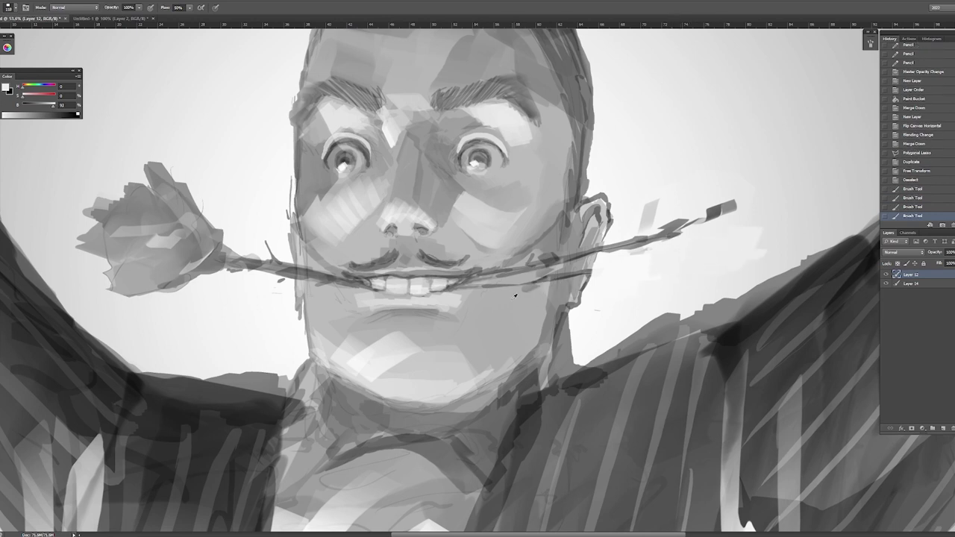
{"action": "left_click", "coordinate": [552, 277], "text": "alt"}
{"action": "left_click_drag", "start_coordinate": [544, 280], "coordinate": [448, 288]}
{"action": "left_click", "coordinate": [567, 275], "text": "alt"}
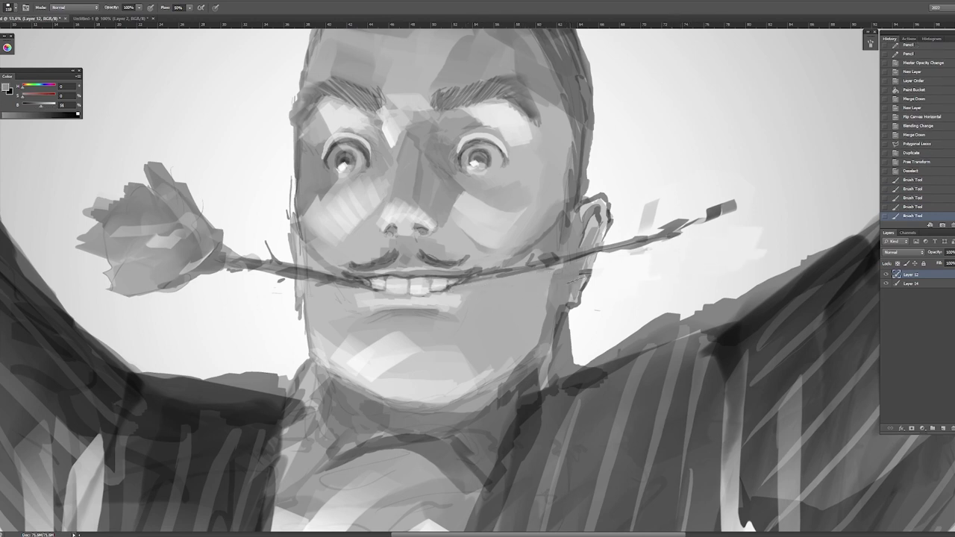
{"action": "left_click_drag", "start_coordinate": [556, 278], "coordinate": [585, 270]}
{"action": "left_click", "coordinate": [588, 261], "text": "alt"}
{"action": "left_click", "coordinate": [552, 283], "text": "alt"}
Step: With the view rotated, paint a white rim highlight along the jaw and chin
{"action": "scroll", "coordinate": [447, 299], "scroll_direction": "up", "scroll_amount": 2}
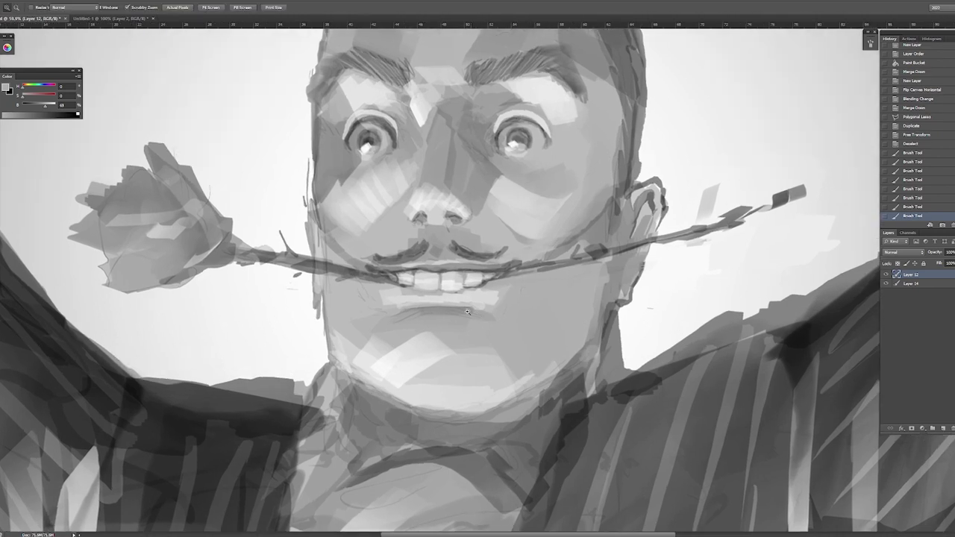
{"action": "mouse_move", "coordinate": [441, 315]}
{"action": "left_mouse_down"}
{"action": "mouse_move", "coordinate": [442, 345]}
{"action": "mouse_move", "coordinate": [377, 373]}
{"action": "mouse_move", "coordinate": [431, 316]}
{"action": "left_mouse_up"}
{"action": "key", "text": "ctrl+z"}
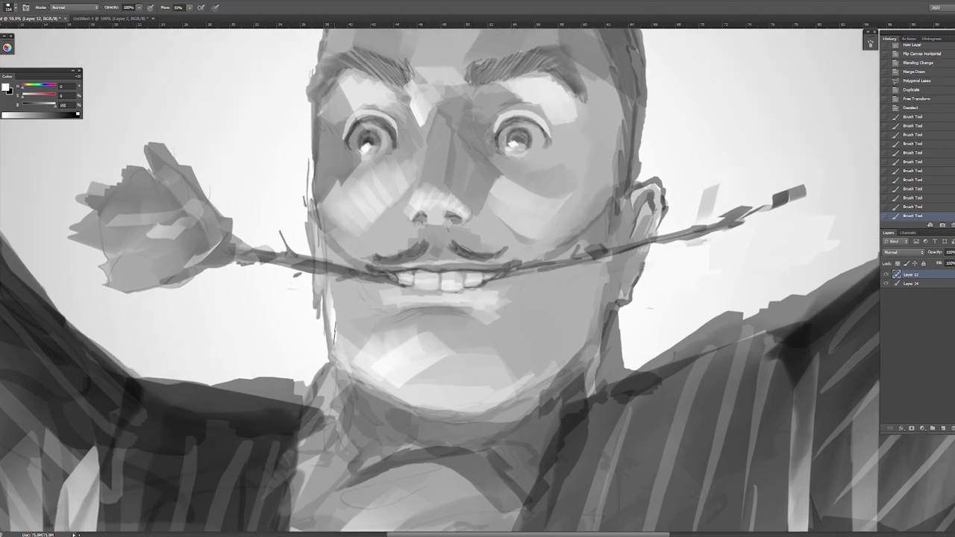
{"action": "key", "text": "ctrl+shift+r"}
{"action": "mouse_move", "coordinate": [351, 231]}
{"action": "left_mouse_down"}
{"action": "mouse_move", "coordinate": [361, 166]}
{"action": "mouse_move", "coordinate": [392, 146]}
{"action": "left_mouse_up"}
{"action": "key", "text": "r"}
{"action": "left_click_drag", "start_coordinate": [515, 247], "coordinate": [515, 294]}
{"action": "mouse_move", "coordinate": [349, 261]}
{"action": "left_mouse_down"}
{"action": "mouse_move", "coordinate": [351, 224]}
{"action": "mouse_move", "coordinate": [348, 263]}
{"action": "mouse_move", "coordinate": [377, 351]}
{"action": "left_mouse_up"}
Step: Switch to black and detail the mouth corner with thin lines between the teeth
{"action": "key", "text": "z"}
{"action": "key", "text": "ctrl+0"}
{"action": "left_click_drag", "start_coordinate": [467, 251], "coordinate": [552, 251]}
{"action": "key", "text": "x"}
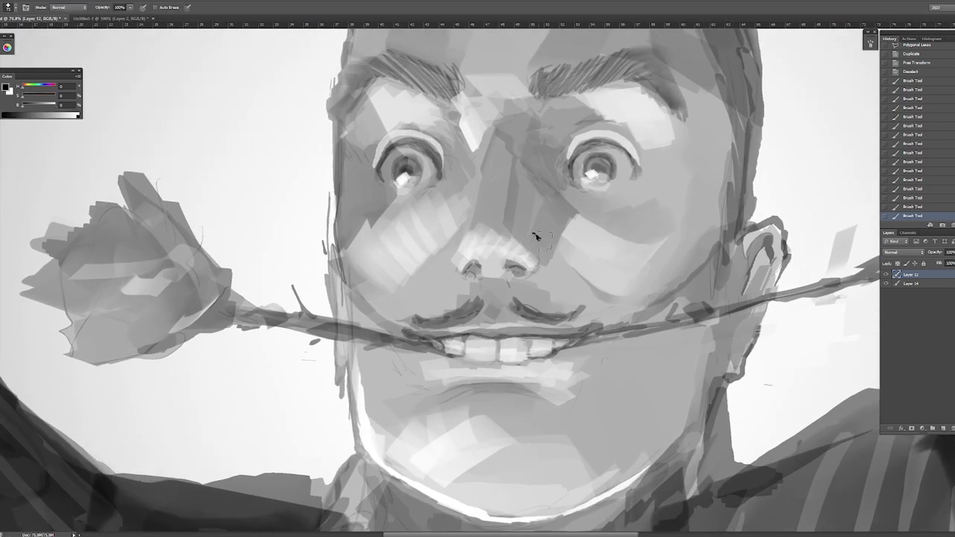
{"action": "key", "text": "z"}
{"action": "key", "text": "ctrl+0"}
{"action": "mouse_move", "coordinate": [523, 334]}
{"action": "left_mouse_down"}
{"action": "mouse_move", "coordinate": [601, 336]}
{"action": "mouse_move", "coordinate": [610, 317]}
{"action": "mouse_move", "coordinate": [620, 332]}
{"action": "mouse_move", "coordinate": [612, 328]}
{"action": "left_mouse_up"}
{"action": "key", "text": "ctrl+z"}
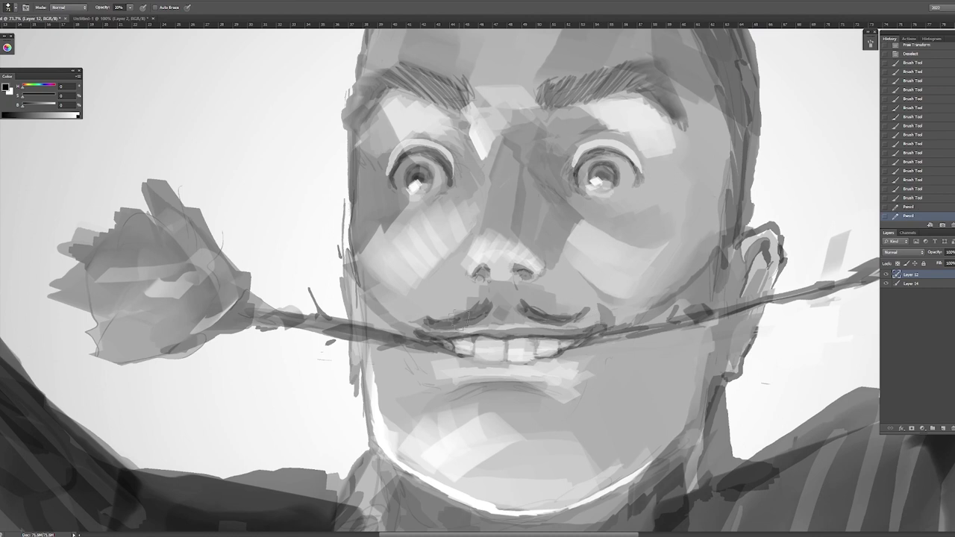
{"action": "key", "text": "ctrl+0"}
{"action": "key", "text": "z"}
{"action": "mouse_move", "coordinate": [418, 283]}
{"action": "left_mouse_down"}
{"action": "mouse_move", "coordinate": [453, 279]}
{"action": "mouse_move", "coordinate": [453, 298]}
{"action": "mouse_move", "coordinate": [470, 302]}
{"action": "mouse_move", "coordinate": [455, 305]}
{"action": "mouse_move", "coordinate": [503, 302]}
{"action": "mouse_move", "coordinate": [501, 270]}
{"action": "left_mouse_up"}
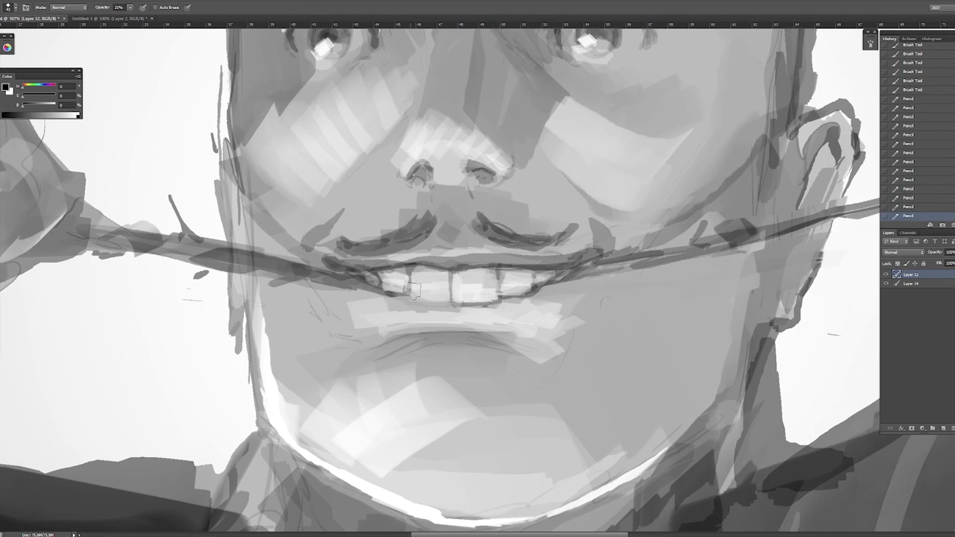
{"action": "key", "text": "z"}
{"action": "key", "text": "ctrl+minus"}
{"action": "key", "text": "ctrl+minus"}
{"action": "key", "text": "ctrl+minus"}
Step: Define the rose petals with dark pencil lines
{"action": "key", "text": "ctrl+0"}
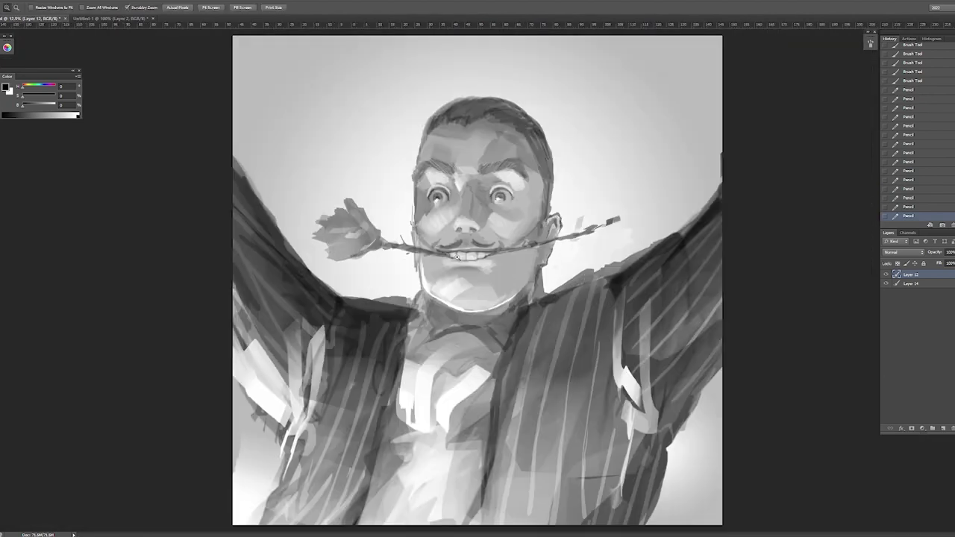
{"action": "key", "text": "ctrl+plus"}
{"action": "key", "text": "b"}
{"action": "left_click_drag", "start_coordinate": [373, 340], "coordinate": [395, 320]}
{"action": "left_click_drag", "start_coordinate": [317, 328], "coordinate": [399, 306]}
{"action": "left_click_drag", "start_coordinate": [355, 265], "coordinate": [415, 321]}
{"action": "left_click_drag", "start_coordinate": [384, 254], "coordinate": [416, 302]}
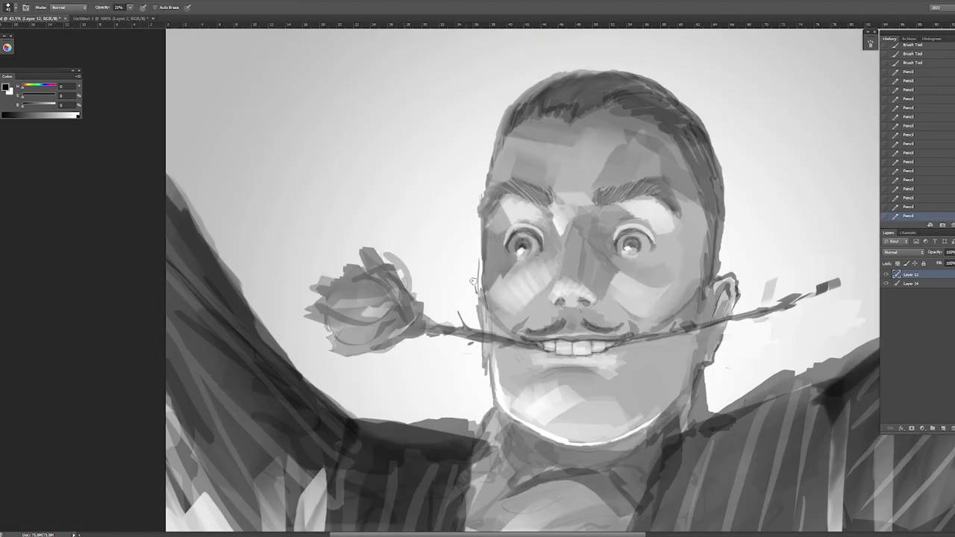
Step: Add small white highlights at the corner of the teeth
{"action": "key", "text": "ctrl+0"}
{"action": "scroll", "coordinate": [425, 254], "scroll_direction": "up", "scroll_amount": 3}
{"action": "key", "text": "x"}
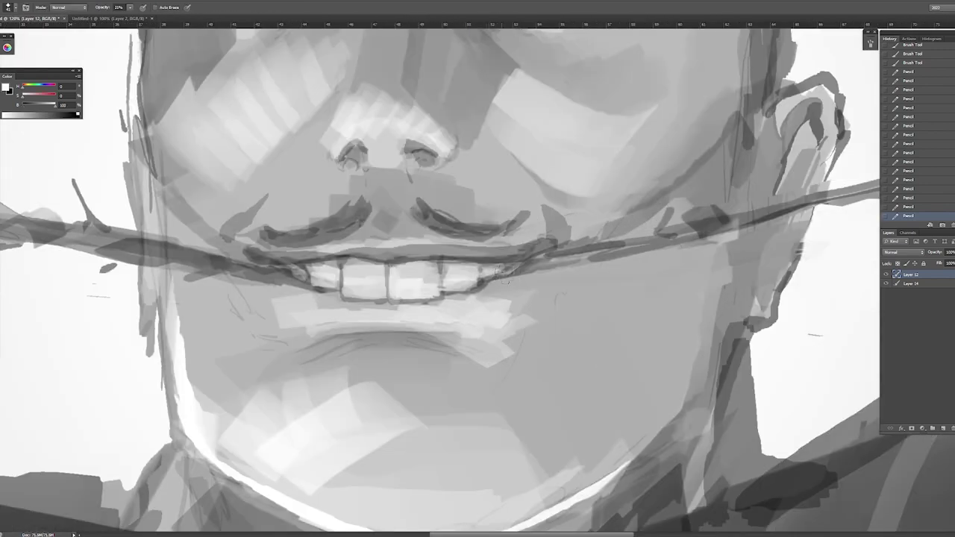
{"action": "mouse_move", "coordinate": [510, 281]}
{"action": "left_mouse_down"}
{"action": "mouse_move", "coordinate": [497, 271]}
{"action": "mouse_move", "coordinate": [515, 265]}
{"action": "mouse_move", "coordinate": [512, 279]}
{"action": "left_mouse_up"}
{"action": "key", "text": "x"}
{"action": "key", "text": "x"}
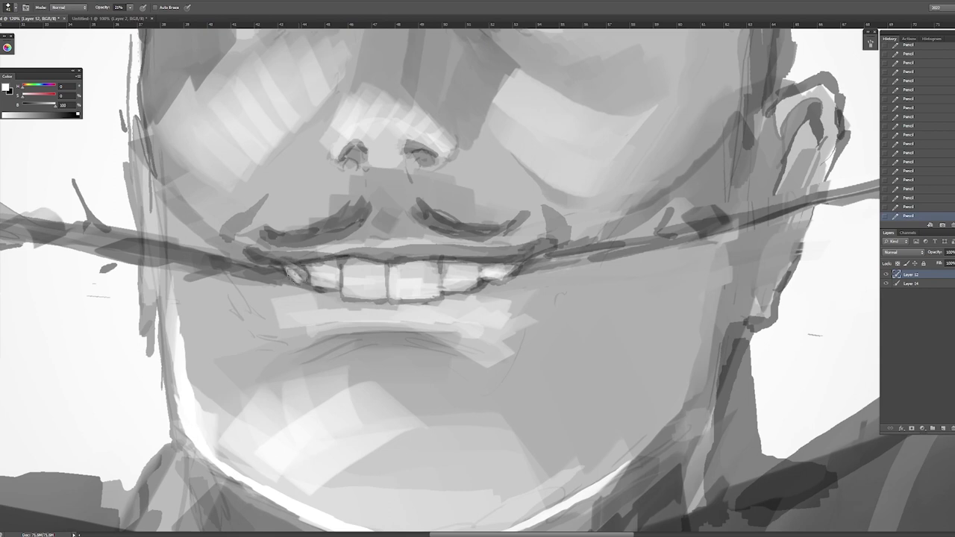
{"action": "key", "text": "ctrl+0"}
{"action": "left_click_drag", "start_coordinate": [505, 271], "coordinate": [523, 272]}
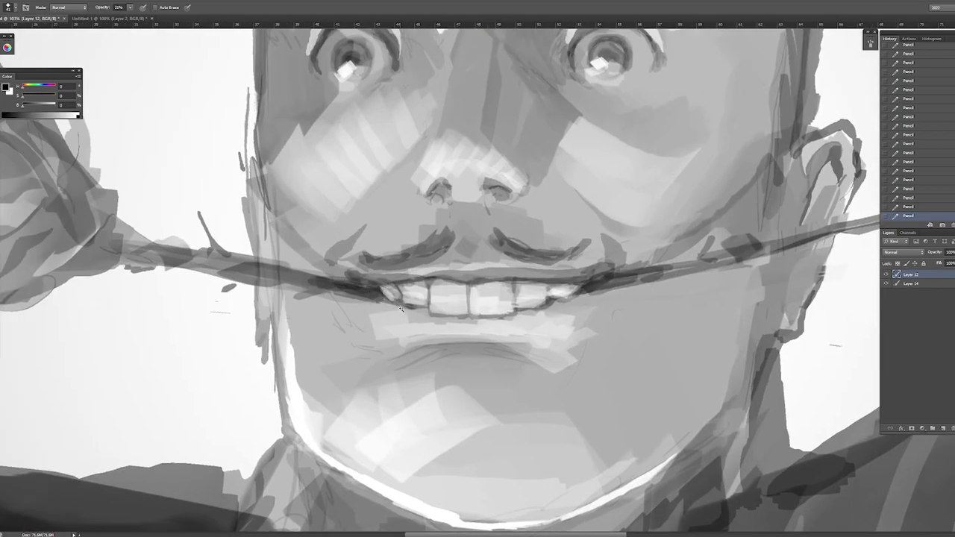
{"action": "mouse_move", "coordinate": [371, 295]}
{"action": "left_mouse_down"}
{"action": "mouse_move", "coordinate": [351, 304]}
{"action": "mouse_move", "coordinate": [476, 253]}
{"action": "mouse_move", "coordinate": [596, 232]}
{"action": "left_mouse_up"}
Step: Refine both eye outlines and darken the two nostrils with the pencil
{"action": "mouse_move", "coordinate": [217, 246]}
{"action": "left_mouse_down"}
{"action": "mouse_move", "coordinate": [254, 217]}
{"action": "mouse_move", "coordinate": [280, 246]}
{"action": "mouse_move", "coordinate": [246, 217]}
{"action": "left_mouse_up"}
{"action": "left_click_drag", "start_coordinate": [180, 235], "coordinate": [298, 224]}
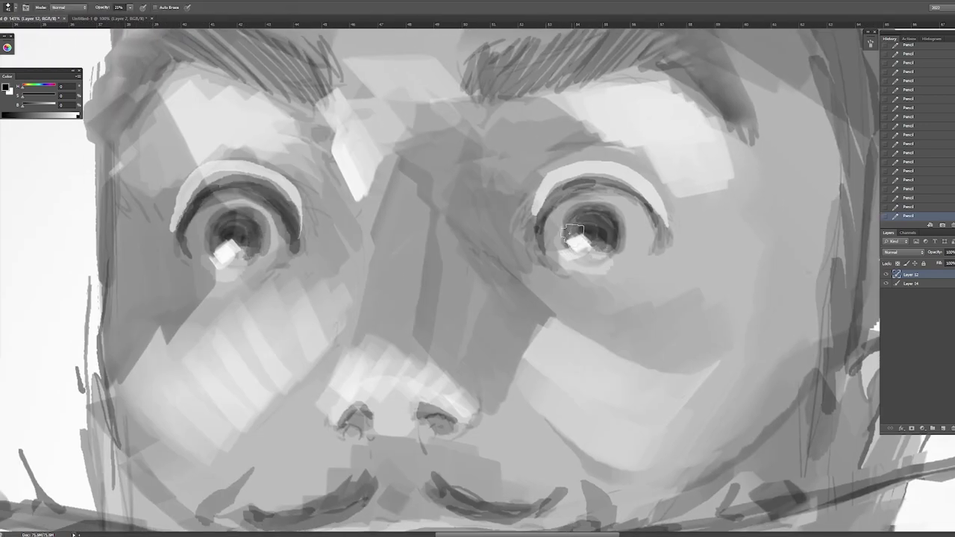
{"action": "mouse_move", "coordinate": [537, 246]}
{"action": "left_mouse_down"}
{"action": "mouse_move", "coordinate": [656, 209]}
{"action": "mouse_move", "coordinate": [657, 258]}
{"action": "left_mouse_up"}
{"action": "mouse_move", "coordinate": [657, 239]}
{"action": "left_mouse_down"}
{"action": "mouse_move", "coordinate": [571, 227]}
{"action": "mouse_move", "coordinate": [561, 288]}
{"action": "mouse_move", "coordinate": [524, 325]}
{"action": "left_mouse_up"}
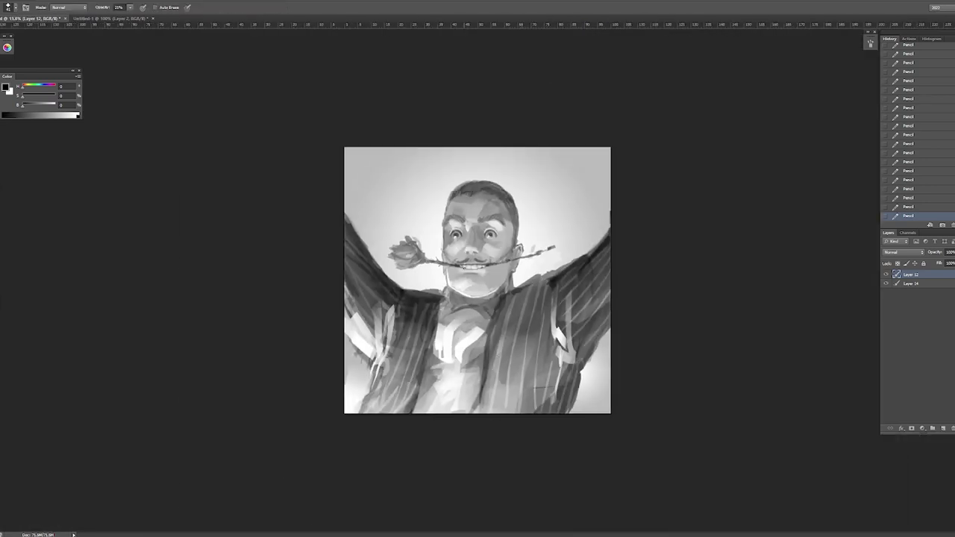
{"action": "left_click_drag", "start_coordinate": [475, 253], "coordinate": [552, 252]}
{"action": "mouse_move", "coordinate": [452, 242]}
{"action": "left_mouse_down"}
{"action": "mouse_move", "coordinate": [479, 257]}
{"action": "mouse_move", "coordinate": [464, 253]}
{"action": "left_mouse_up"}
{"action": "mouse_move", "coordinate": [418, 249]}
{"action": "left_mouse_down"}
{"action": "mouse_move", "coordinate": [394, 255]}
{"action": "mouse_move", "coordinate": [388, 308]}
{"action": "left_mouse_up"}
Step: Mirror the painting horizontally and hatch darker pencil strokes into the right eyebrow, including its outer end
{"action": "key", "text": "h"}
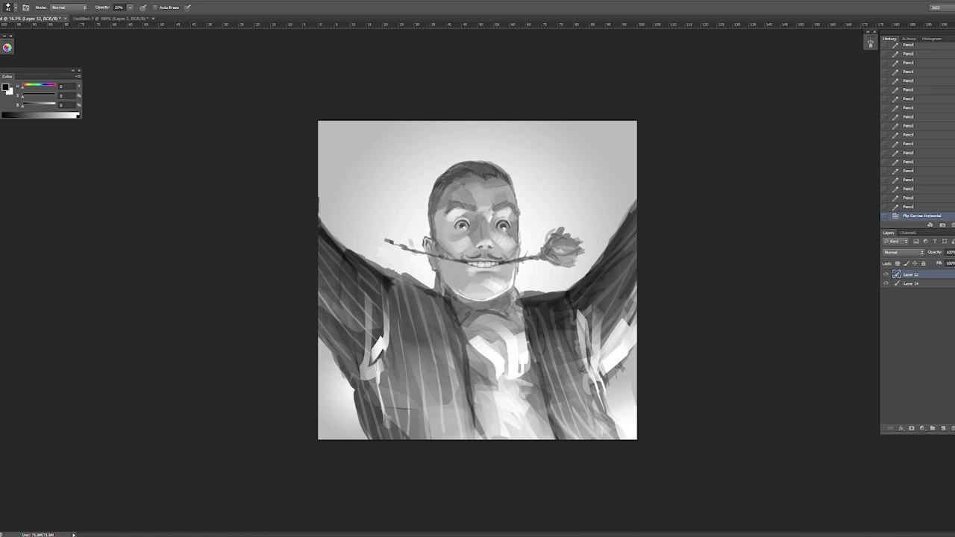
{"action": "mouse_move", "coordinate": [471, 214]}
{"action": "left_mouse_down"}
{"action": "mouse_move", "coordinate": [494, 222]}
{"action": "mouse_move", "coordinate": [559, 189]}
{"action": "mouse_move", "coordinate": [538, 218]}
{"action": "left_mouse_up"}
{"action": "mouse_move", "coordinate": [532, 238]}
{"action": "left_mouse_down"}
{"action": "mouse_move", "coordinate": [555, 191]}
{"action": "mouse_move", "coordinate": [574, 187]}
{"action": "left_mouse_up"}
{"action": "left_click_drag", "start_coordinate": [552, 221], "coordinate": [622, 179]}
{"action": "mouse_move", "coordinate": [561, 202]}
{"action": "left_mouse_down"}
{"action": "mouse_move", "coordinate": [636, 176]}
{"action": "mouse_move", "coordinate": [651, 188]}
{"action": "left_mouse_up"}
{"action": "left_click_drag", "start_coordinate": [638, 221], "coordinate": [672, 195]}
{"action": "left_click_drag", "start_coordinate": [649, 238], "coordinate": [672, 210]}
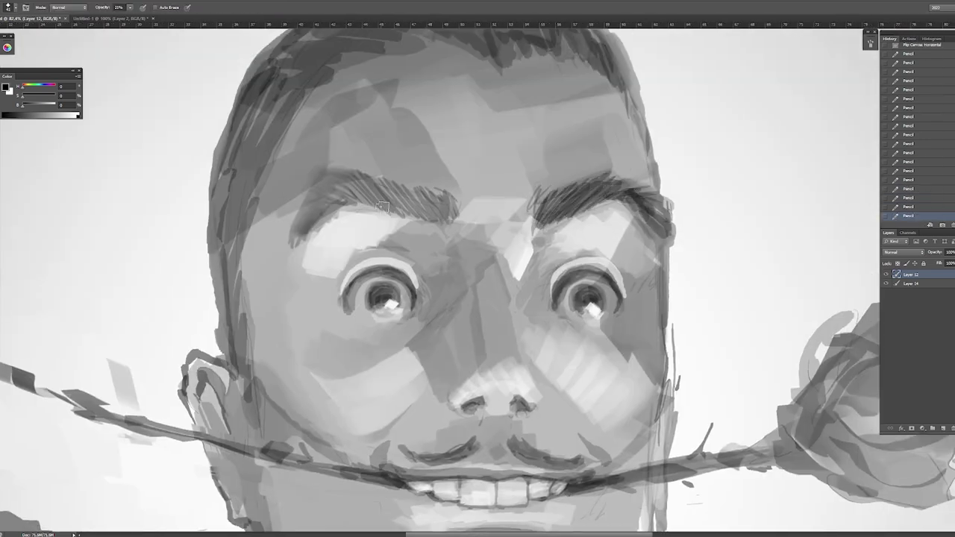
Step: Darken the left eyebrow with hatching from its outer end to its inner end
{"action": "left_click_drag", "start_coordinate": [300, 217], "coordinate": [328, 197]}
{"action": "left_click_drag", "start_coordinate": [313, 210], "coordinate": [366, 177]}
{"action": "mouse_move", "coordinate": [350, 212]}
{"action": "left_mouse_down"}
{"action": "mouse_move", "coordinate": [382, 175]}
{"action": "mouse_move", "coordinate": [412, 175]}
{"action": "left_mouse_up"}
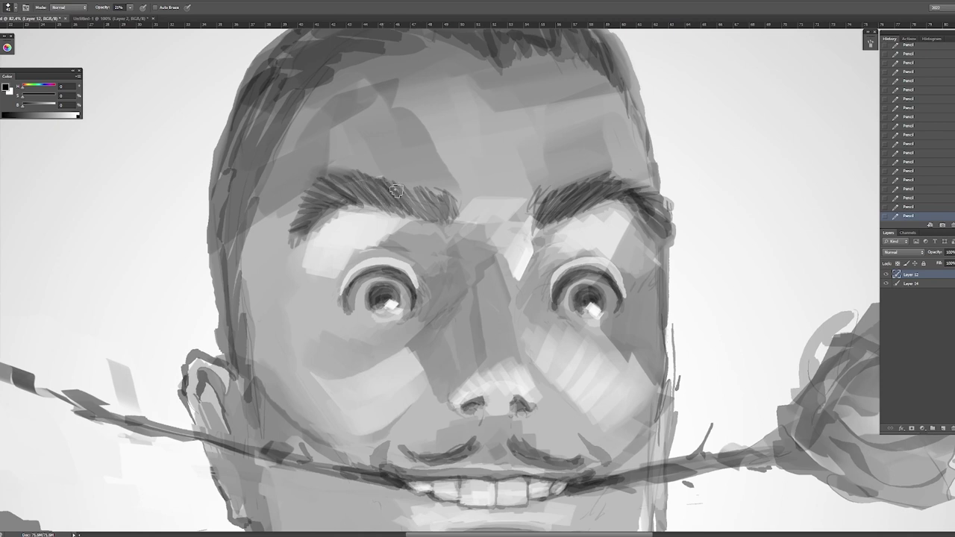
{"action": "left_click_drag", "start_coordinate": [385, 223], "coordinate": [440, 175]}
{"action": "mouse_move", "coordinate": [412, 224]}
{"action": "left_mouse_down"}
{"action": "mouse_move", "coordinate": [448, 187]}
{"action": "mouse_move", "coordinate": [461, 192]}
{"action": "left_mouse_up"}
{"action": "left_click_drag", "start_coordinate": [412, 236], "coordinate": [442, 209]}
Step: Darken both halves of the mustache with pencil strokes
{"action": "key", "text": "ctrl+0"}
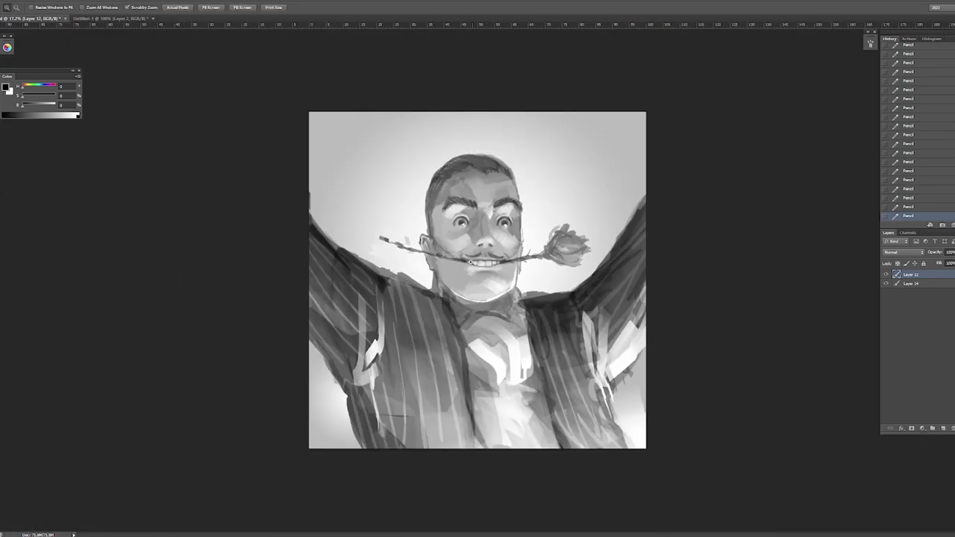
{"action": "scroll", "coordinate": [495, 259], "scroll_direction": "up", "scroll_amount": 5}
{"action": "left_click_drag", "start_coordinate": [509, 245], "coordinate": [436, 266]}
{"action": "left_click_drag", "start_coordinate": [556, 241], "coordinate": [638, 286]}
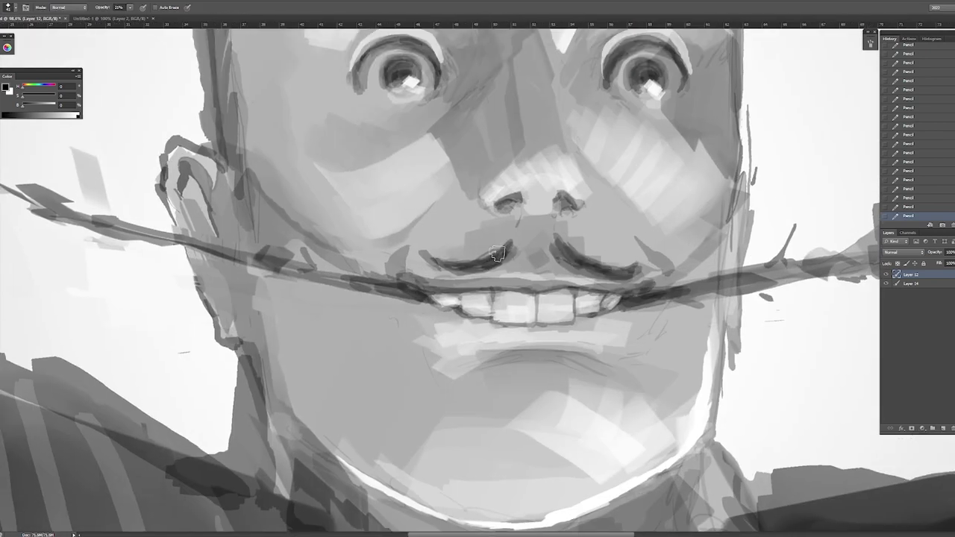
{"action": "left_click_drag", "start_coordinate": [507, 241], "coordinate": [481, 254]}
Step: Sample a light grey from the face and brighten the skin beneath the nose
{"action": "key", "text": "ctrl+0"}
{"action": "scroll", "coordinate": [485, 258], "scroll_direction": "up", "scroll_amount": 4}
{"action": "left_click", "coordinate": [522, 329], "text": "alt"}
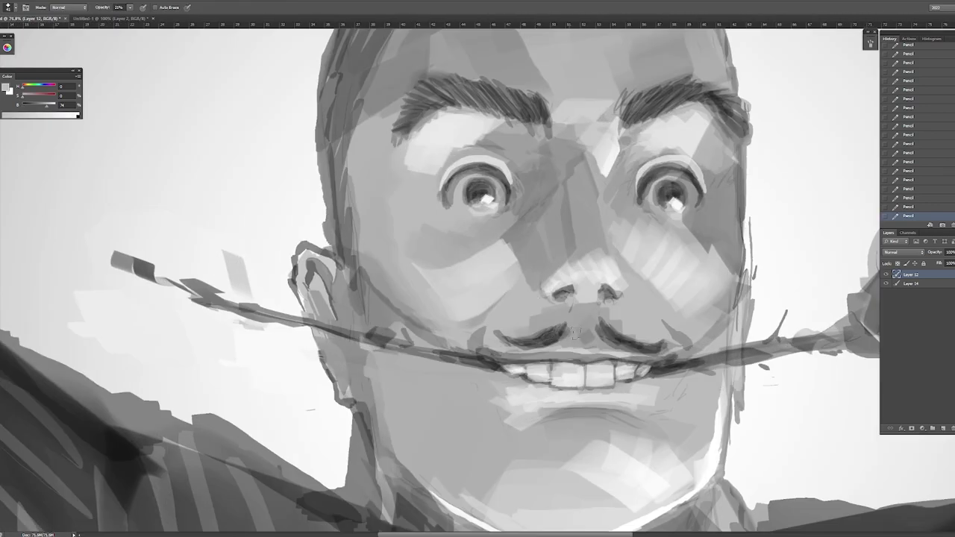
{"action": "mouse_move", "coordinate": [598, 302]}
{"action": "left_mouse_down"}
{"action": "mouse_move", "coordinate": [576, 323]}
{"action": "mouse_move", "coordinate": [597, 321]}
{"action": "mouse_move", "coordinate": [636, 290]}
{"action": "left_mouse_up"}
Step: Switch to the dark colour, darken both nostrils, and add small dark marks around the mouth and chin
{"action": "mouse_move", "coordinate": [608, 314]}
{"action": "left_mouse_down"}
{"action": "mouse_move", "coordinate": [623, 313]}
{"action": "mouse_move", "coordinate": [611, 295]}
{"action": "mouse_move", "coordinate": [608, 309]}
{"action": "left_mouse_up"}
{"action": "key", "text": "x"}
{"action": "left_click_drag", "start_coordinate": [503, 289], "coordinate": [475, 309]}
{"action": "left_click_drag", "start_coordinate": [470, 271], "coordinate": [484, 308]}
{"action": "key", "text": "ctrl+0"}
{"action": "scroll", "coordinate": [453, 326], "scroll_direction": "down", "scroll_amount": 2}
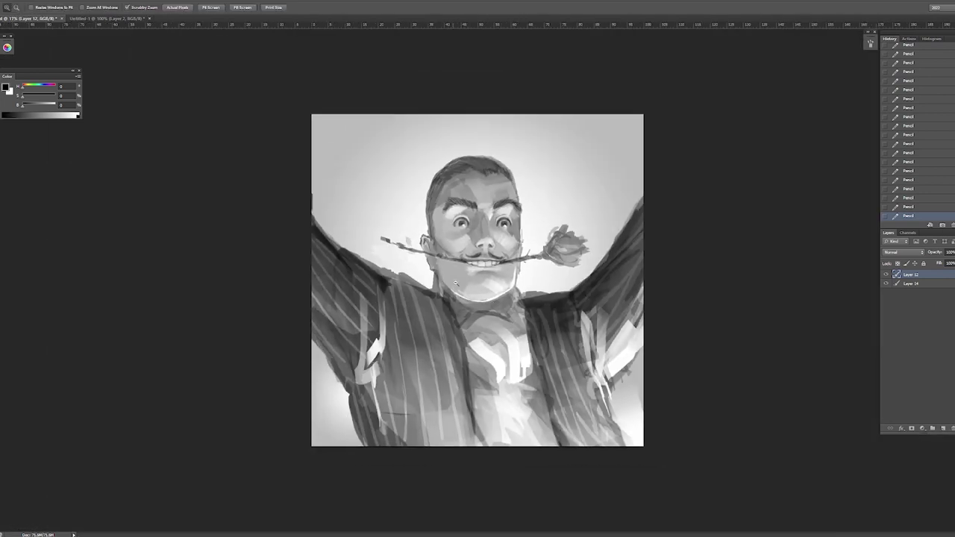
{"action": "scroll", "coordinate": [448, 280], "scroll_direction": "up", "scroll_amount": 4}
{"action": "mouse_move", "coordinate": [418, 228]}
{"action": "left_mouse_down"}
{"action": "mouse_move", "coordinate": [493, 276]}
{"action": "mouse_move", "coordinate": [448, 314]}
{"action": "left_mouse_up"}
Step: Darken the rose with soft brush strokes, then show the whole painting full screen
{"action": "scroll", "coordinate": [430, 281], "scroll_direction": "down", "scroll_amount": 3}
{"action": "key", "text": "b"}
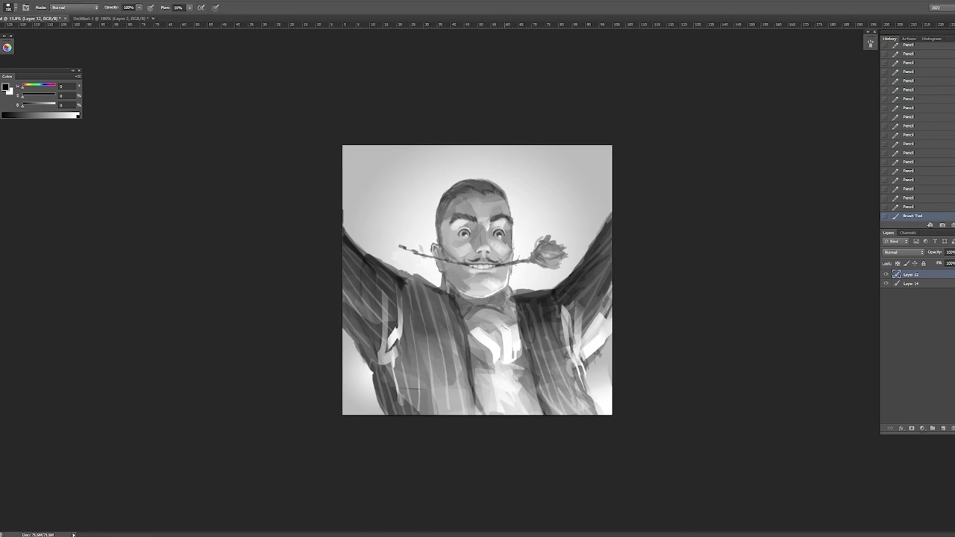
{"action": "scroll", "coordinate": [532, 252], "scroll_direction": "up", "scroll_amount": 3}
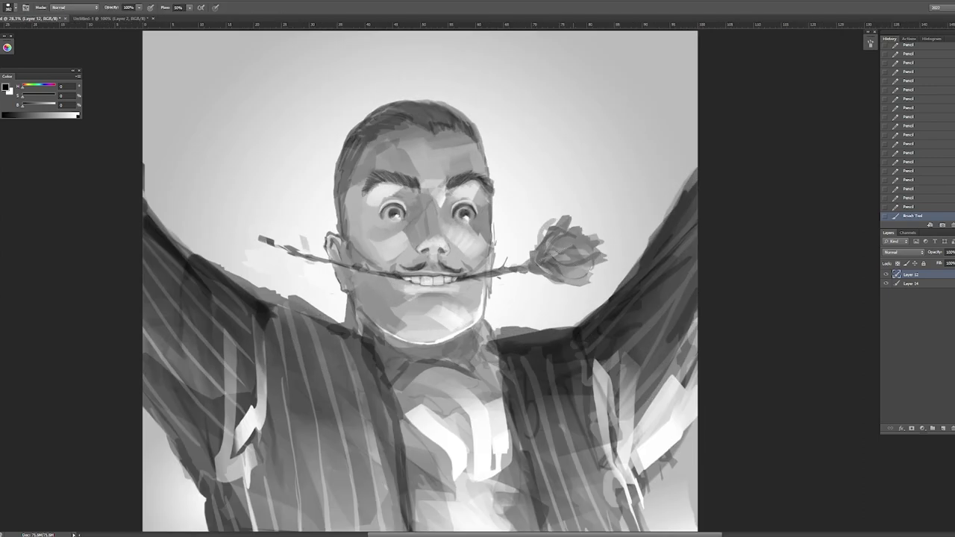
{"action": "mouse_move", "coordinate": [541, 257]}
{"action": "left_mouse_down"}
{"action": "mouse_move", "coordinate": [585, 235]}
{"action": "mouse_move", "coordinate": [590, 223]}
{"action": "left_mouse_up"}
{"action": "scroll", "coordinate": [567, 231], "scroll_direction": "down", "scroll_amount": 3}
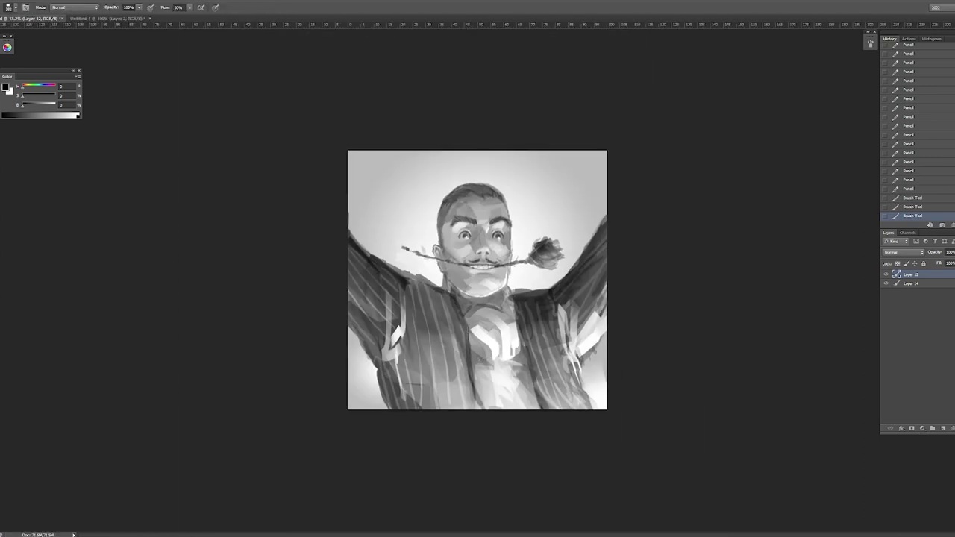
{"action": "key", "text": "v"}
{"action": "key", "text": "ctrl+0"}
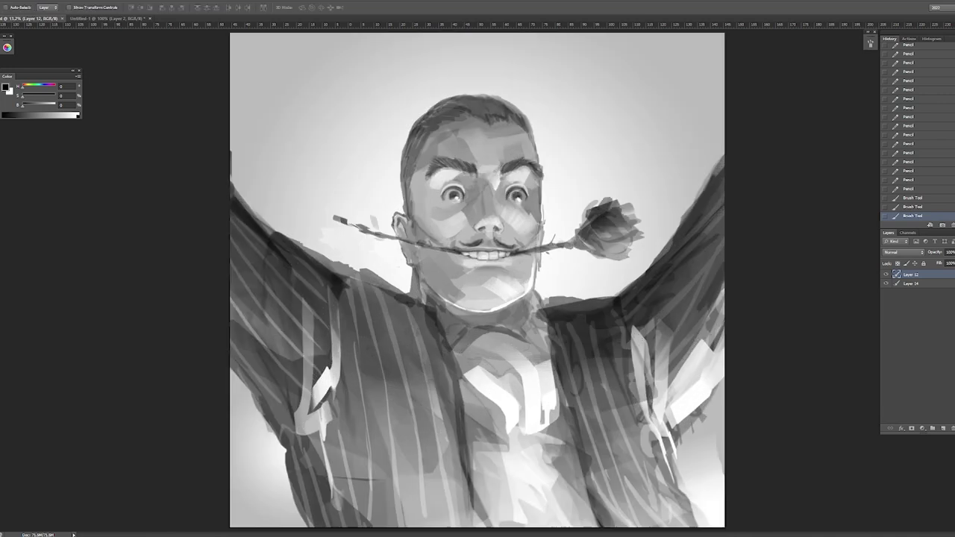